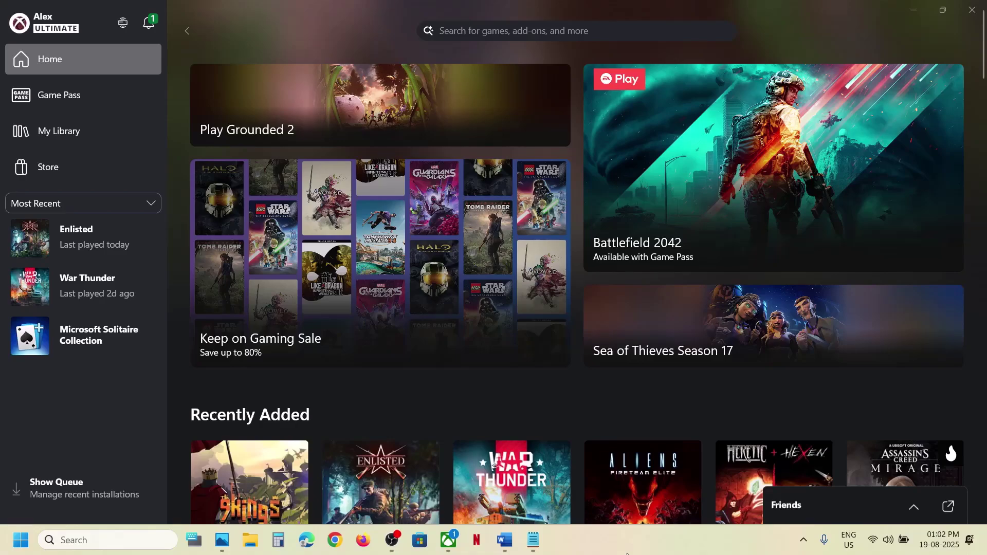
Review the notes, highlighting error 0x80073cf0 and step 1, Run Gaming Services Repair Tool.
left_click(513, 554)
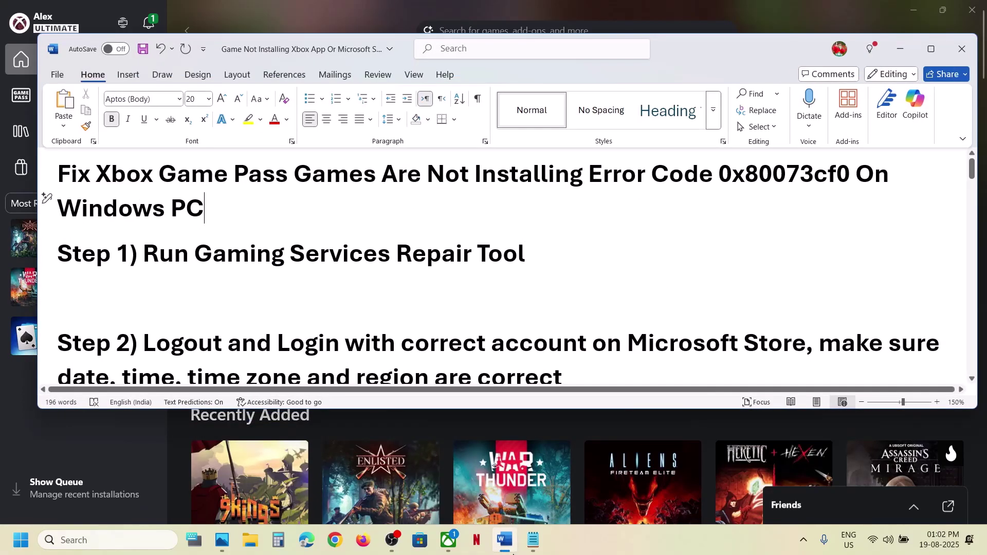
left_click(513, 553)
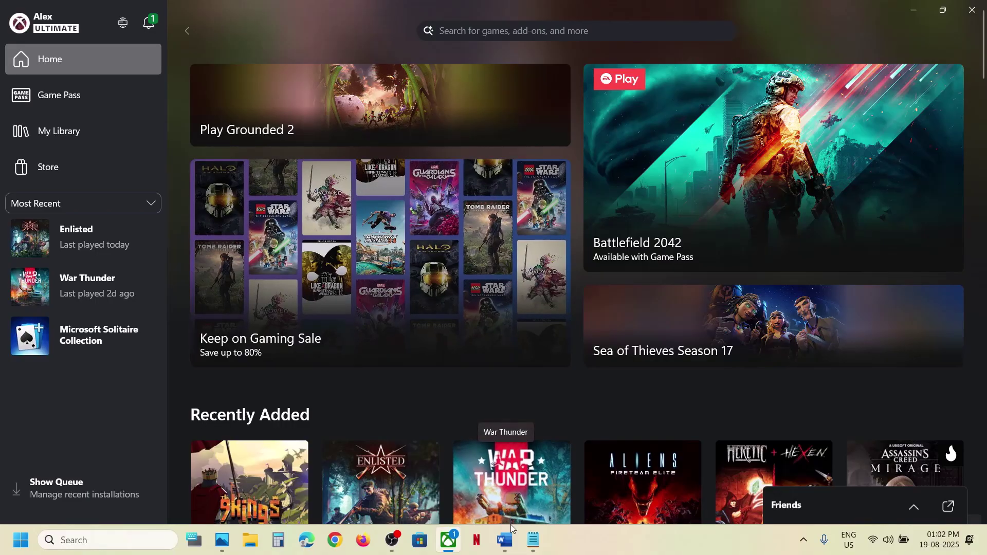
mouse_move(506, 548)
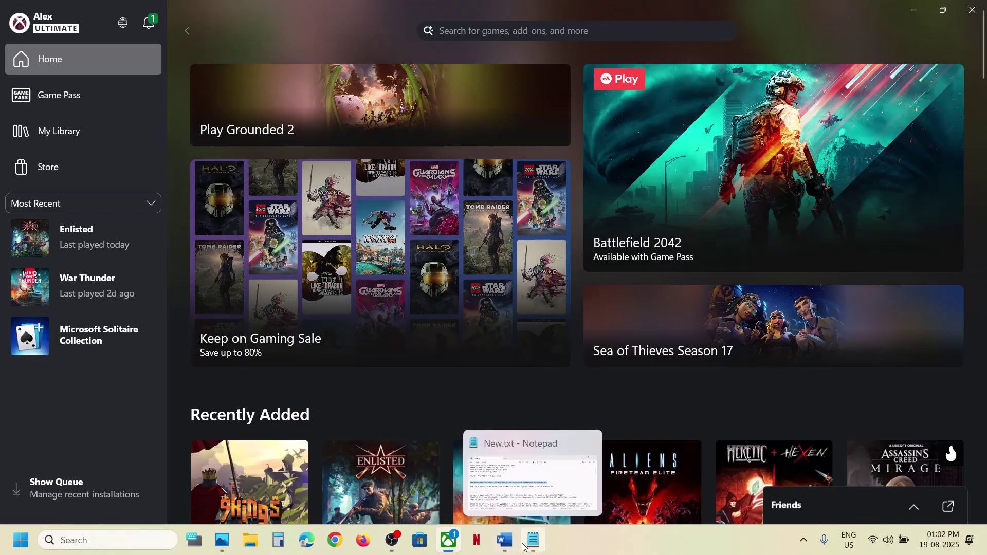
left_click(506, 548)
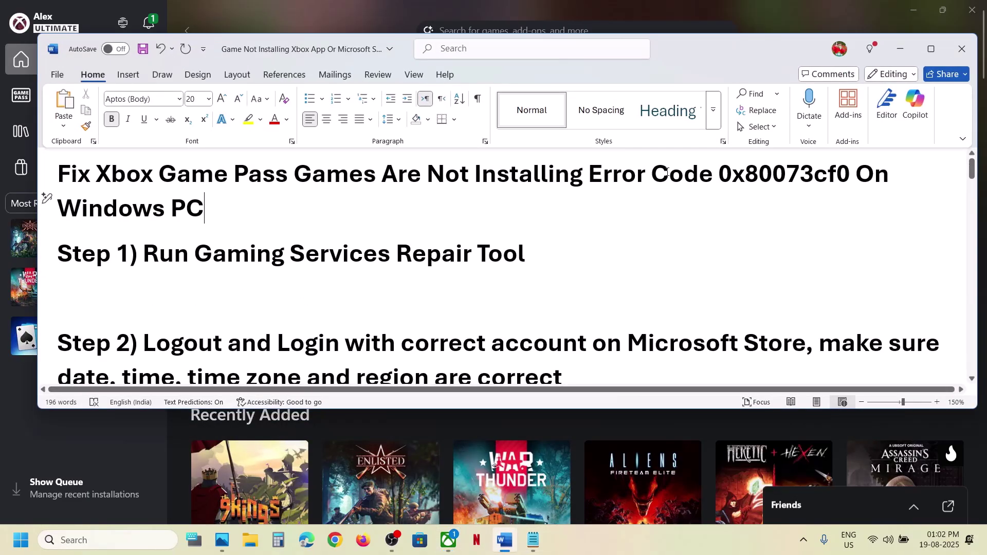
left_click_drag(724, 177, 848, 186)
left_click_drag(149, 253, 525, 254)
left_click(136, 457)
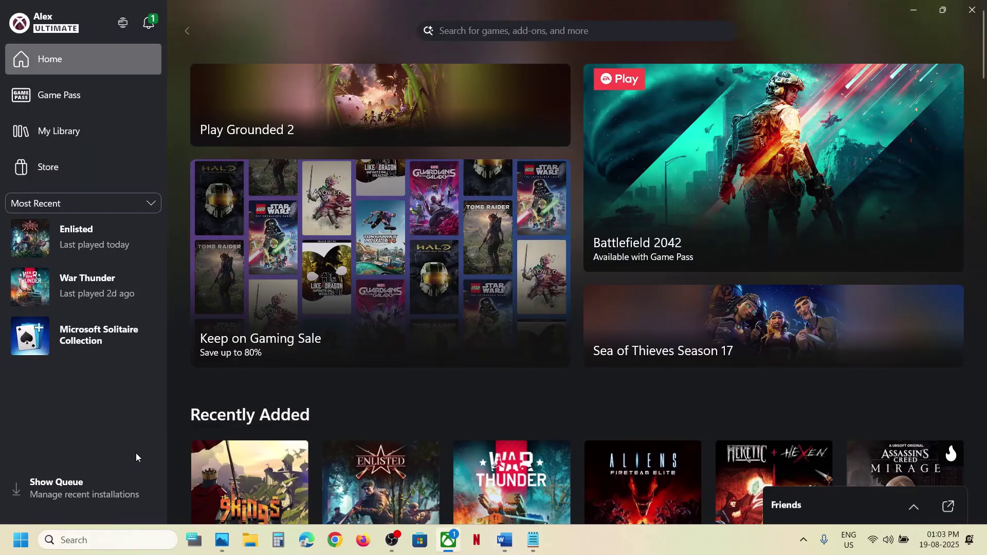
Run the Gaming Services Repair Tool from Xbox Support with admin approval, then return to the notes.
left_click(72, 29)
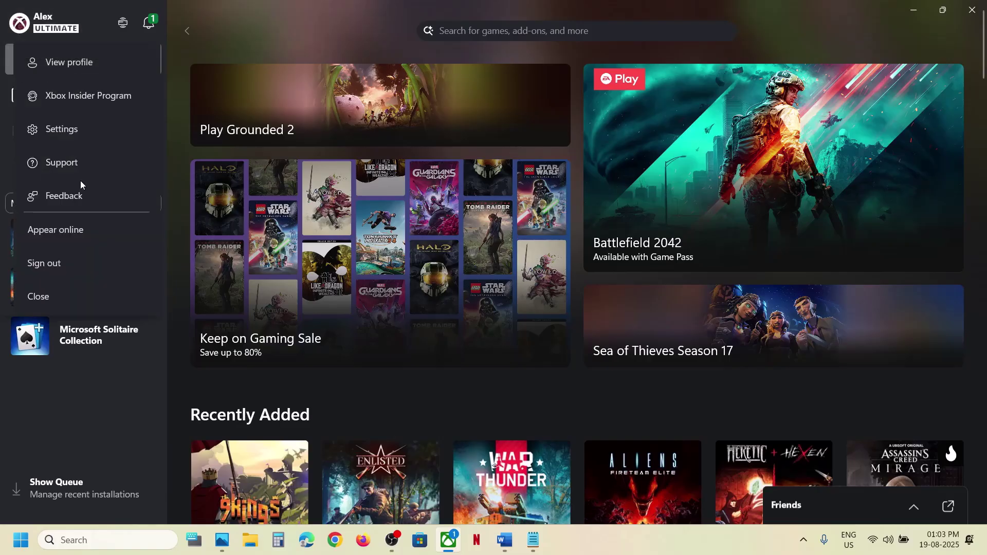
left_click(72, 161)
left_click(434, 216)
left_click(541, 355)
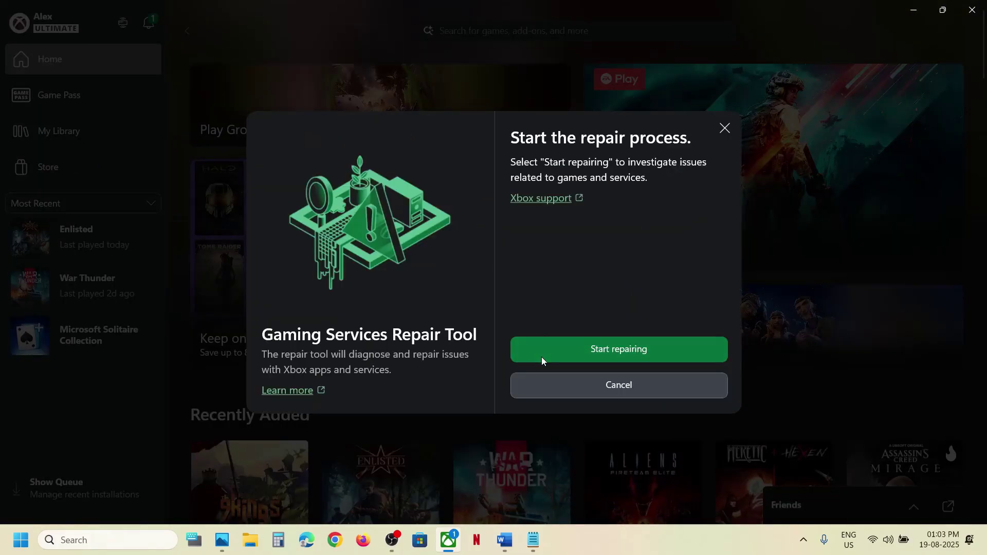
left_click(433, 378)
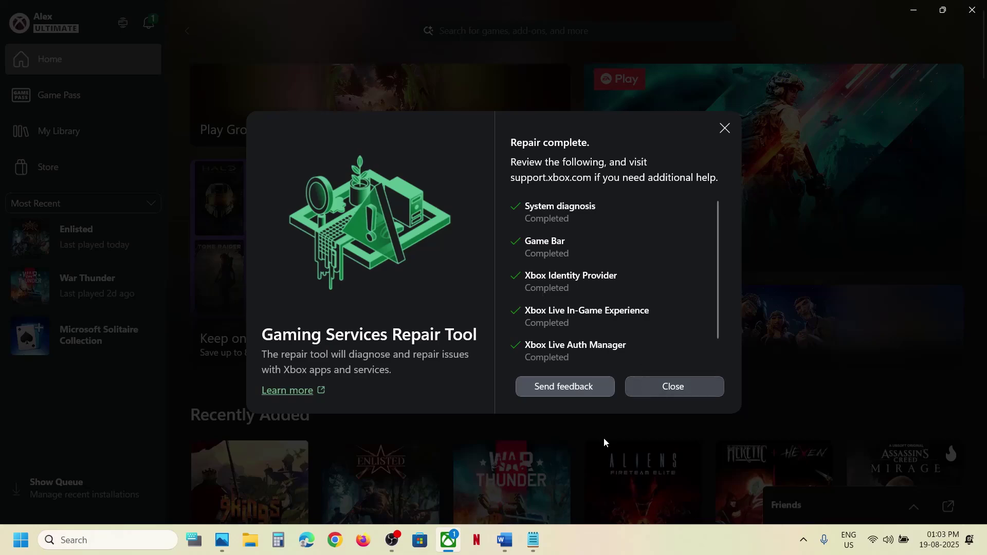
left_click(643, 383)
left_click(503, 541)
scroll(319, 282, "down", 1)
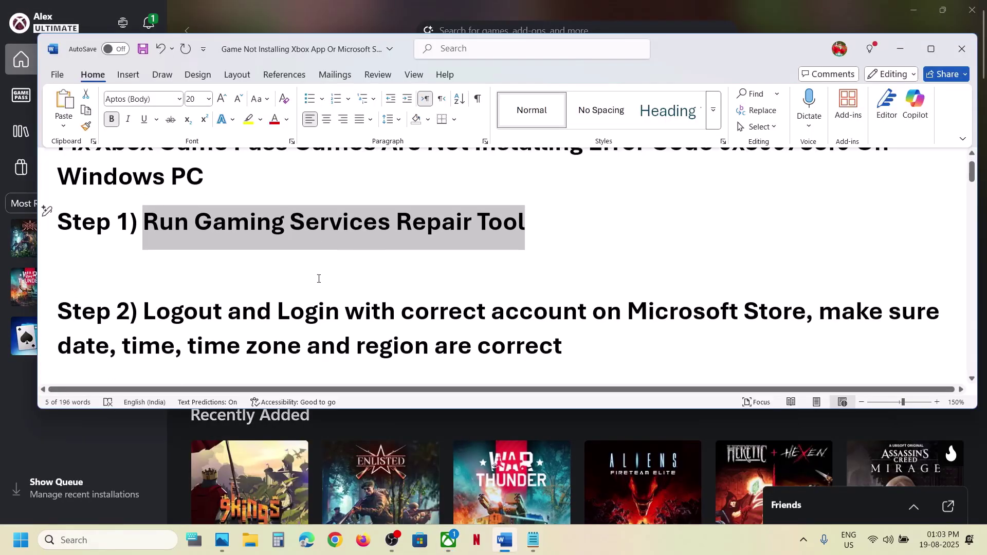
Search the web in Chrome for 'Gaming Services Repair Tool', copied from the notes.
left_click(512, 218)
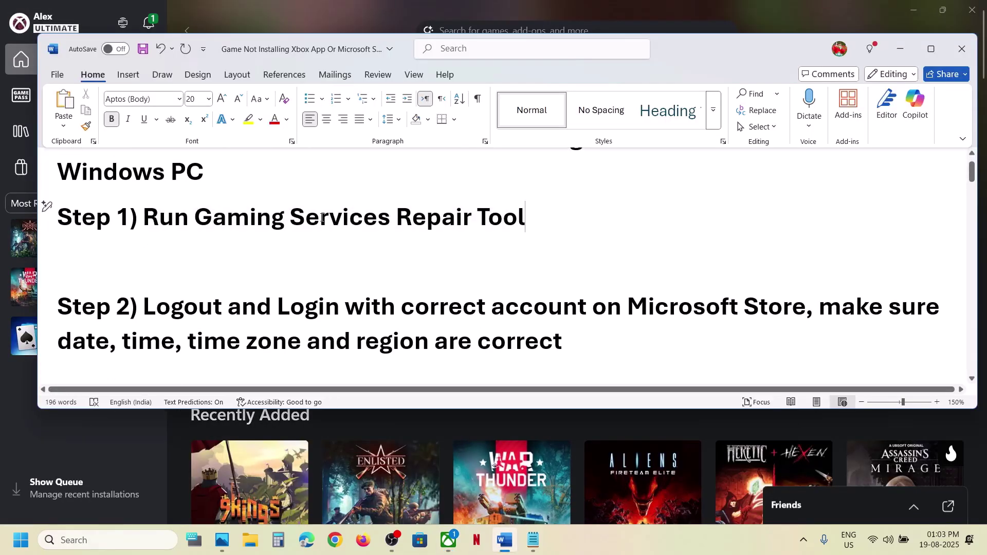
left_click(195, 219, "shift")
key("ctrl+c")
left_click(337, 534)
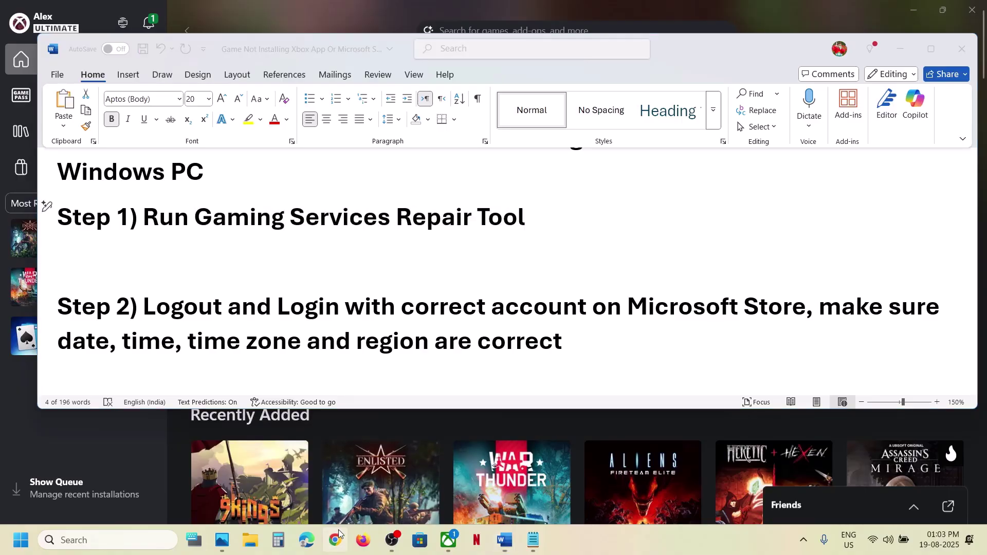
key("ctrl+v")
key("Return")
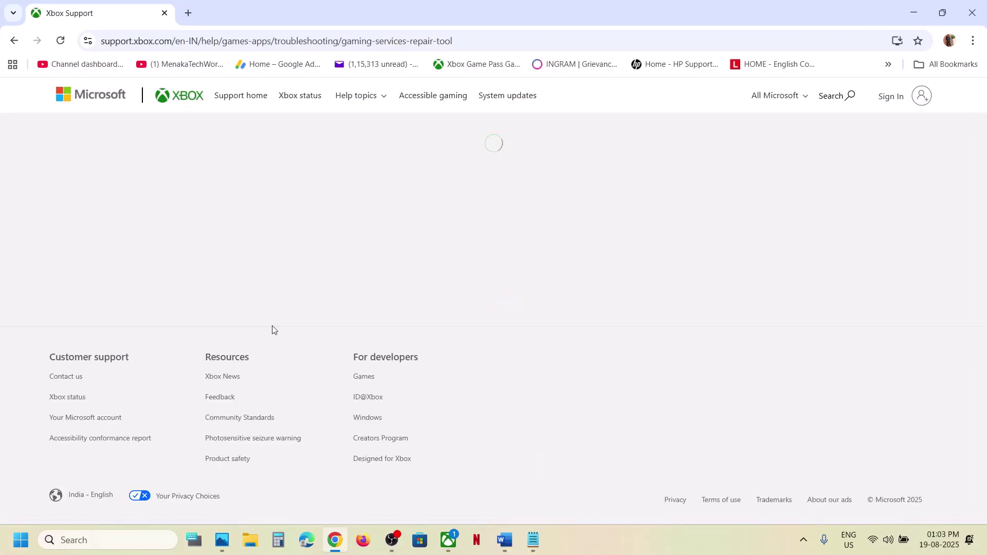
Expand Downloadable version on the support page and download the repair tool for PC.
scroll(272, 332, "down", 4)
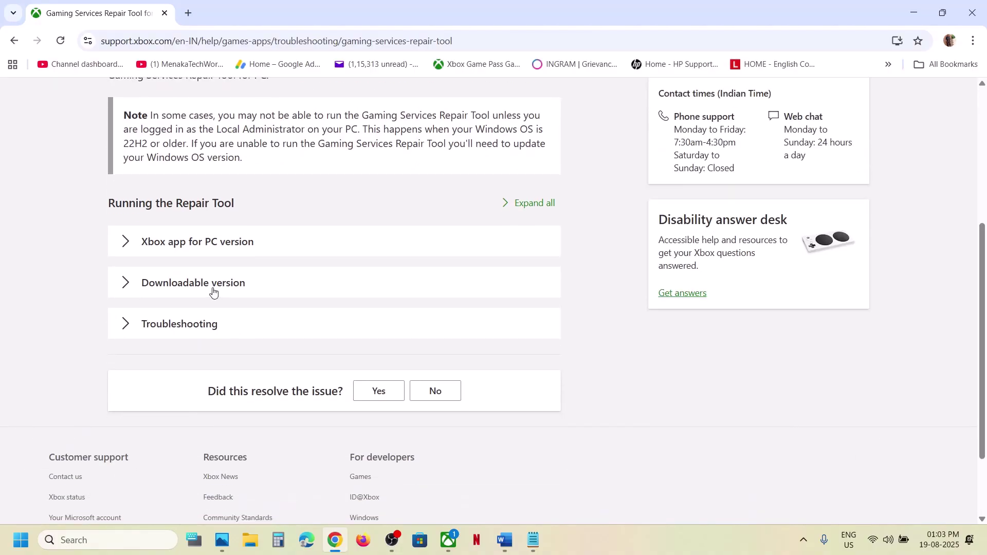
left_click(214, 289)
scroll(226, 308, "down", 7)
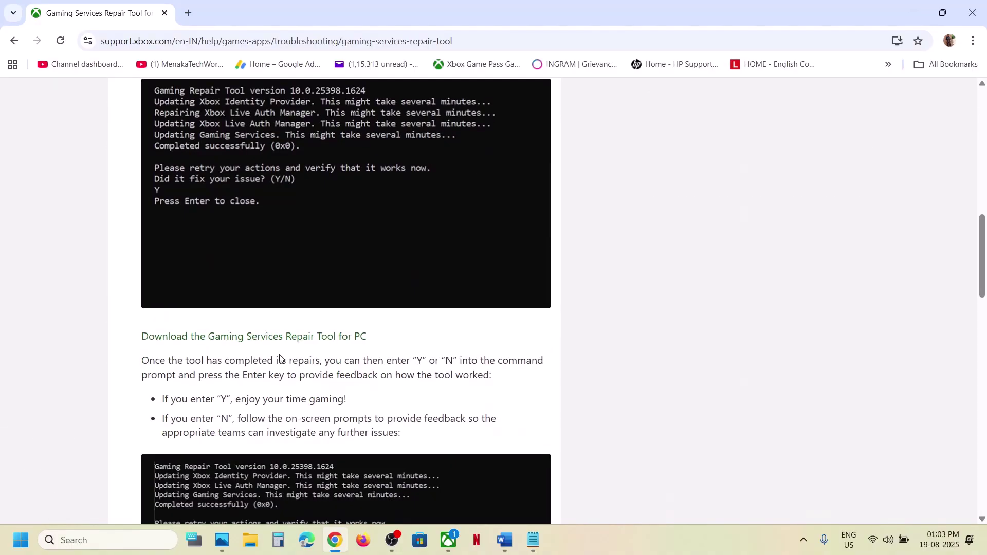
left_click(239, 337)
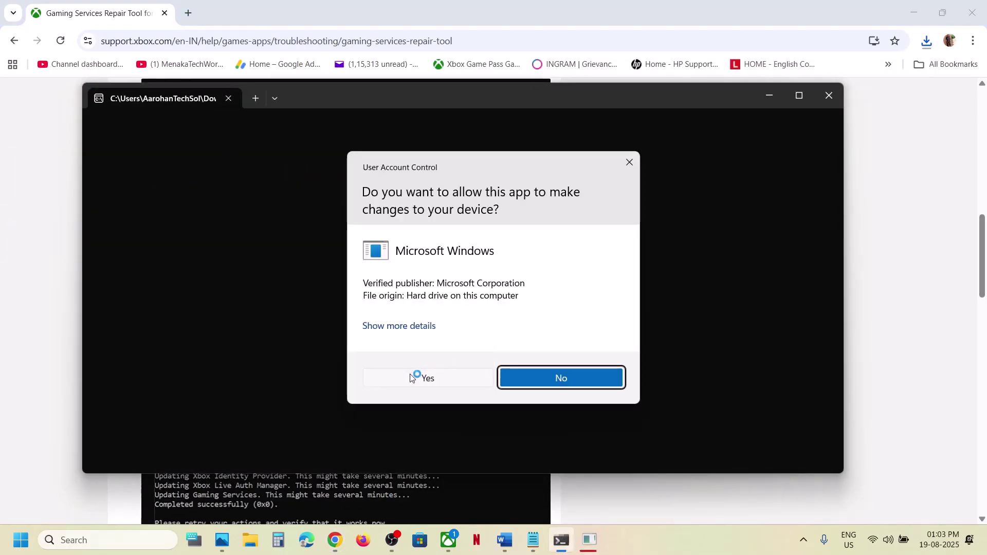
Run GamingRepairTool.exe to Completed successfully (0x0), close its consoles and return to Word.
left_click(411, 377)
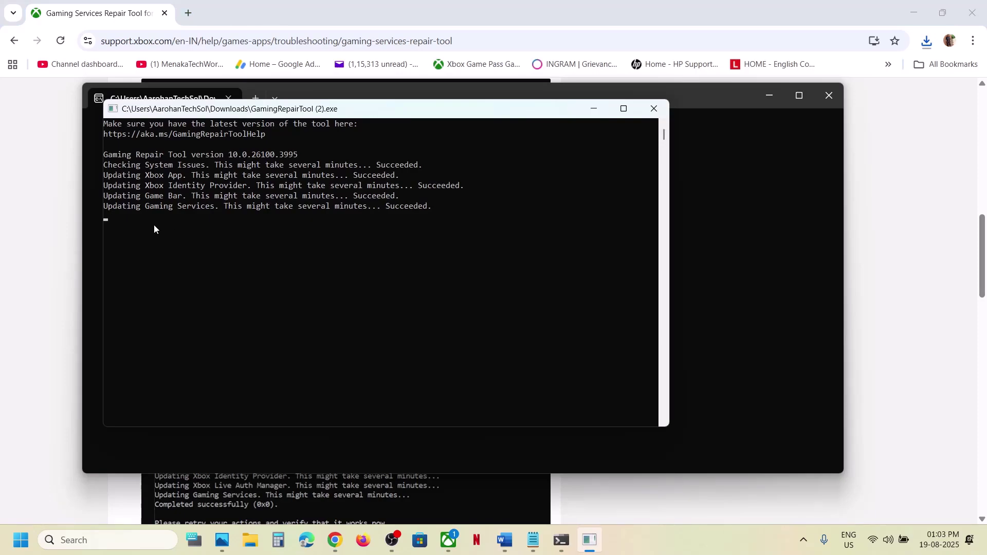
left_click_drag(123, 220, 260, 220)
left_click(828, 96)
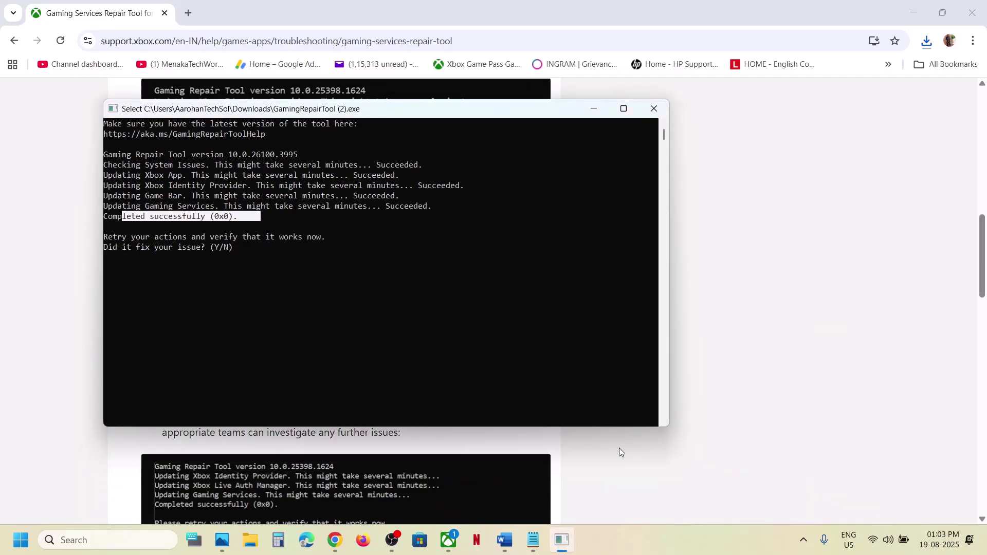
left_click(654, 109)
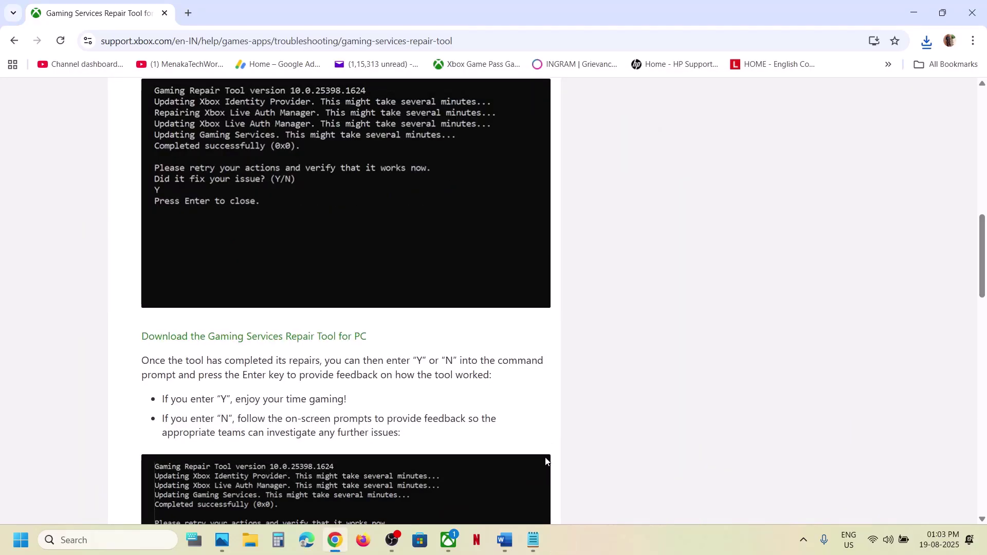
left_click(505, 550)
scroll(314, 308, "down", 1)
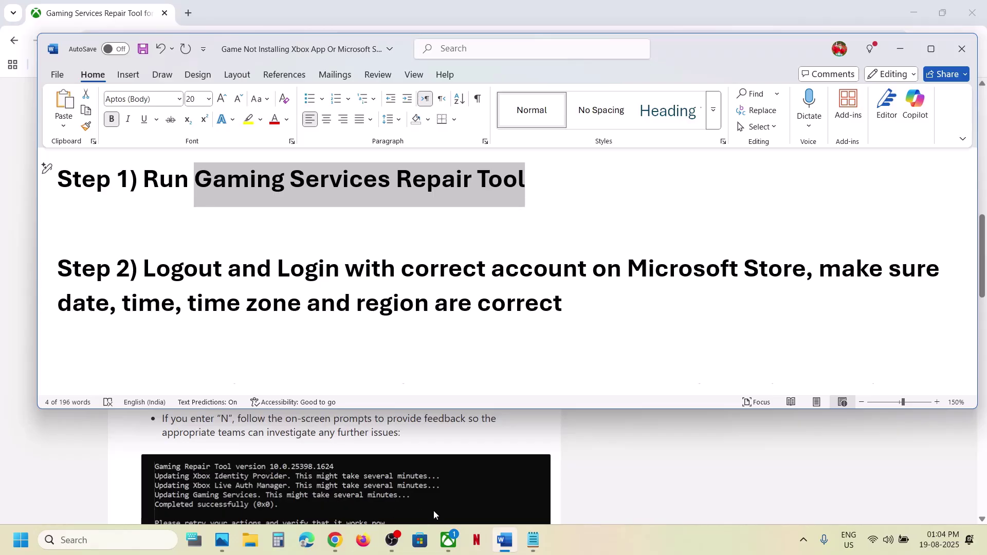
Sign in to Microsoft Store with the correct Microsoft account, confirming with the PIN.
left_click(420, 540)
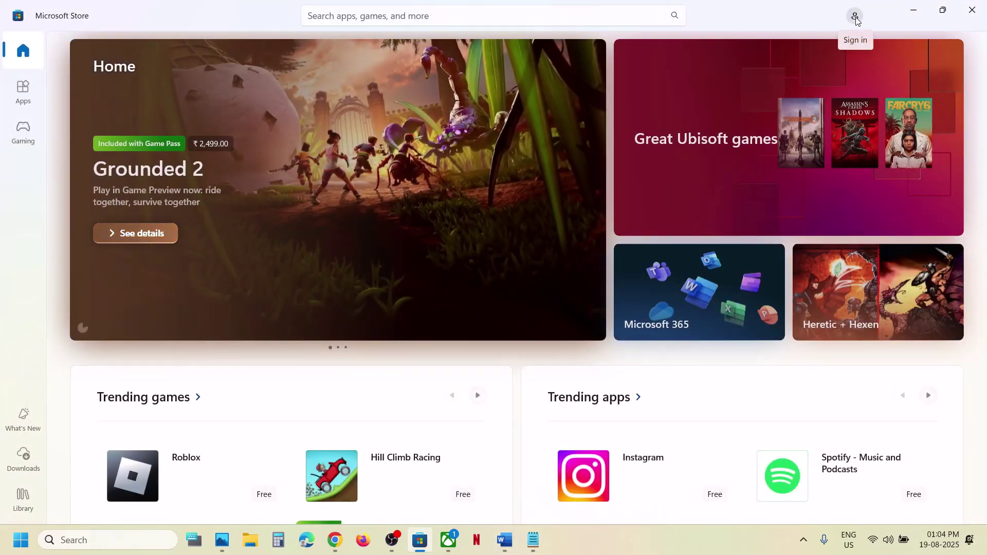
left_click(855, 18)
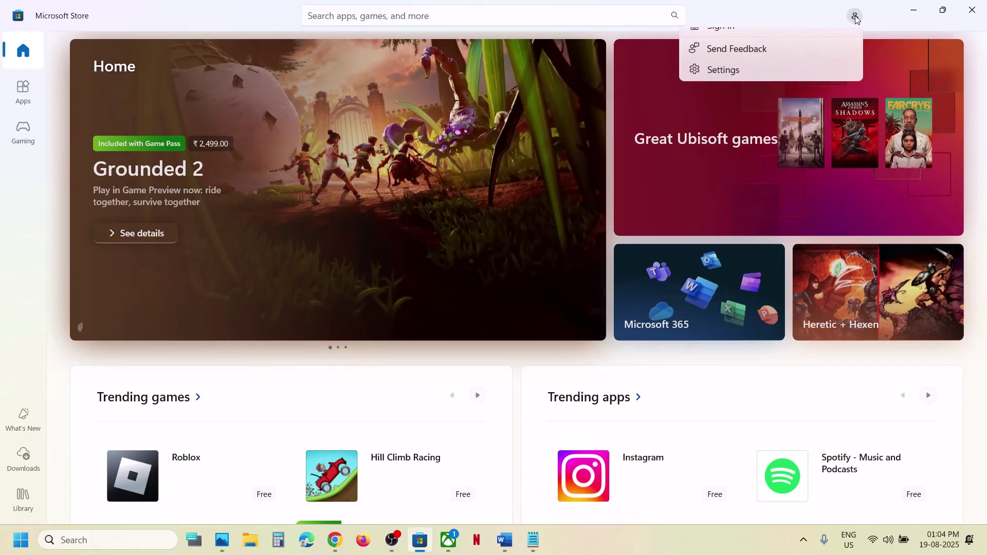
left_click(730, 40)
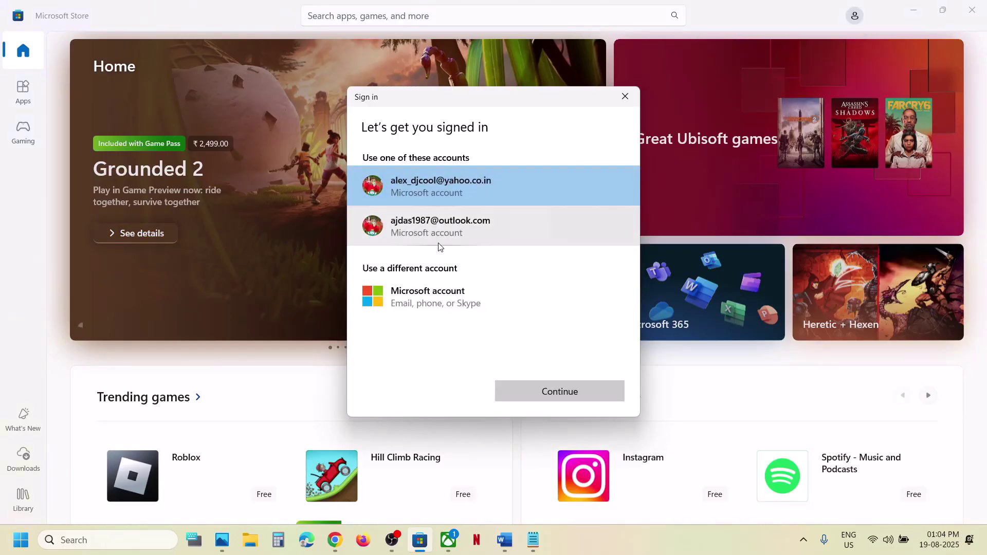
left_click(441, 239)
left_click(581, 389)
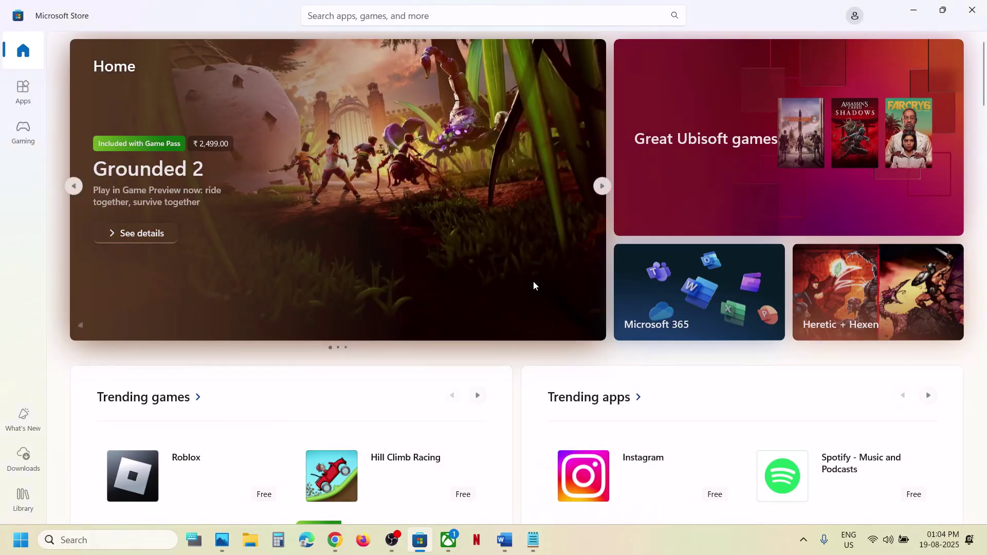
type("••••")
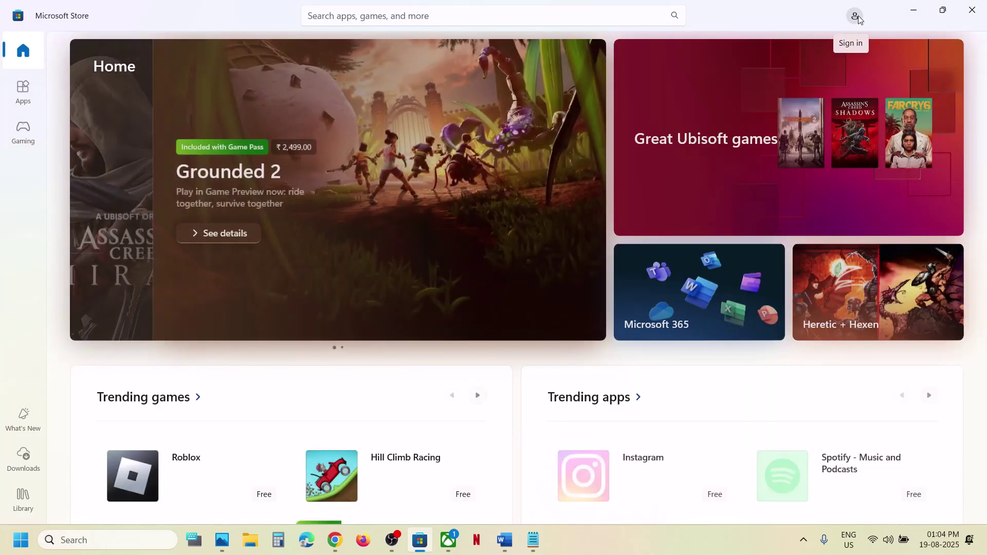
Sign out of the Store and sign back in with the same account and PIN.
left_click(855, 16)
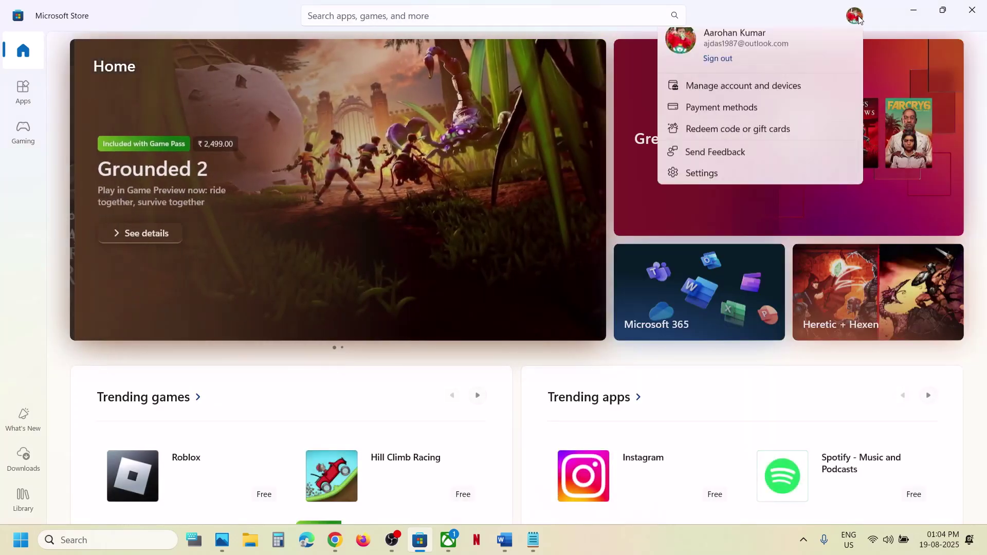
left_click(718, 72)
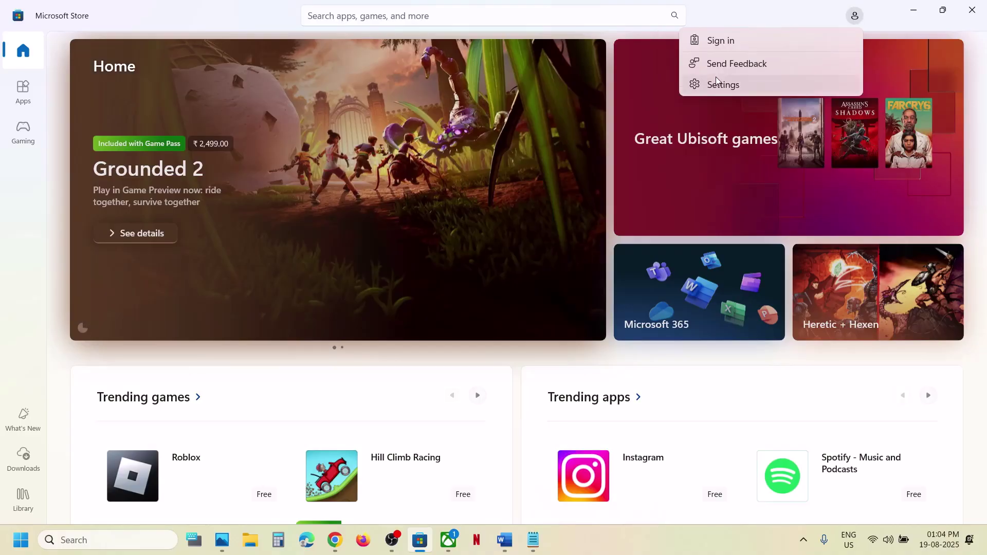
left_click(719, 46)
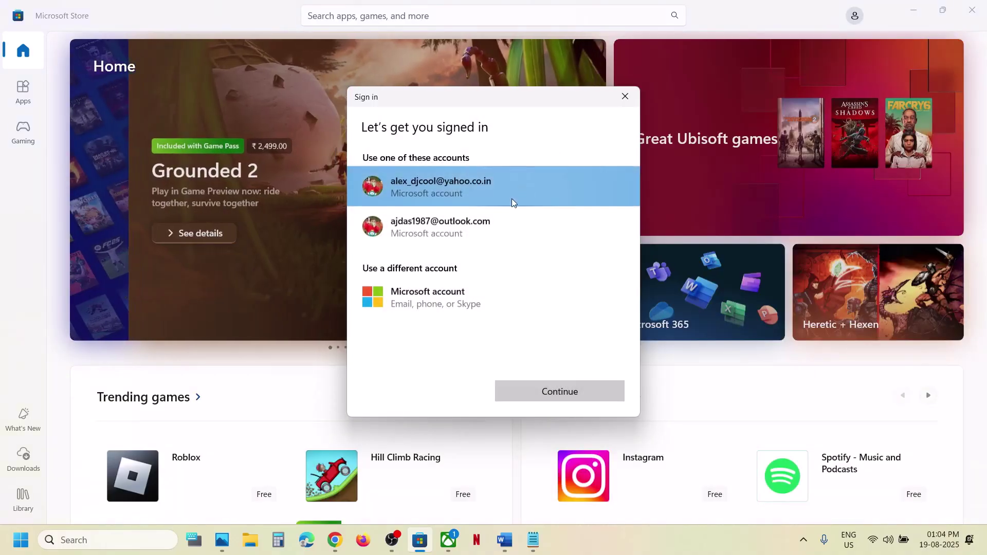
left_click(463, 231)
left_click(525, 391)
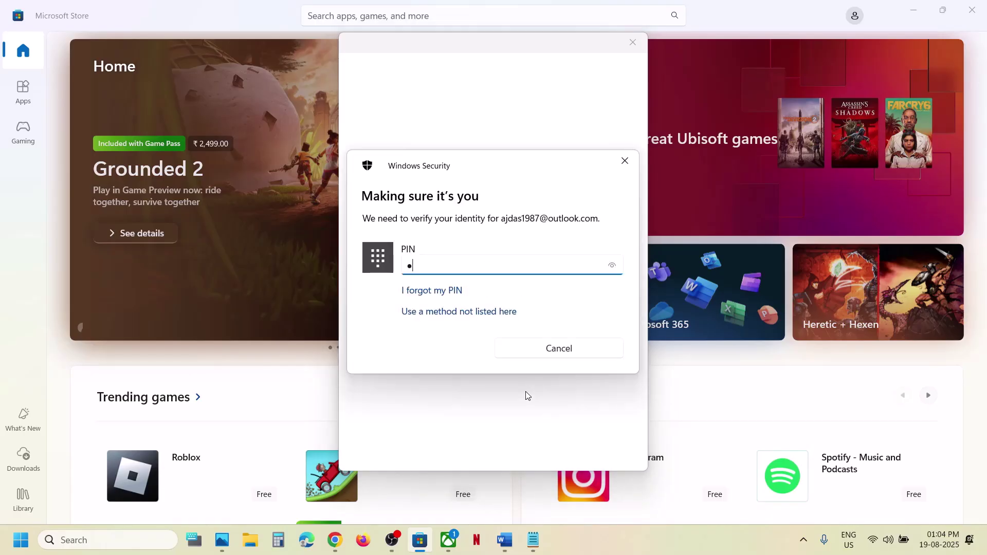
type("0")
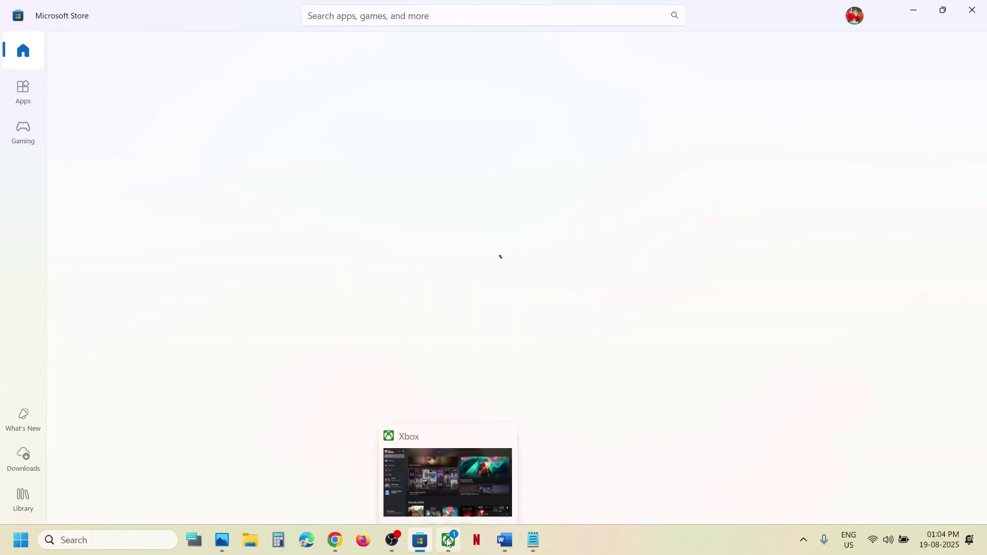
left_click(448, 540)
Sign out of the Xbox app and sign back in with the second listed Microsoft account.
left_click(56, 32)
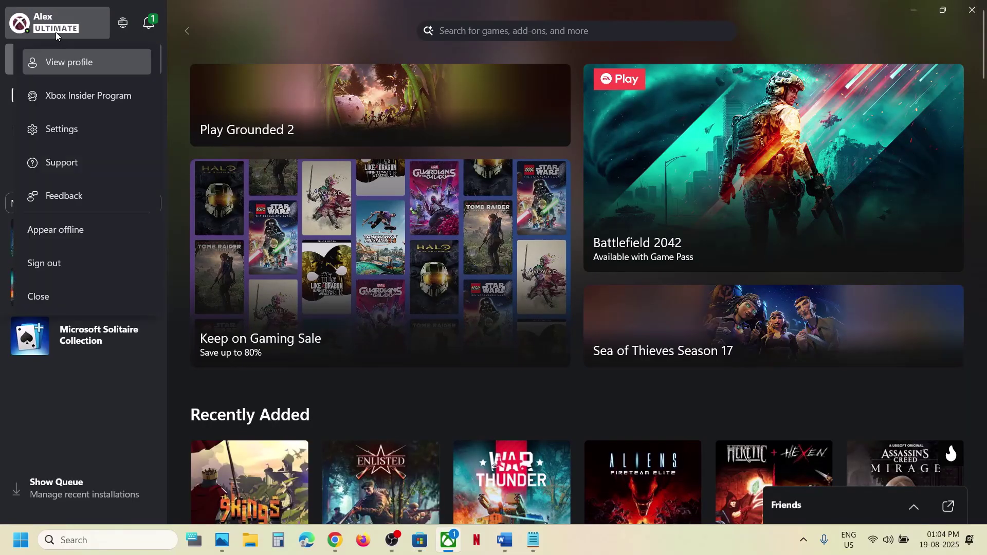
left_click(57, 258)
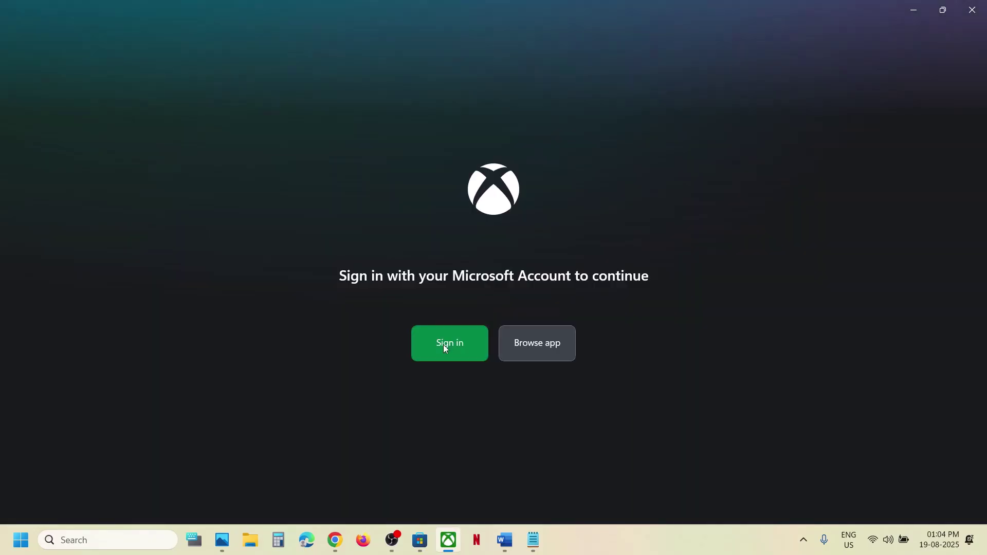
left_click(445, 344)
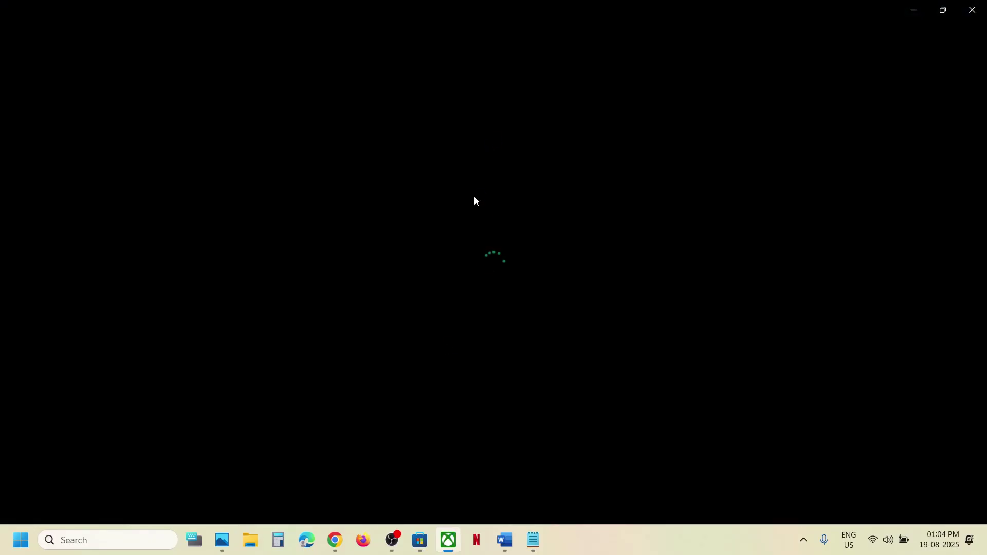
left_click(425, 233)
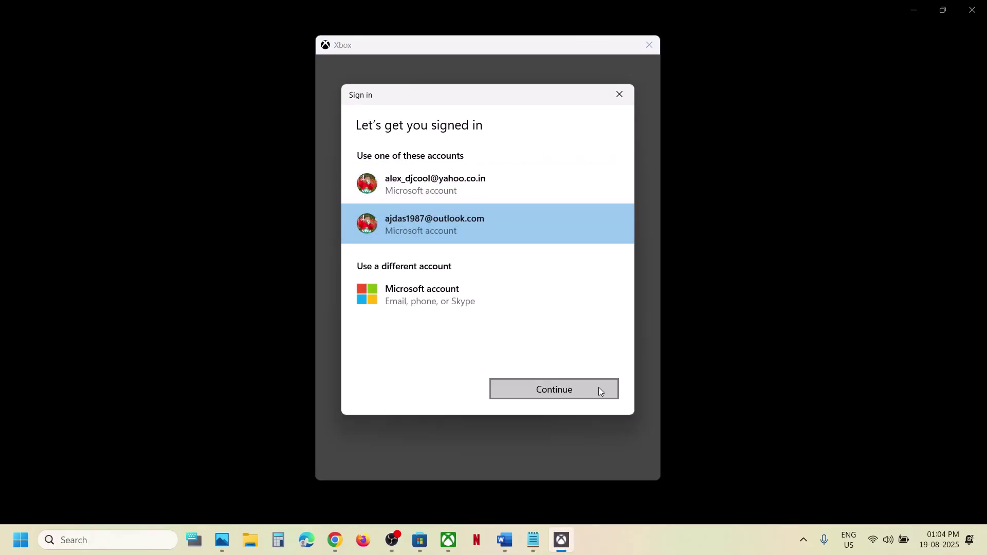
left_click(568, 393)
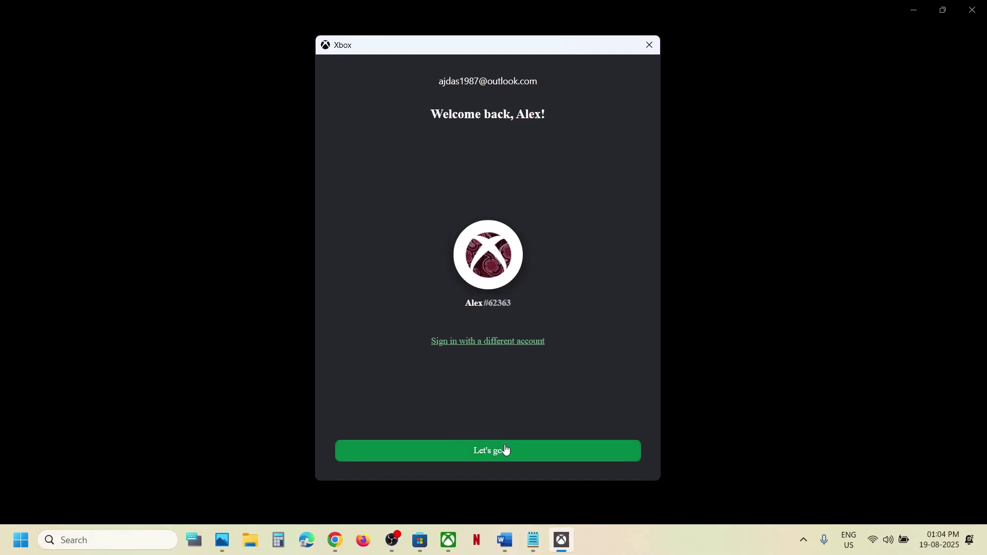
left_click(507, 450)
left_click(503, 544)
left_click(502, 544)
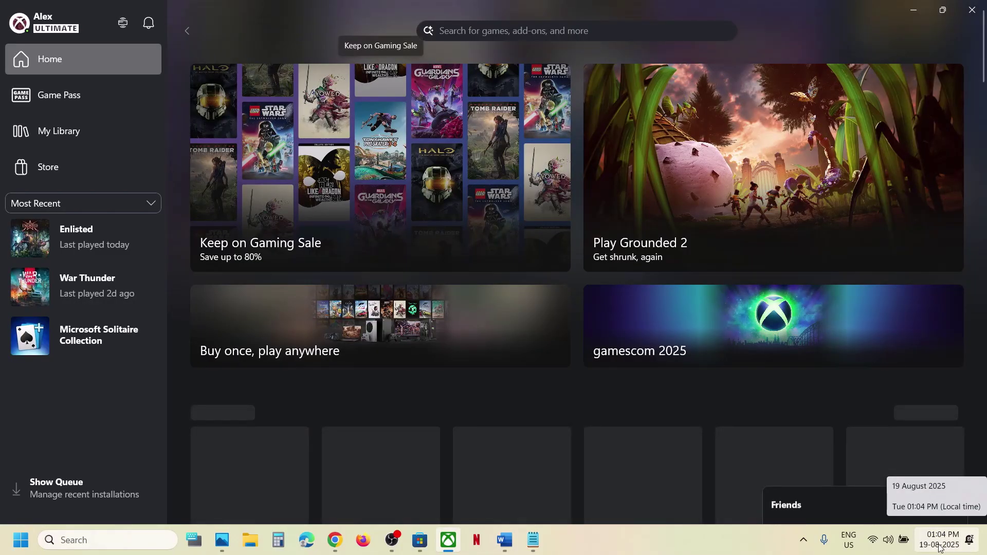
Sync the clock in Date & time settings and adjust the automatic time zone setting.
right_click(938, 548)
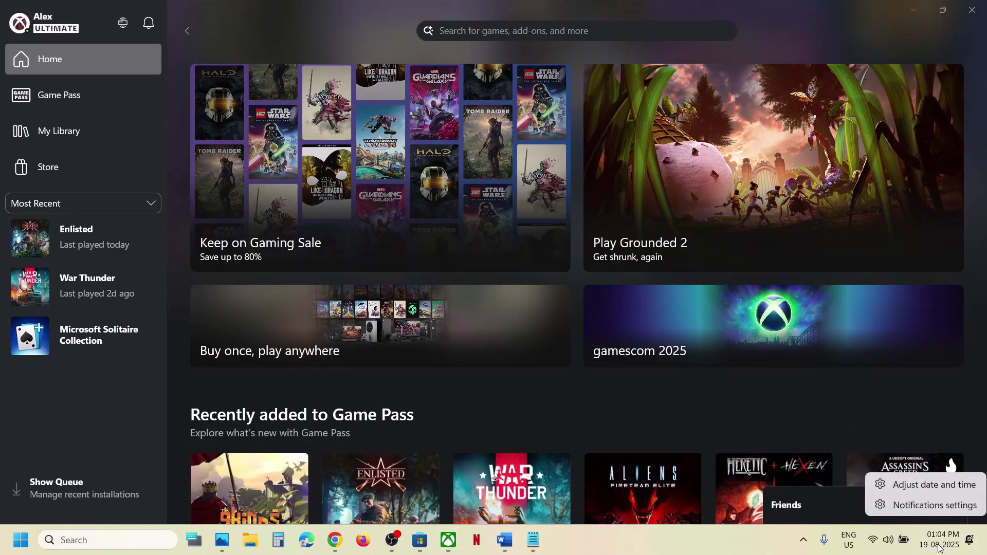
left_click(934, 486)
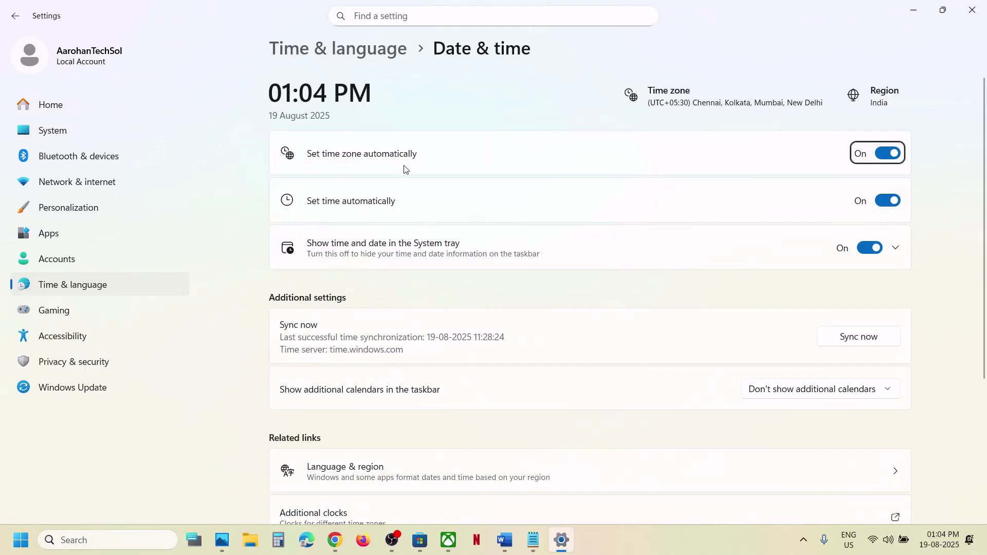
left_click(887, 154)
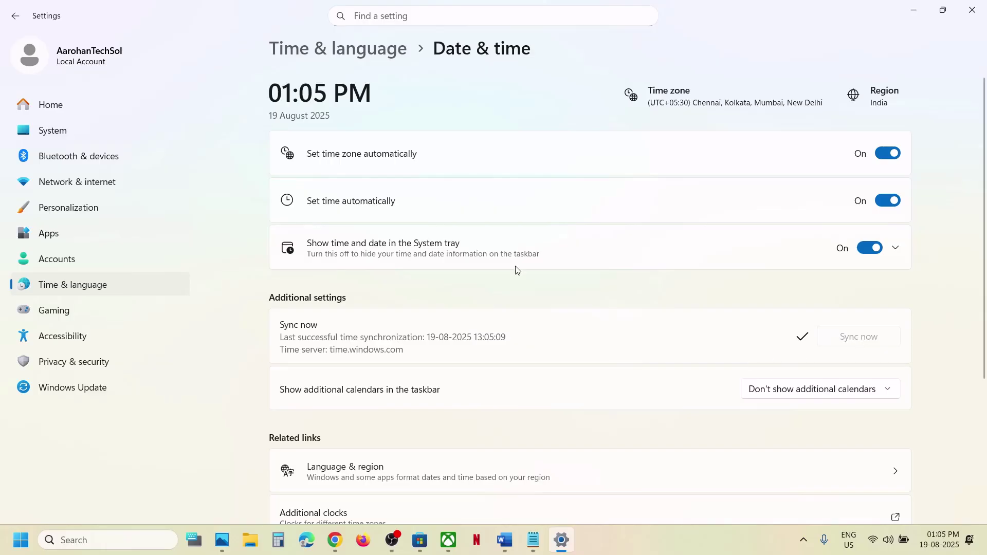
left_click(81, 289)
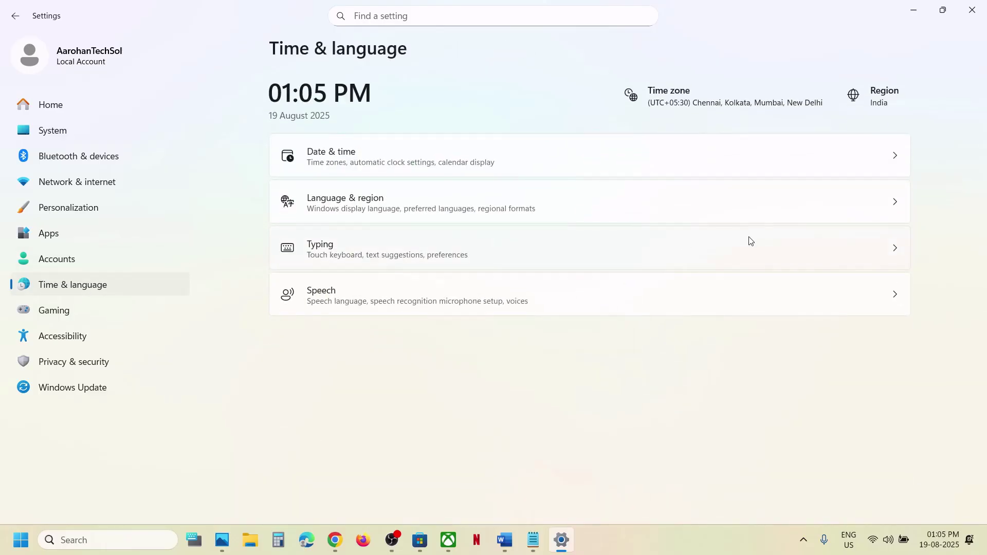
Confirm India as the country or region in Language & region, then close Settings.
left_click(478, 207)
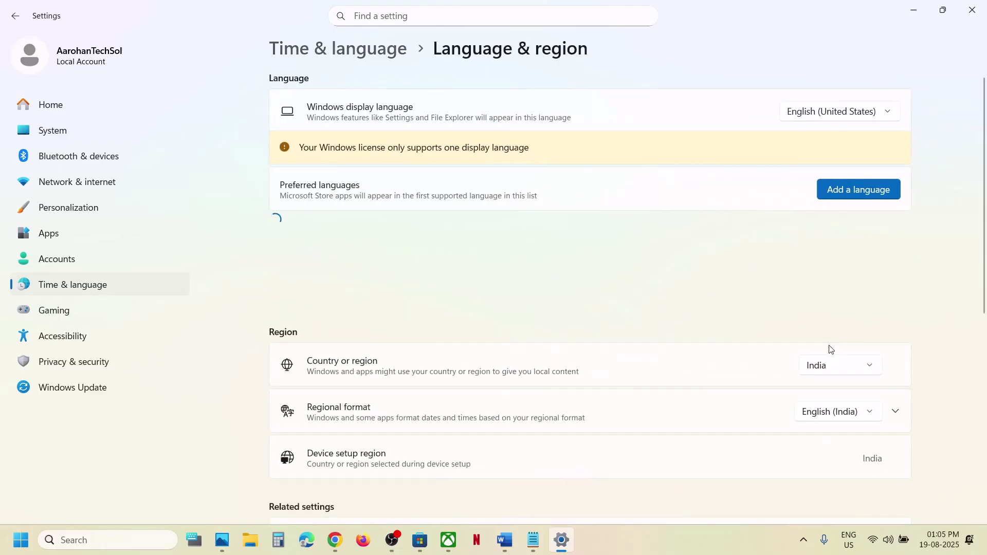
left_click(820, 369)
left_click(829, 371)
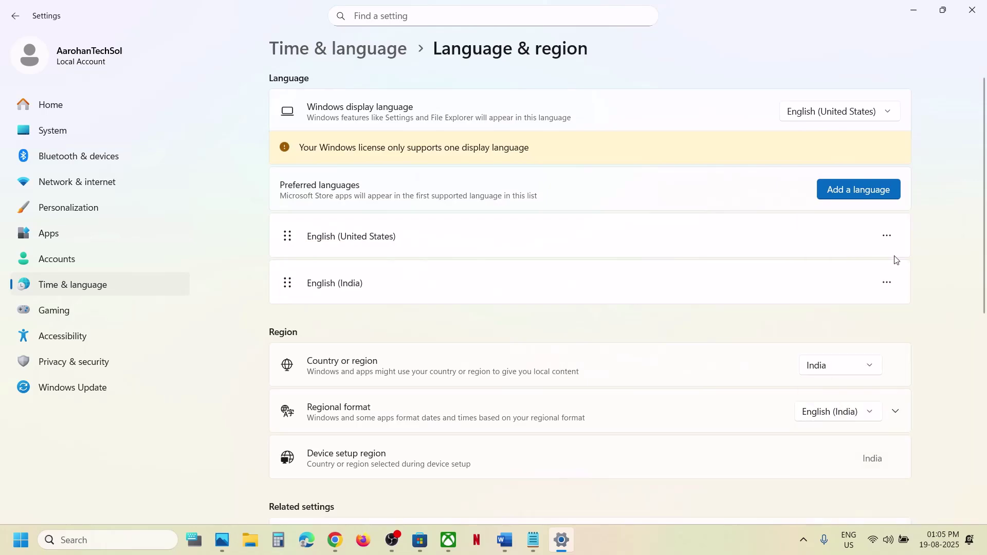
left_click(973, 13)
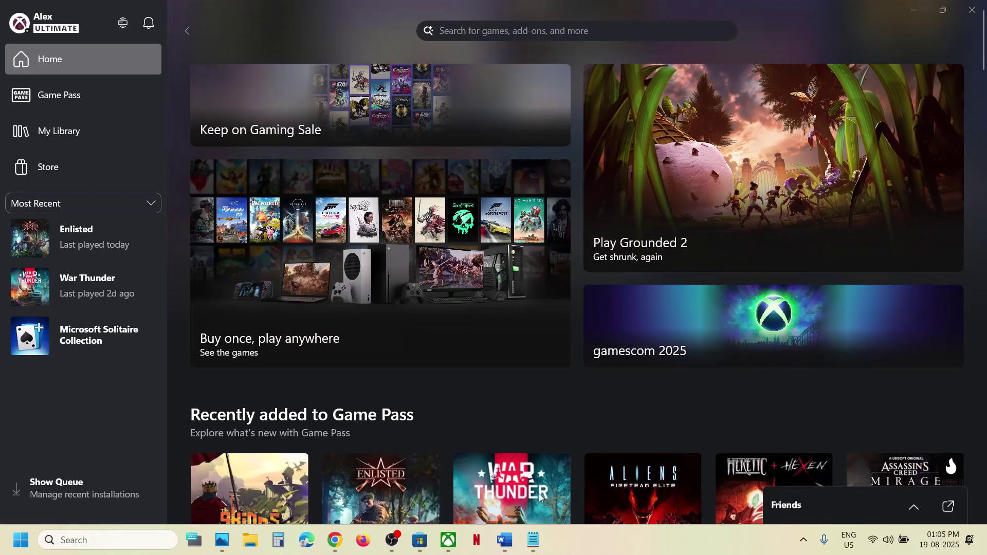
left_click(505, 539)
Highlight the Step 3 library/downloads text and bring Microsoft Store to the front.
scroll(388, 331, "down", 4)
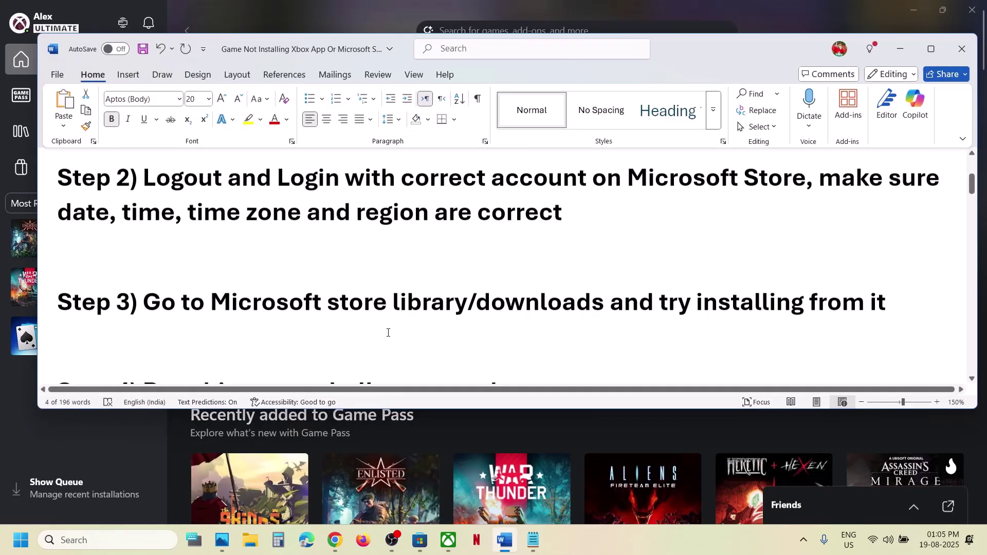
scroll(388, 332, "up", 1)
left_click_drag(323, 312, 649, 309)
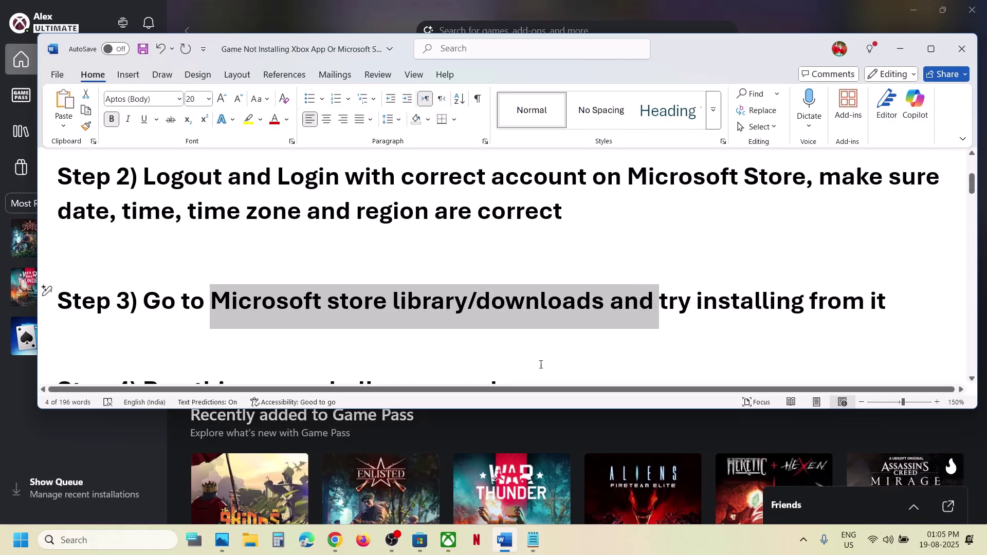
left_click(424, 547)
left_click(449, 541)
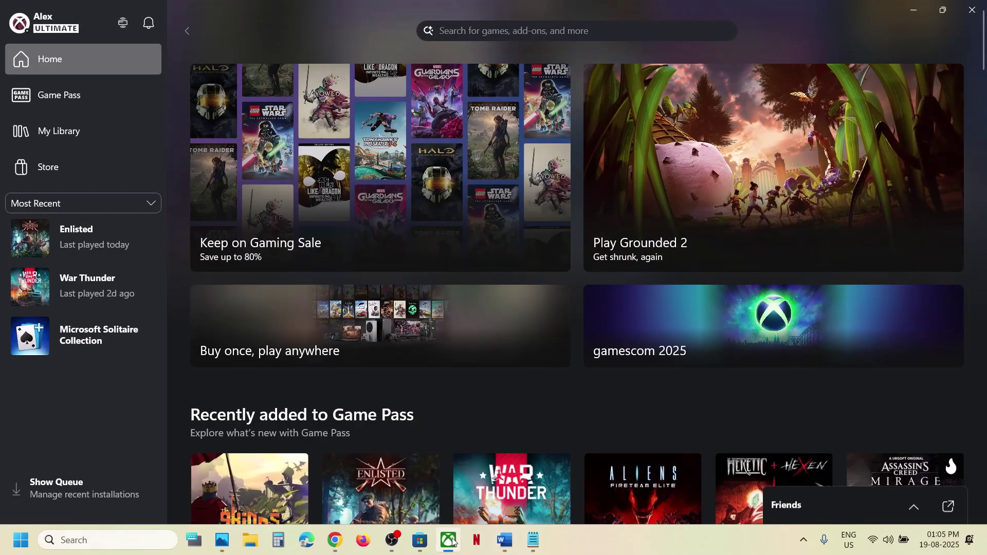
left_click(421, 541)
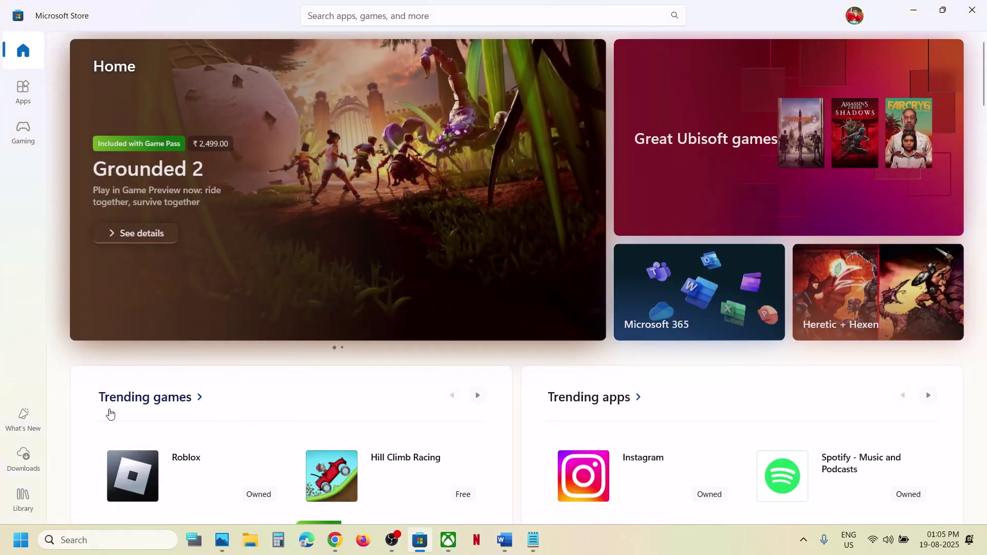
Review Updates & downloads and the Library in the Store, then return to the Word guide.
left_click(31, 458)
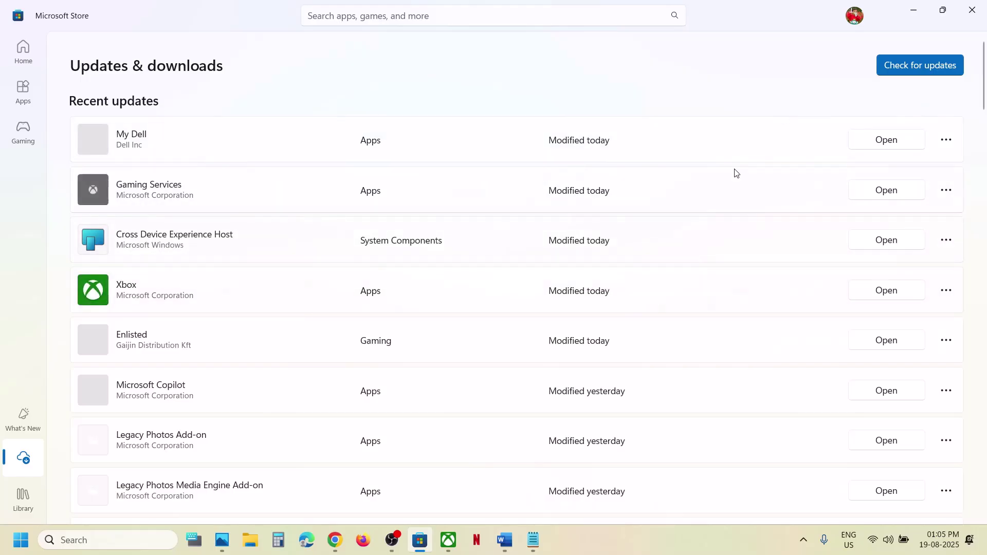
scroll(547, 288, "down", 2)
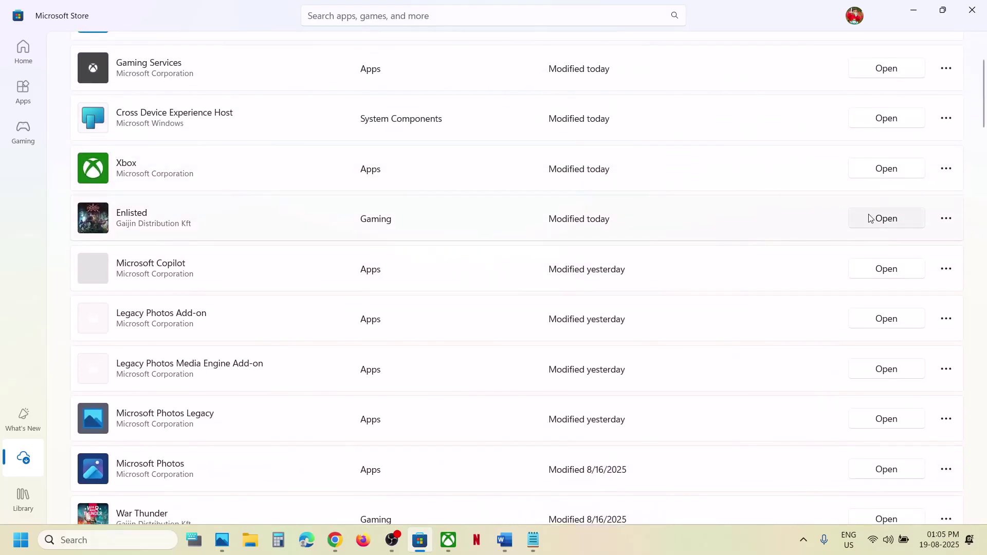
scroll(636, 229, "up", 2)
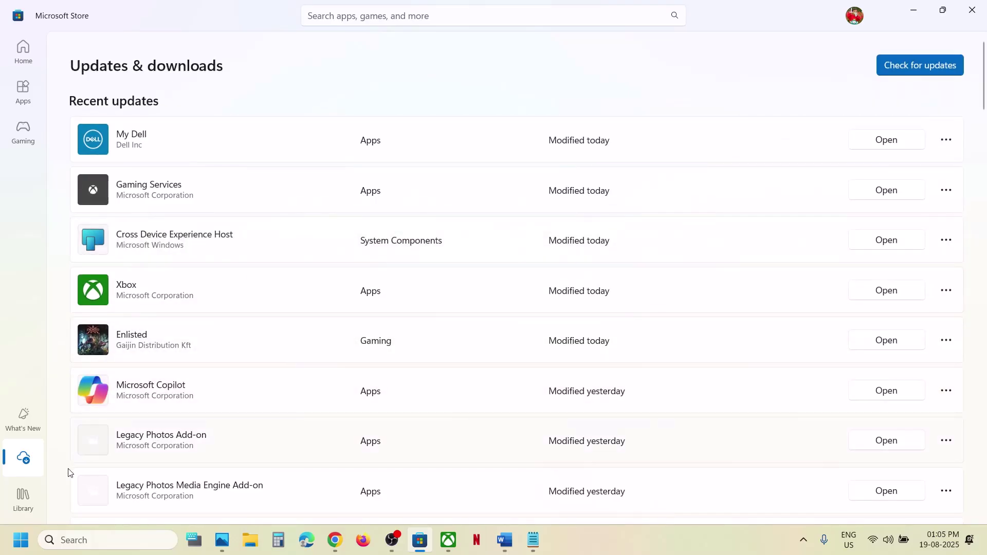
left_click(24, 506)
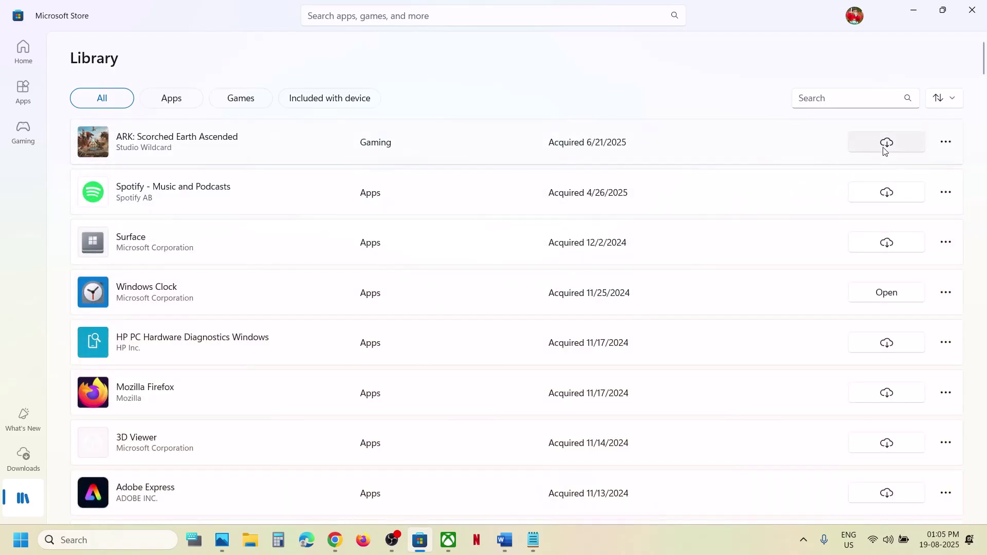
left_click(918, 17)
left_click(504, 540)
scroll(437, 363, "down", 3)
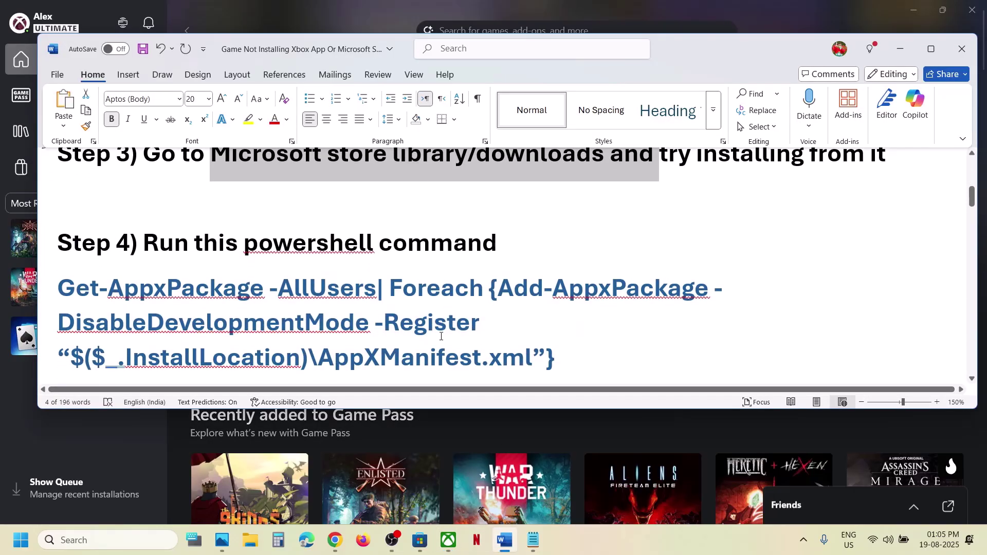
Copy the Get-AppxPackage re-registration command from the Word guide.
left_click_drag(570, 333, 69, 270)
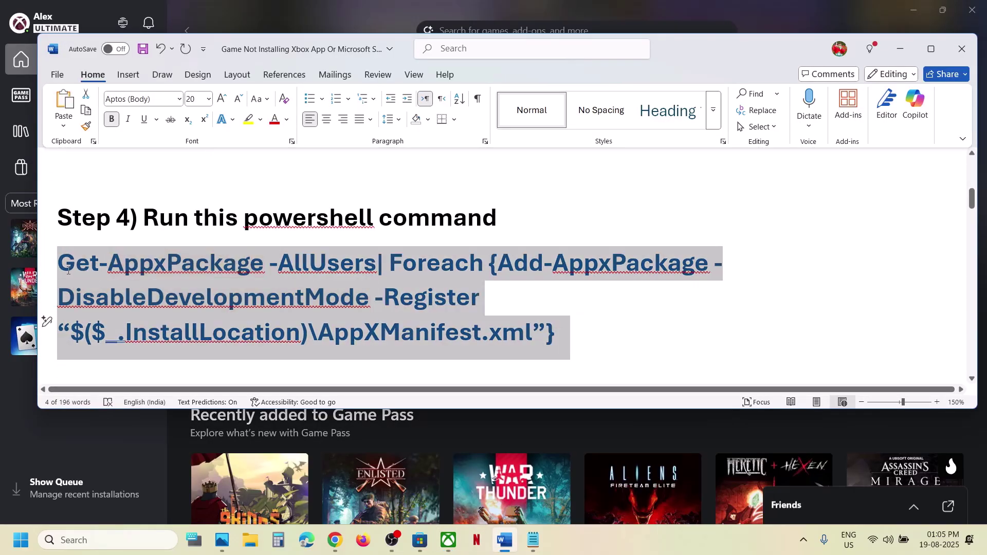
right_click(68, 270)
left_click(110, 319)
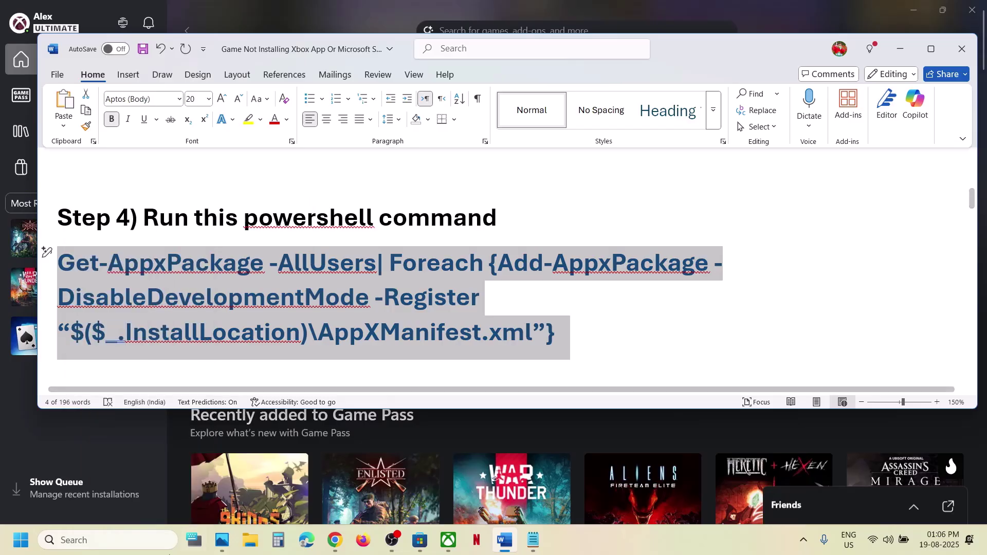
Run the pasted command in an administrator Windows PowerShell, then return to the guide.
left_click(123, 548)
type("power")
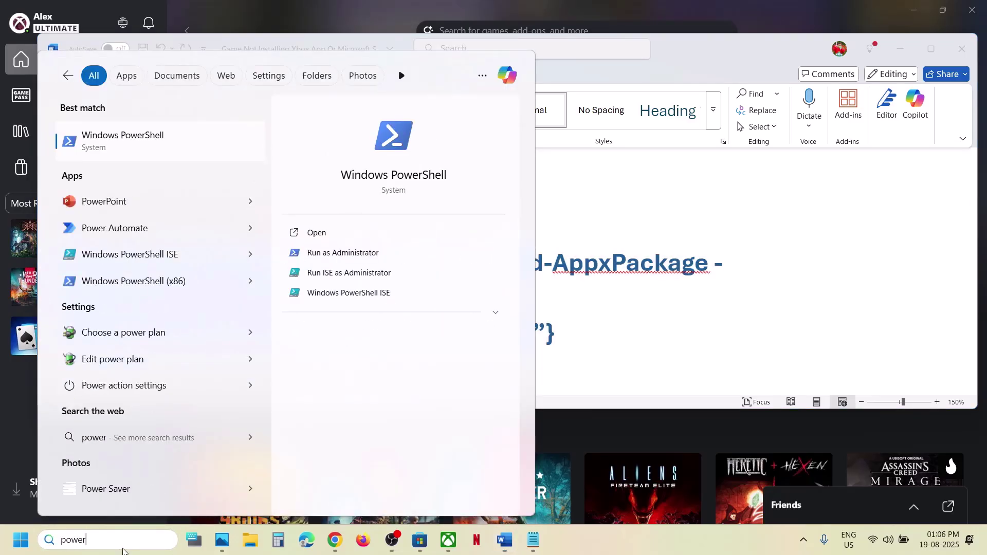
type("shell")
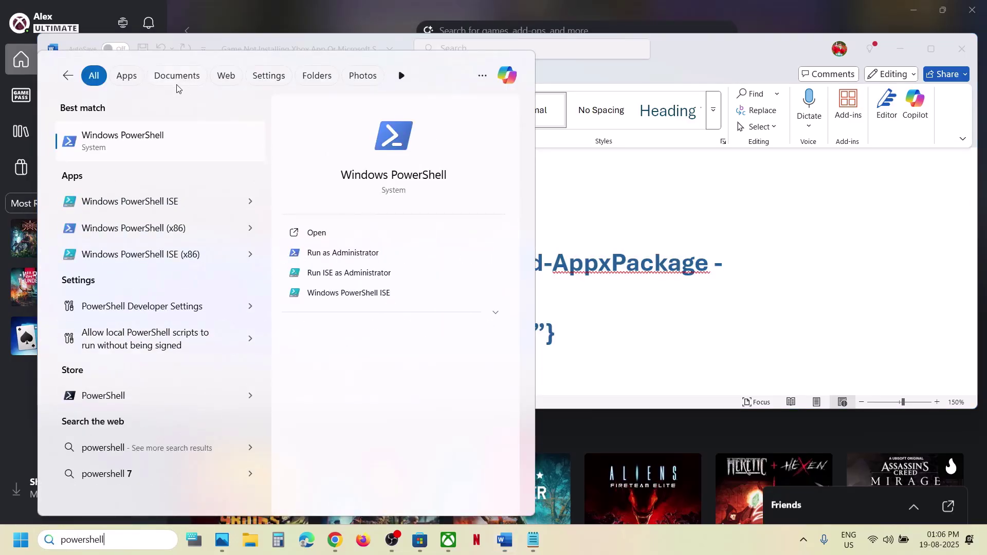
right_click(135, 137)
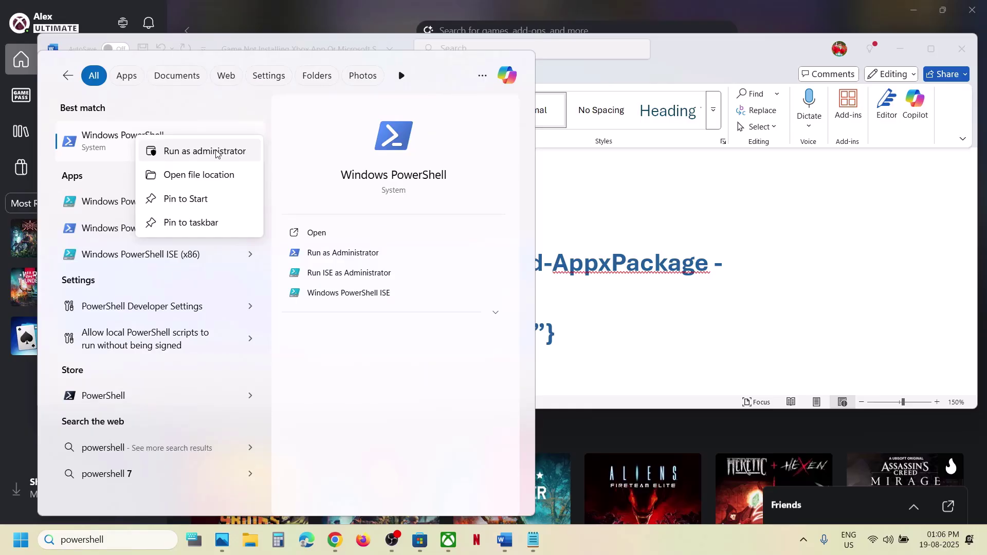
left_click(216, 154)
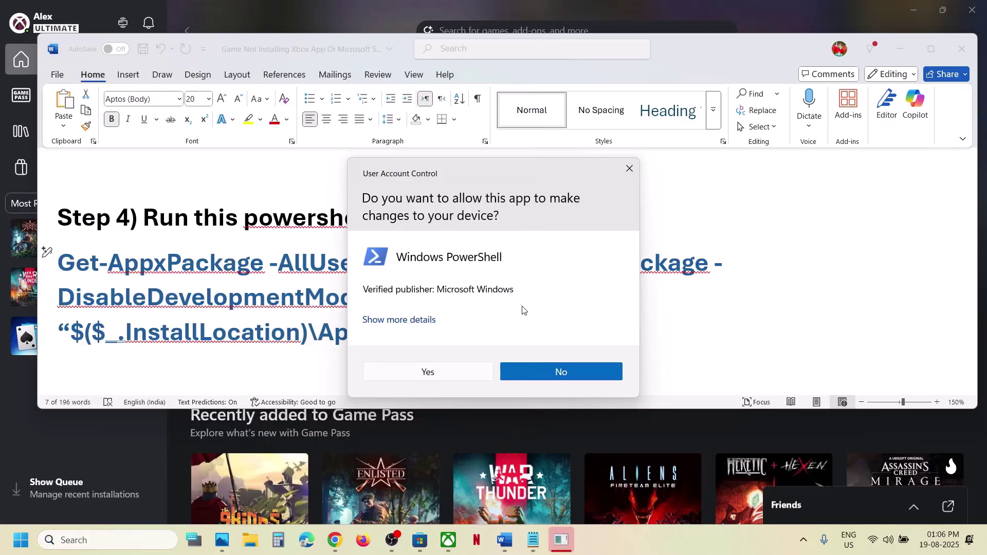
left_click(422, 371)
right_click(247, 146)
key("Return")
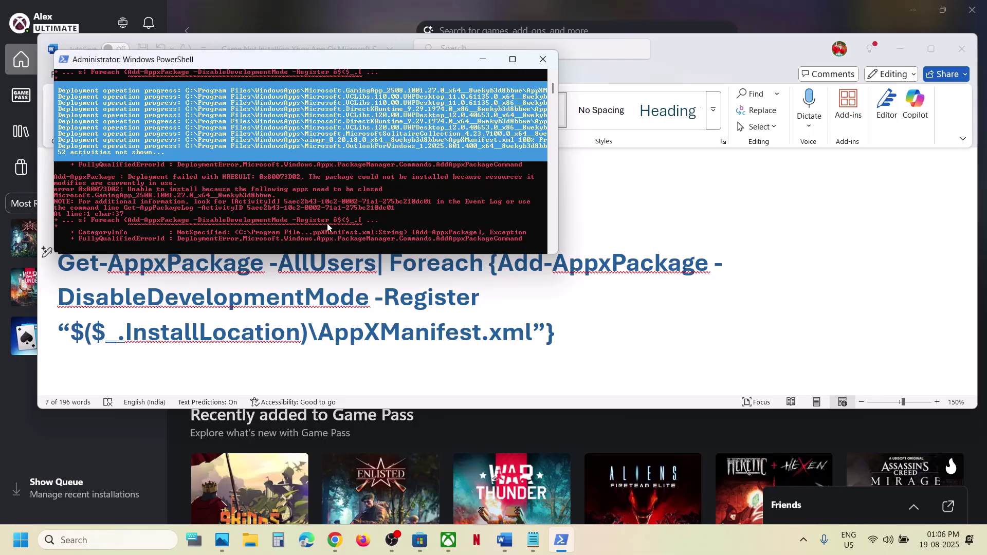
left_click(597, 321)
Navigate File Explorer to C:\Users\<user>\AppData\Local\Packages, with hidden items shown.
scroll(598, 320, "down", 5)
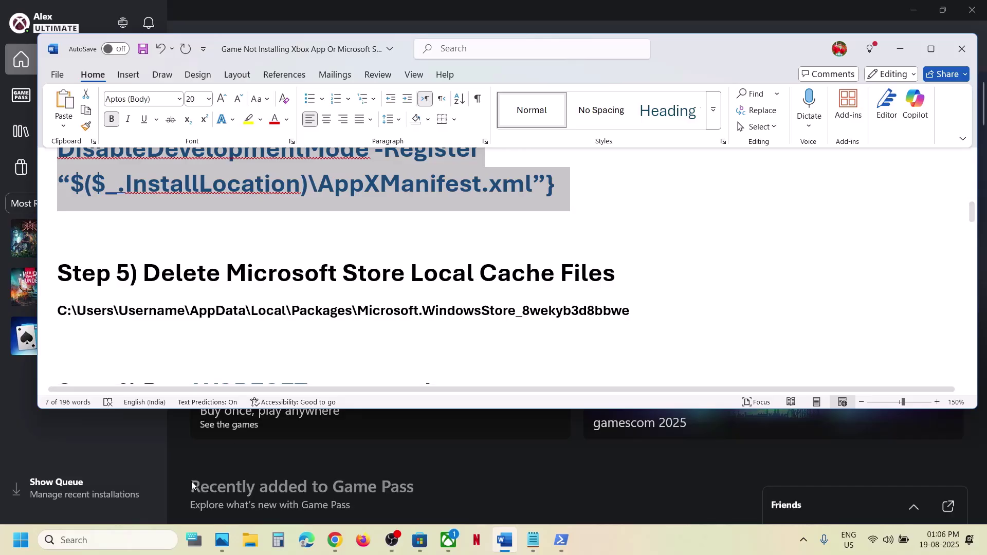
left_click(253, 544)
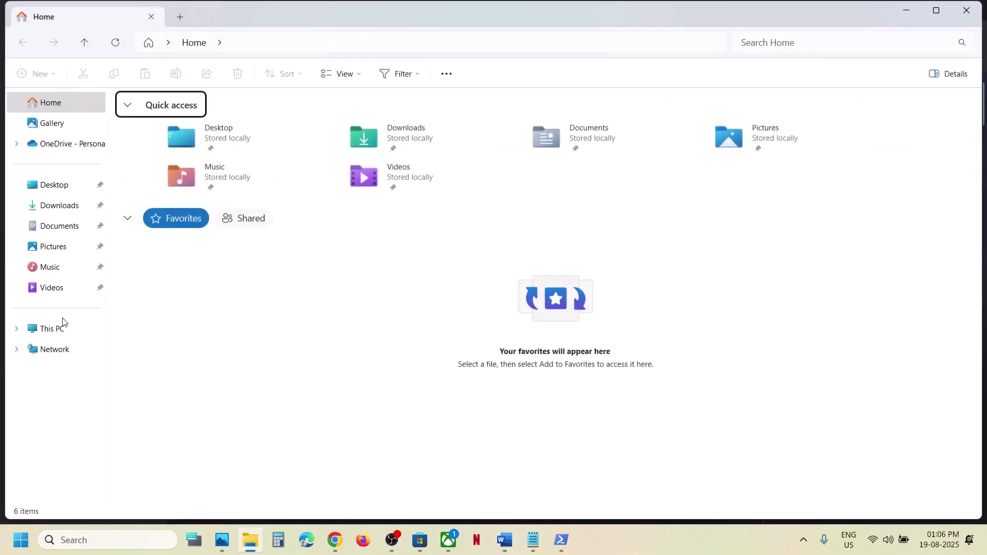
left_click(61, 331)
double_click(202, 146)
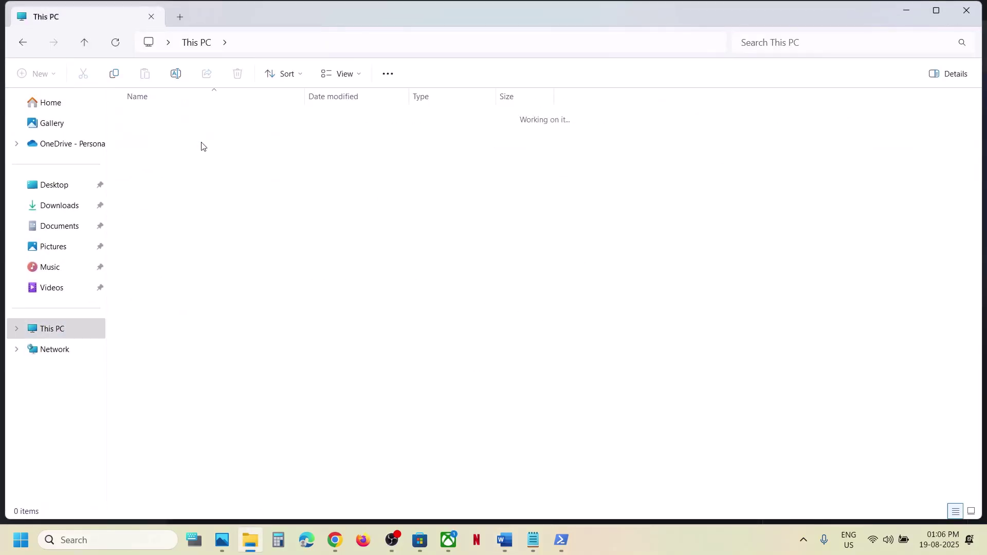
double_click(150, 239)
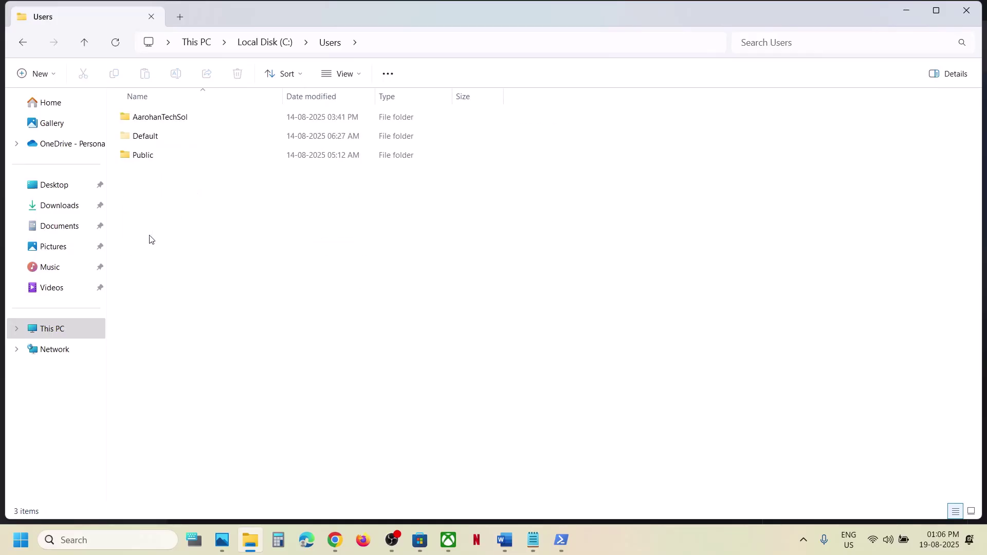
left_click(152, 122)
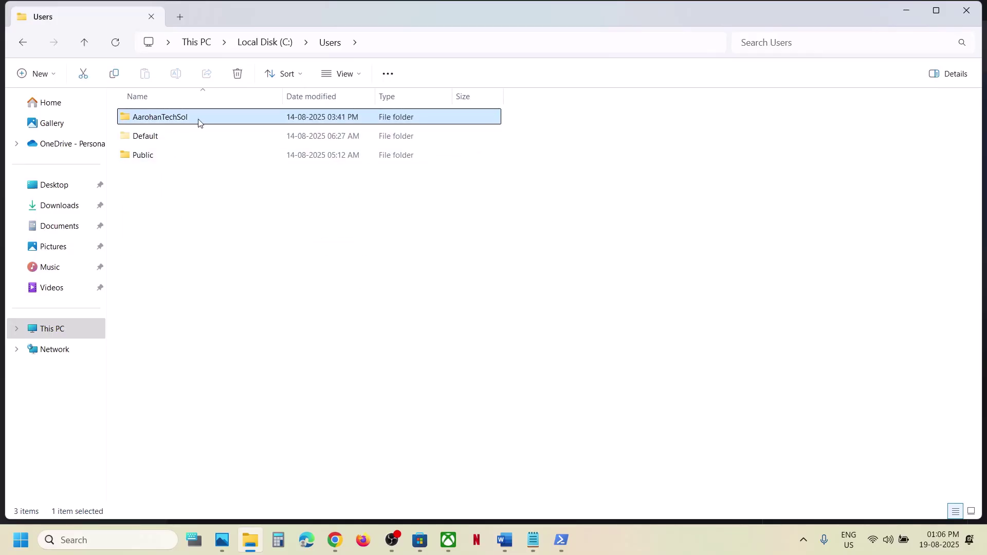
double_click(198, 122)
left_click(172, 140)
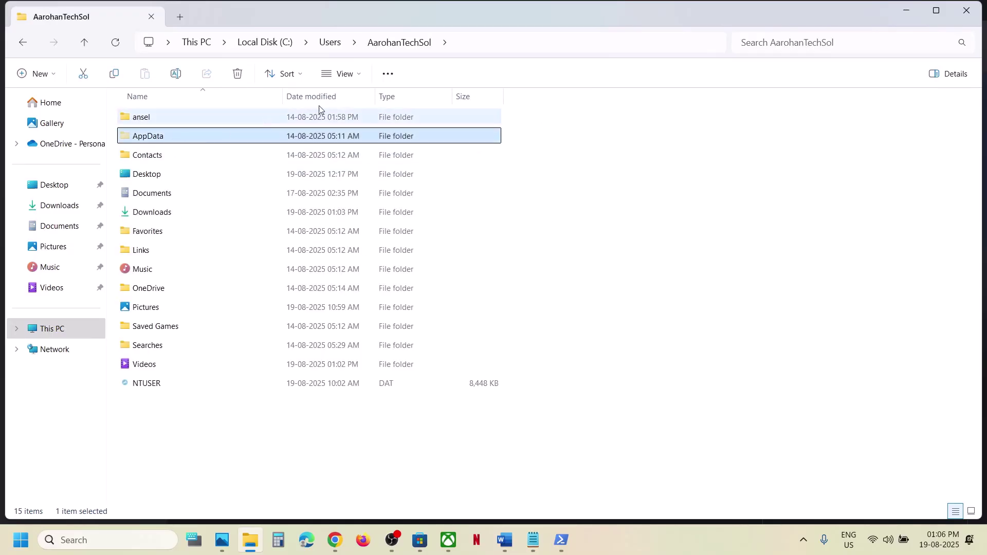
left_click(358, 77)
mouse_move(357, 314)
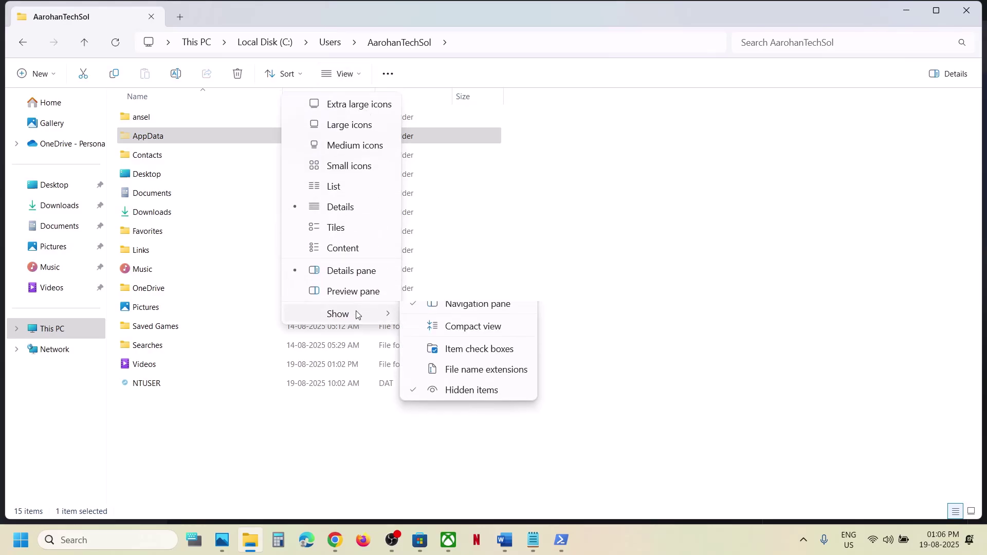
left_click(147, 134)
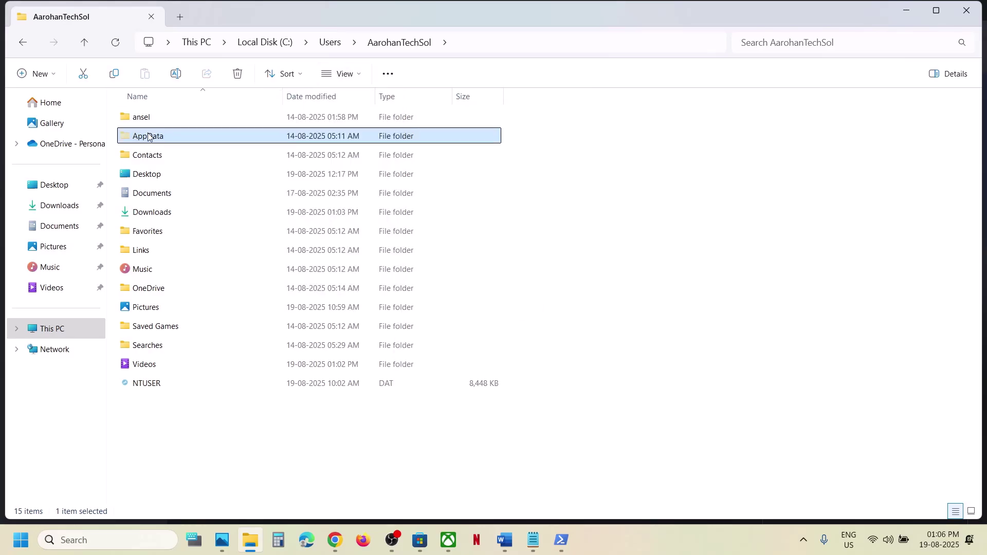
double_click(150, 134)
double_click(155, 120)
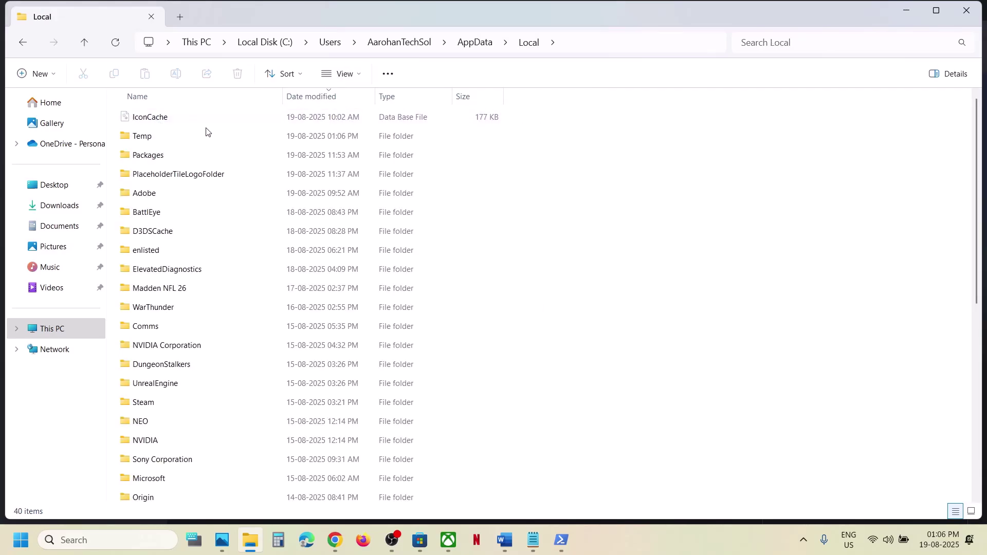
double_click(179, 155)
Delete LocalCache from the Microsoft.WindowsStore_8wekyb3d8bbwe folder and close File Explorer.
scroll(203, 267, "down", 20)
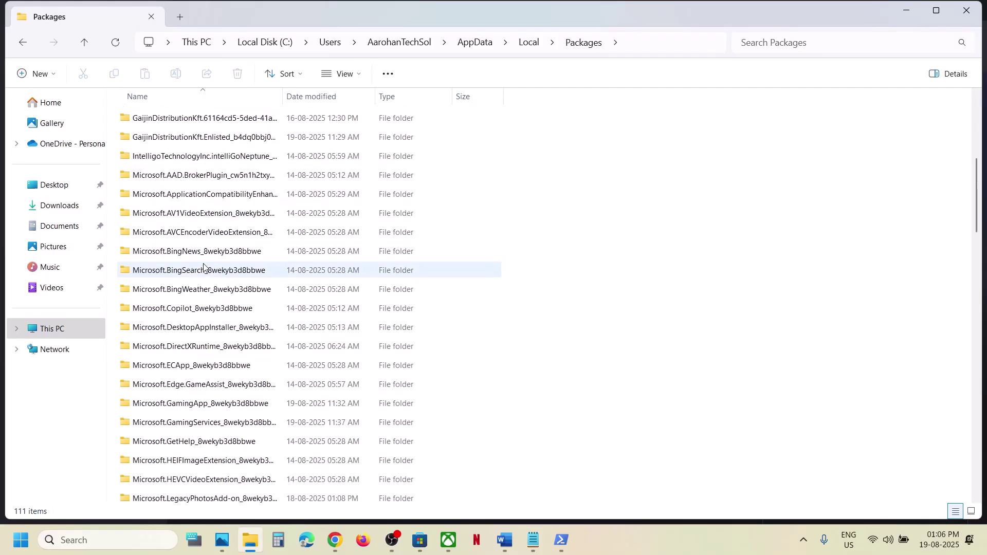
scroll(203, 268, "down", 12)
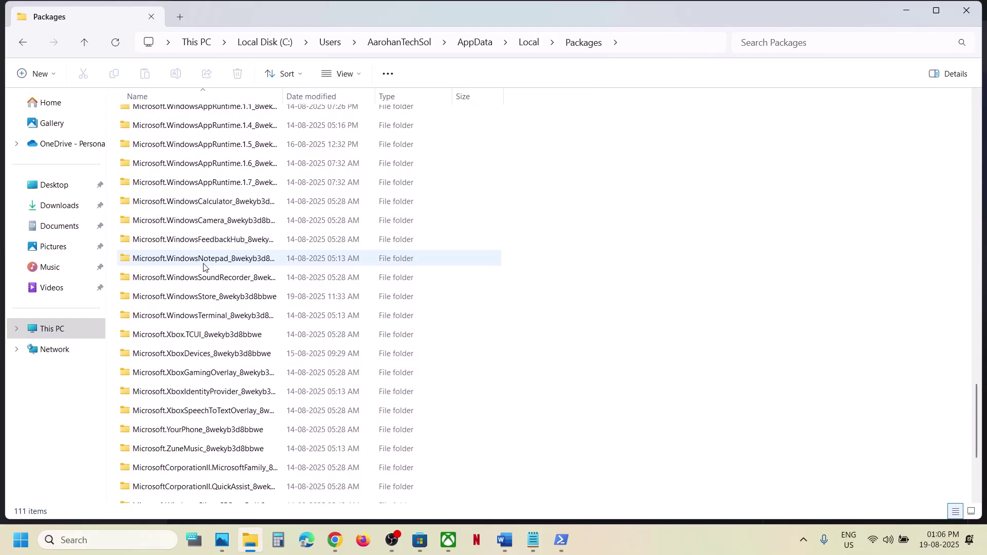
scroll(203, 265, "up", 1)
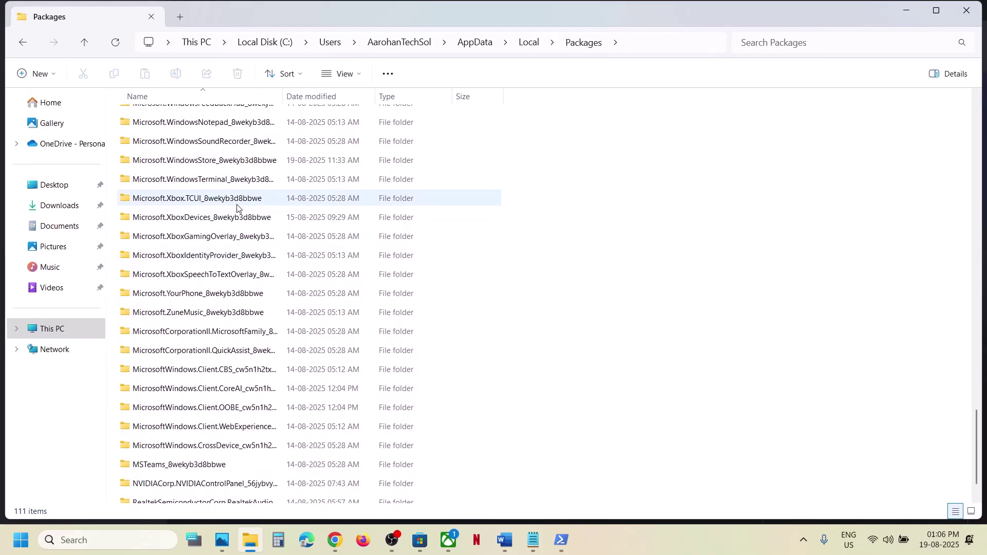
left_click(210, 163)
scroll(209, 169, "up", 2)
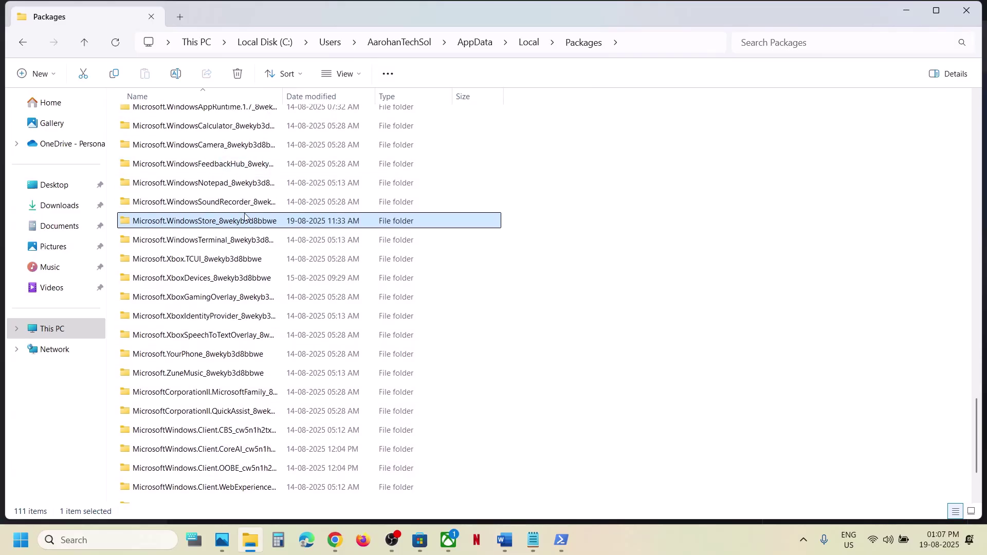
double_click(254, 224)
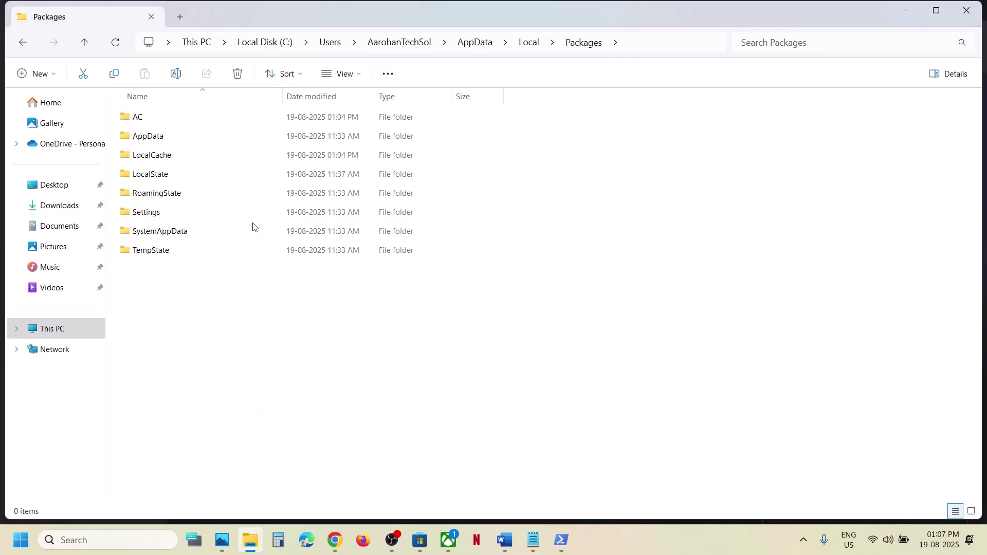
left_click(159, 159)
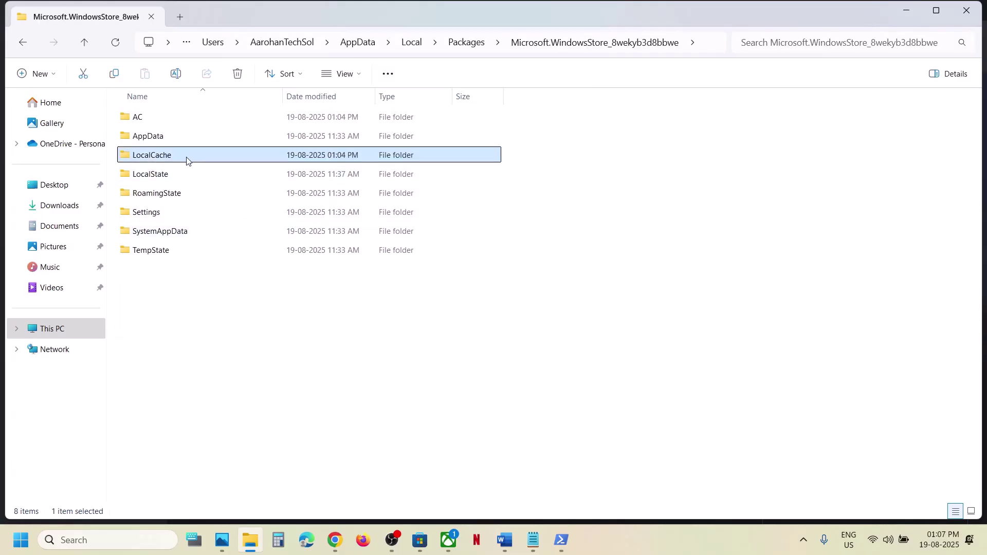
right_click(184, 159)
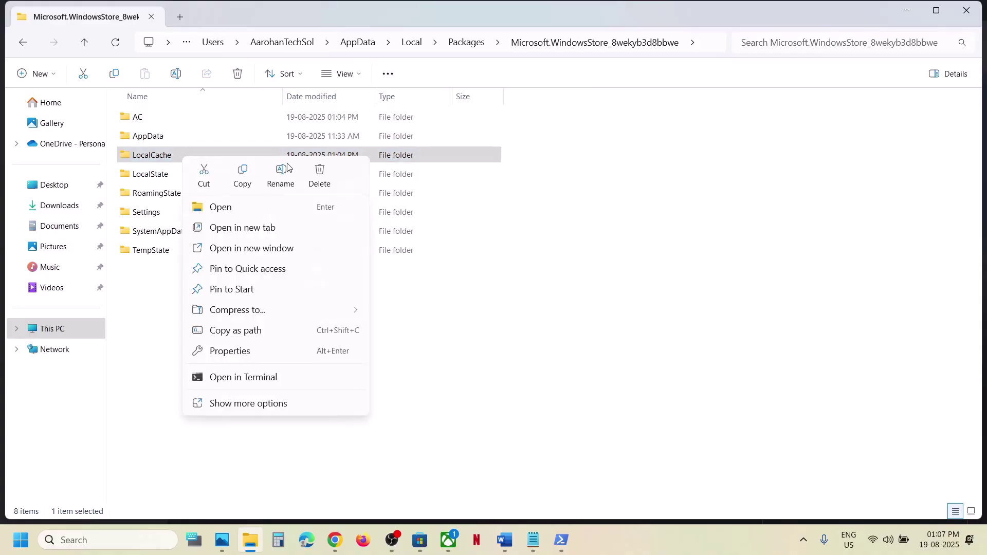
left_click(320, 175)
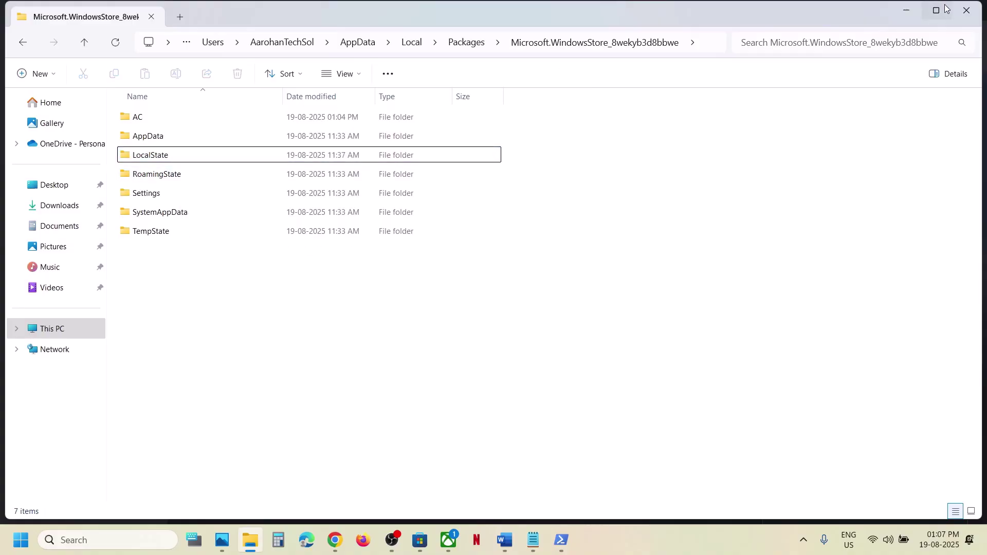
left_click(957, 14)
Copy WSRESET from Step 6 of the guide and run it from Windows search.
scroll(401, 273, "down", 3)
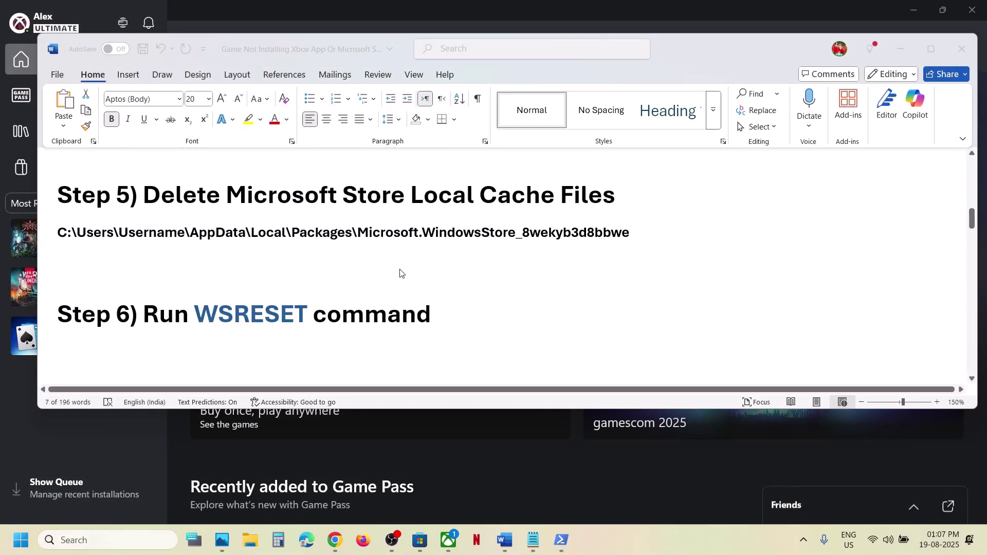
left_click(263, 313)
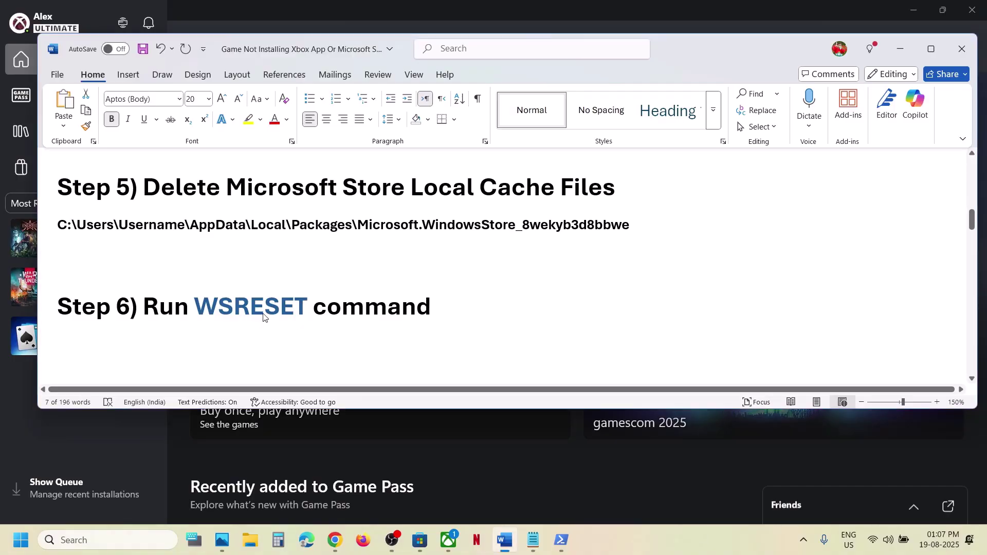
double_click(264, 313)
key("ctrl+c")
left_click(103, 539)
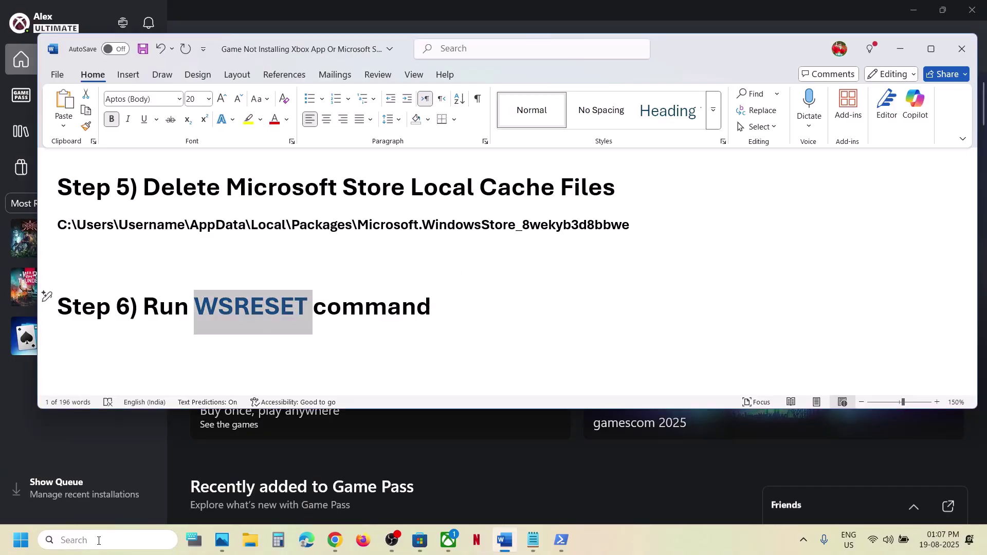
key("ctrl+v")
left_click(120, 147)
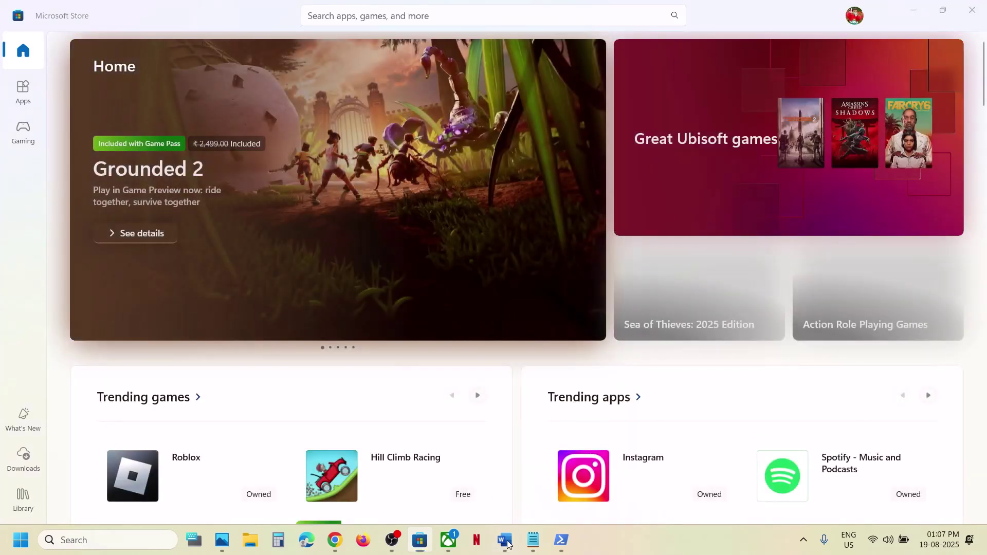
Return to the Word guide, then search Windows for 'xbox'.
left_click(507, 542)
scroll(333, 289, "down", 3)
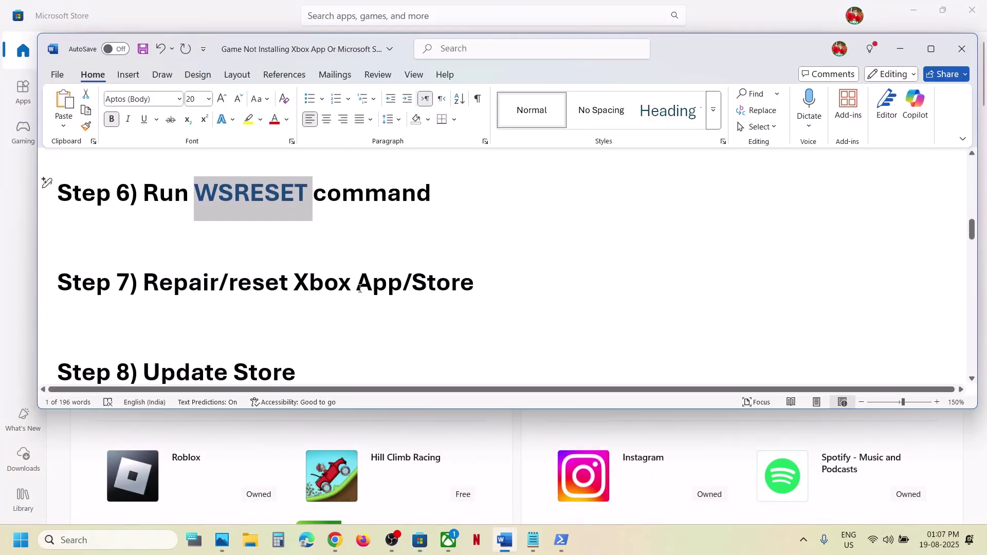
left_click(118, 539)
type("xbox")
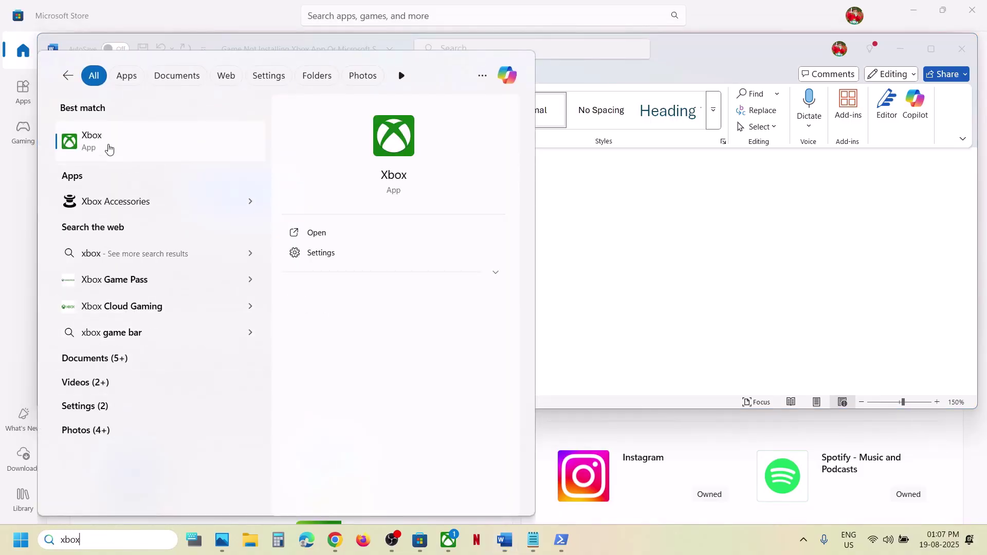
Repair the Xbox app from its App settings page, then reset it and confirm the reset.
right_click(112, 153)
left_click(164, 196)
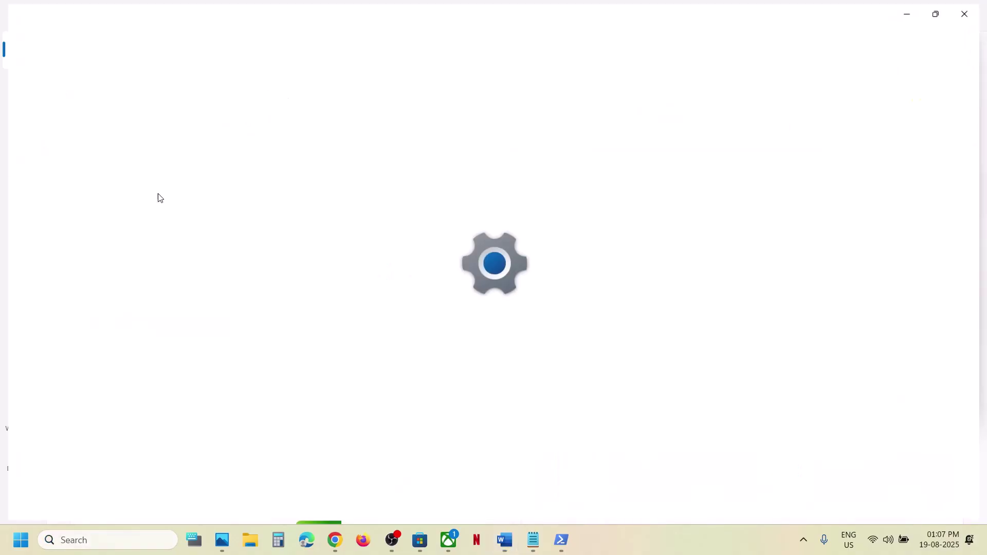
scroll(414, 334, "down", 8)
scroll(414, 334, "down", 4)
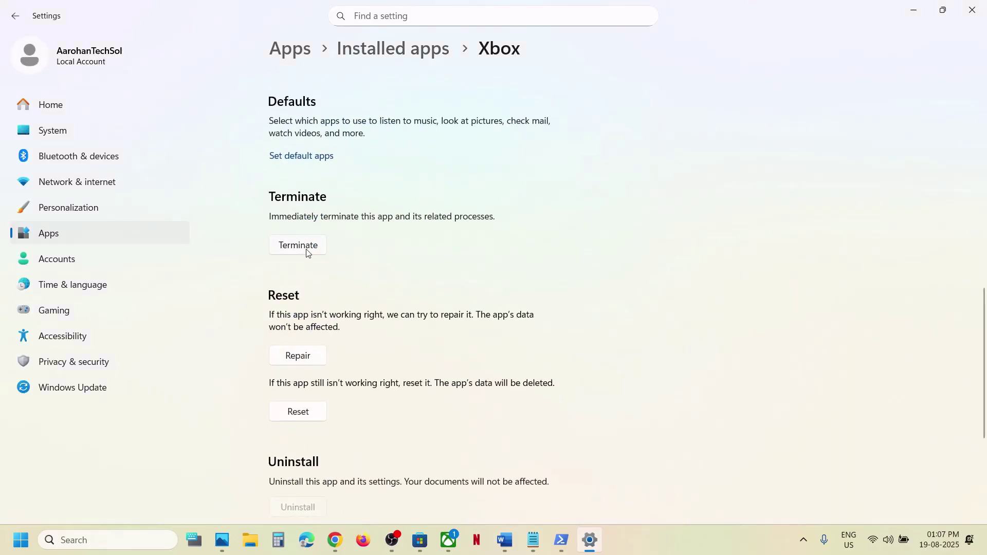
left_click(309, 360)
left_click(307, 411)
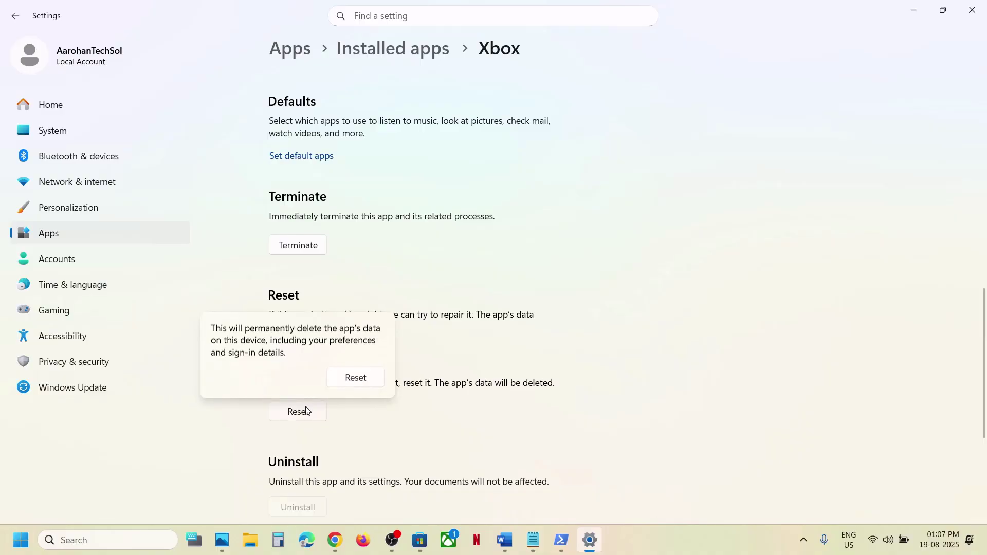
left_click(355, 378)
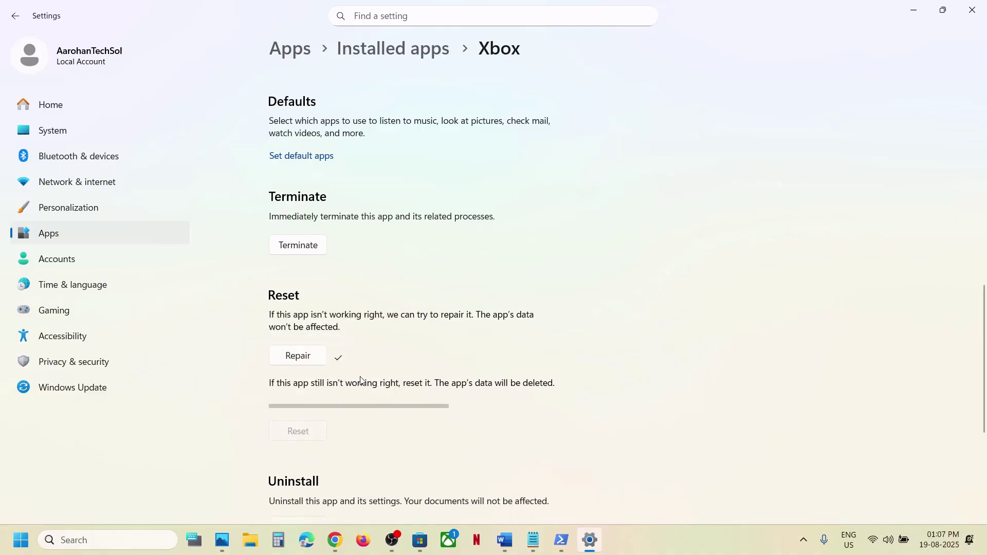
Relaunch Xbox from search, dismiss Get ready to play, and search for 'store'.
left_click(160, 535)
type("xbox")
key("Return")
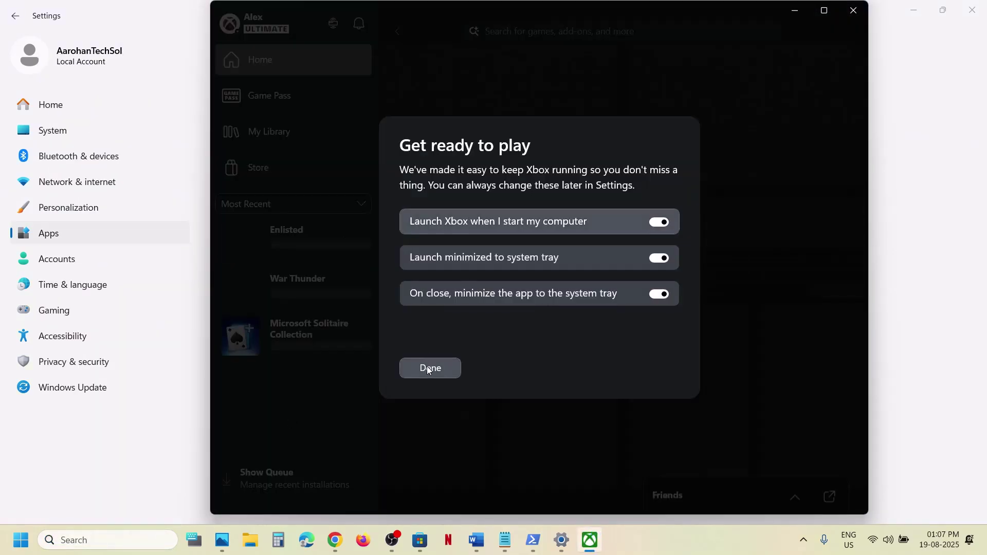
left_click(428, 368)
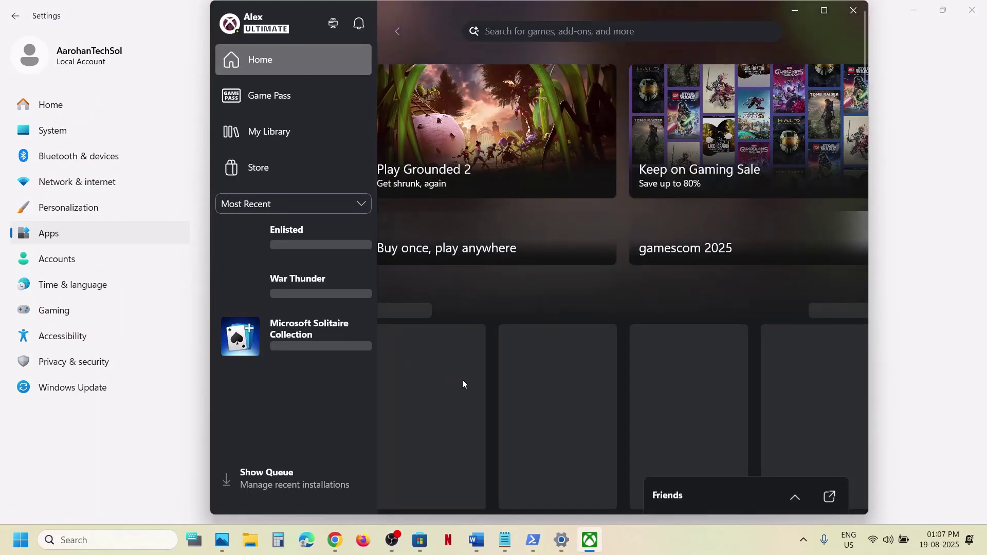
left_click(106, 538)
type("store")
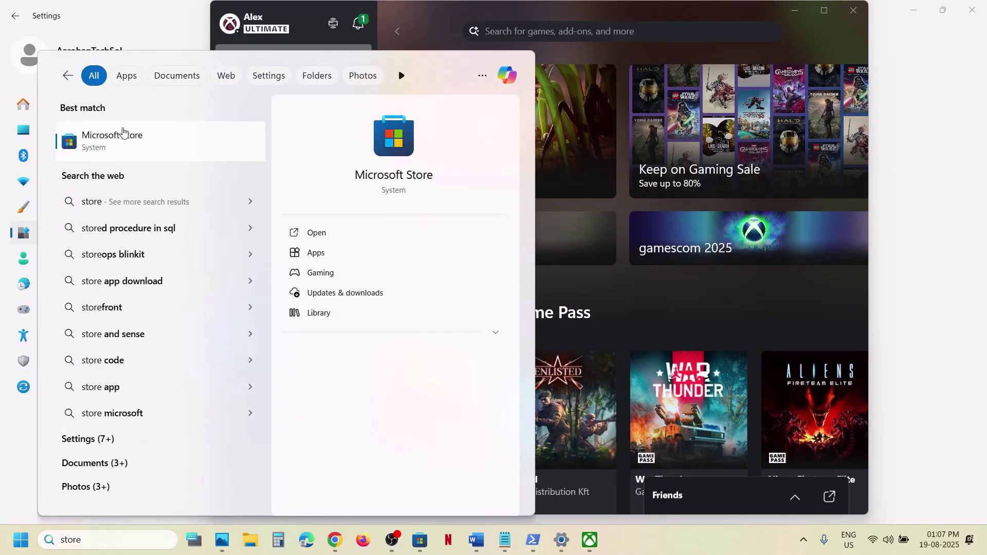
Repair Microsoft Store from its App settings page, then reset it and confirm the reset.
right_click(123, 132)
left_click(165, 190)
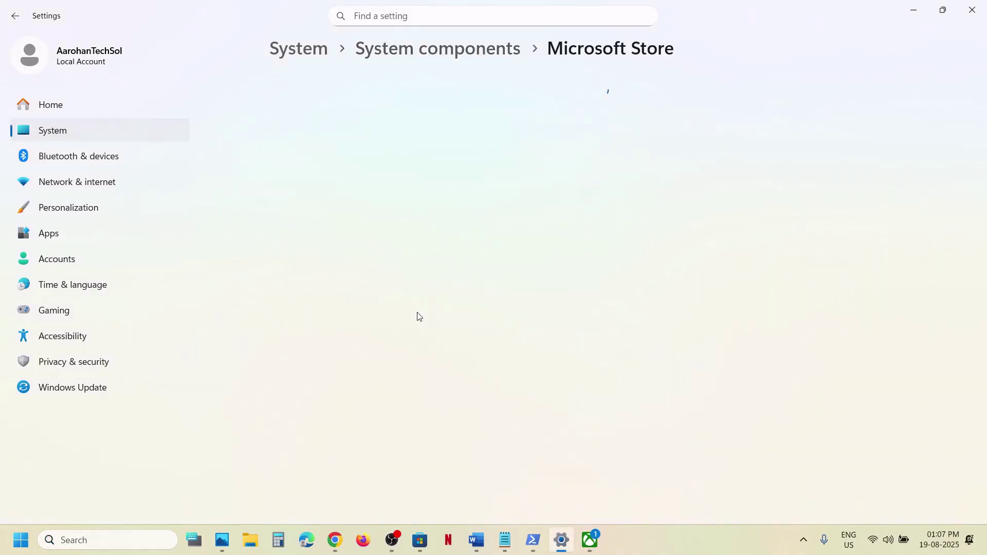
scroll(418, 315, "down", 5)
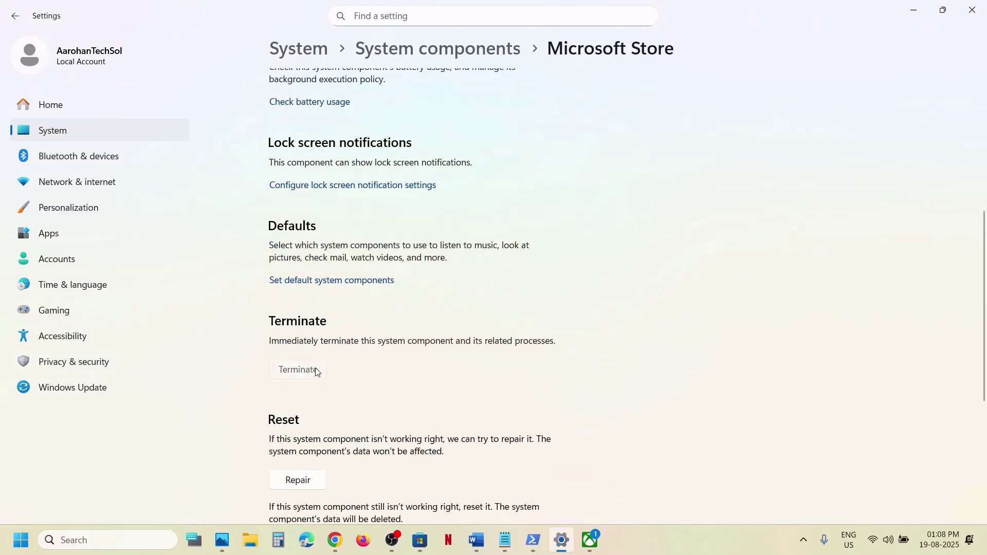
scroll(317, 372, "down", 5)
left_click(298, 198)
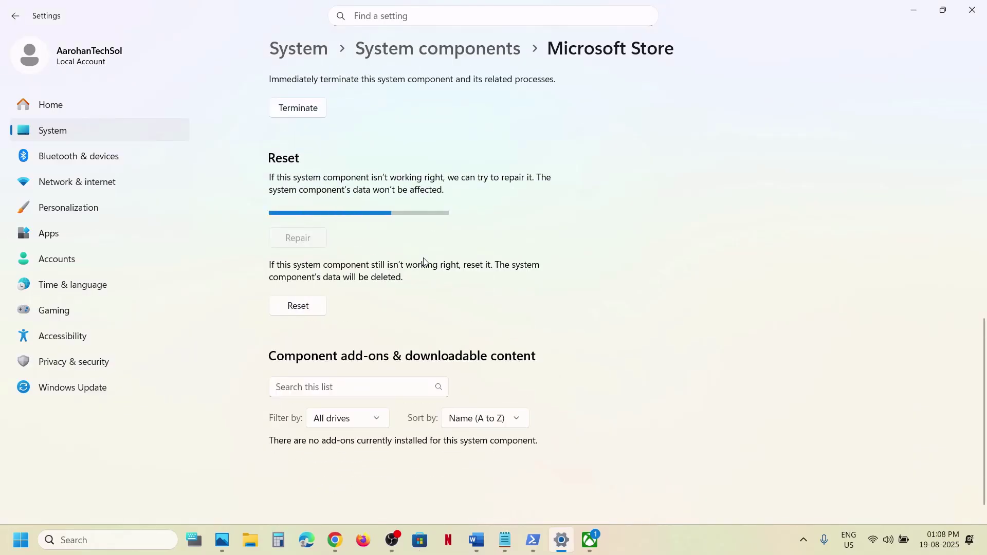
left_click(301, 287)
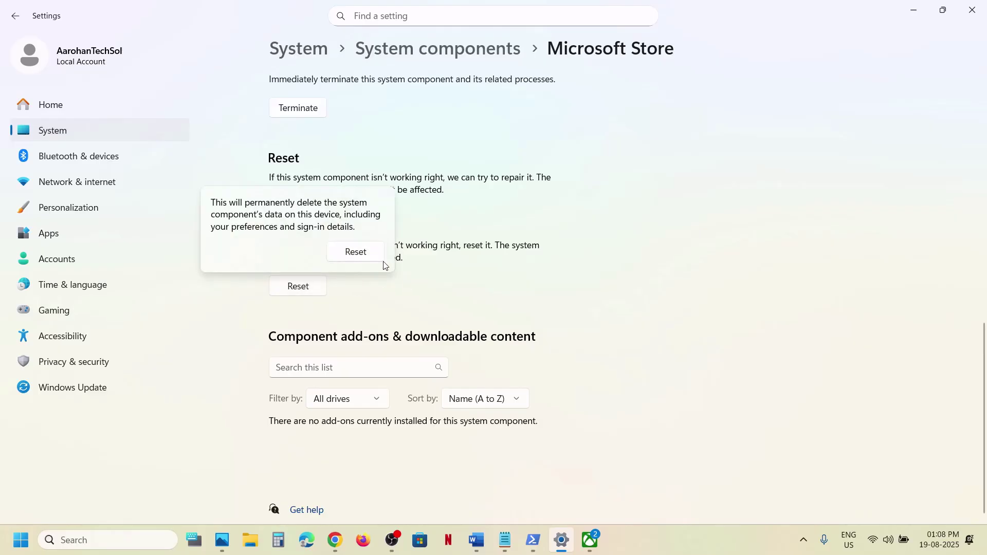
left_click(356, 252)
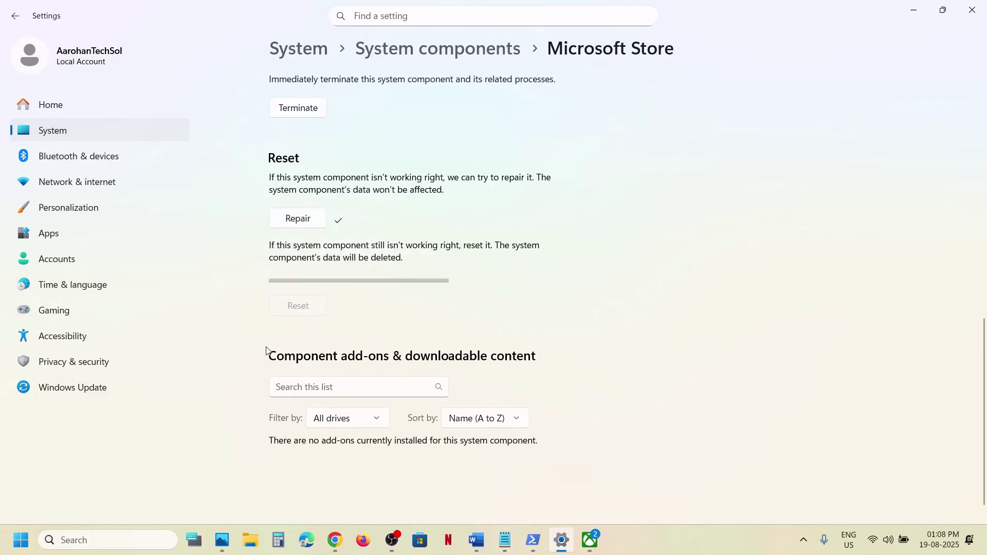
left_click(107, 536)
Launch Microsoft Store from search and highlight the Update Store step in the notes.
type("store")
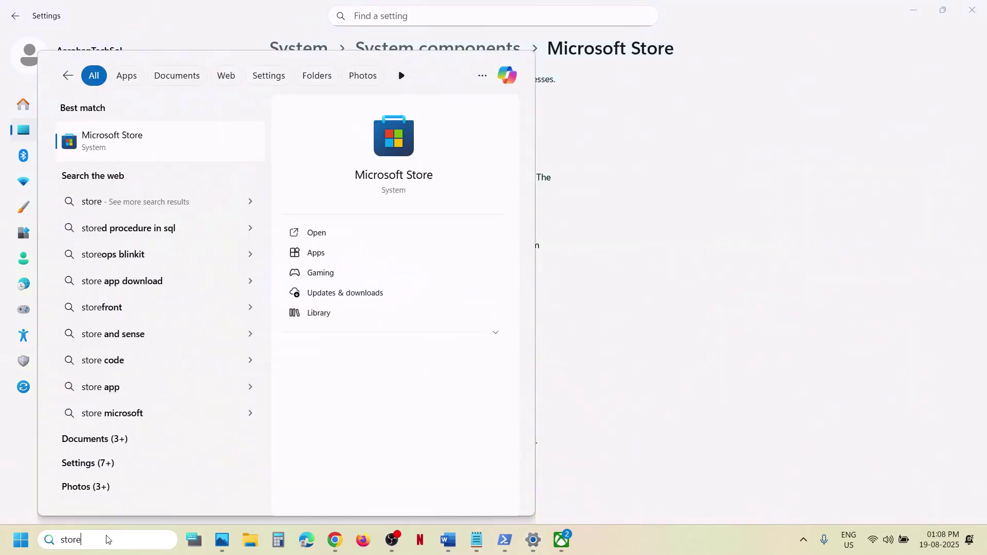
key("Return")
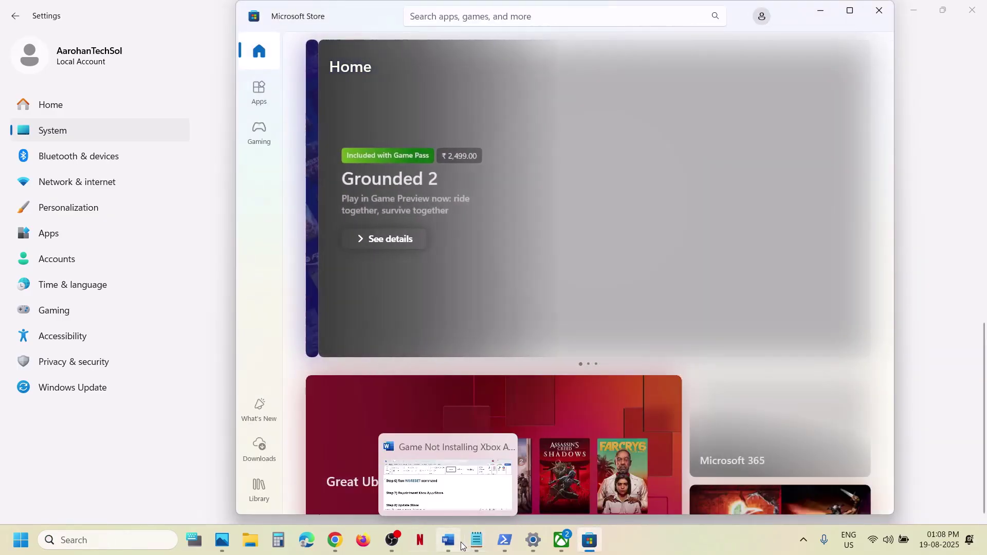
left_click(448, 539)
scroll(396, 325, "down", 1)
left_click_drag(208, 323, 298, 323)
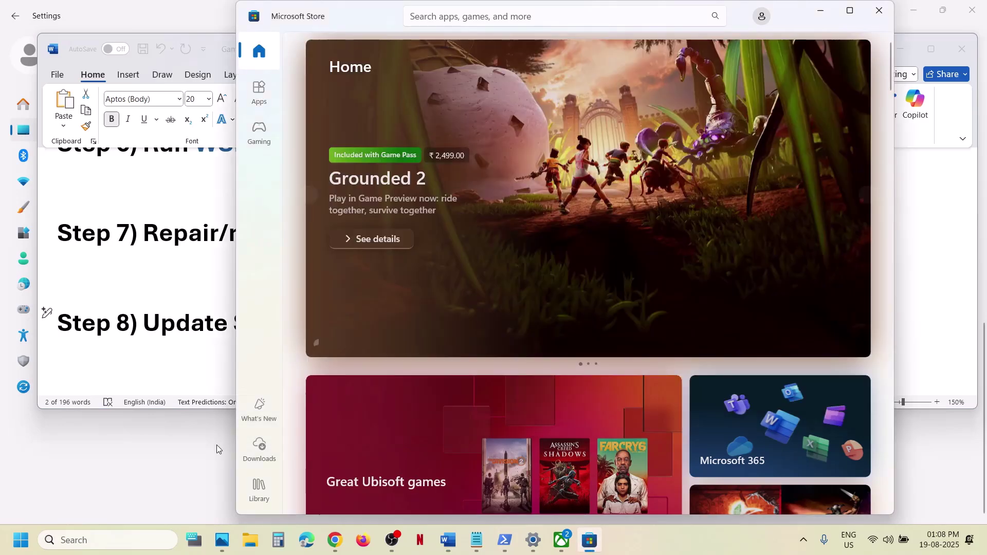
Show the Store's Updates & downloads page maximized, then minimize the Store.
left_click(259, 447)
left_click(852, 13)
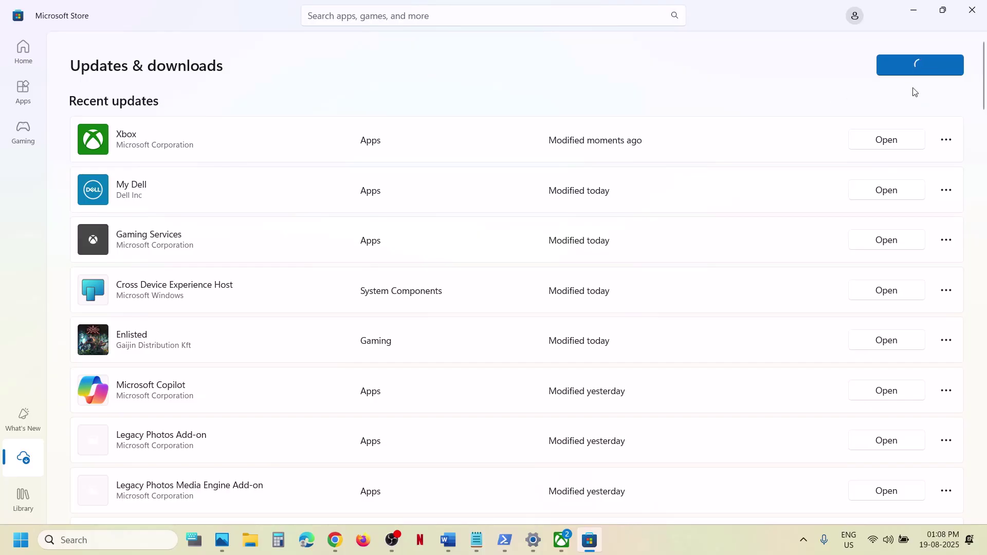
left_click(915, 11)
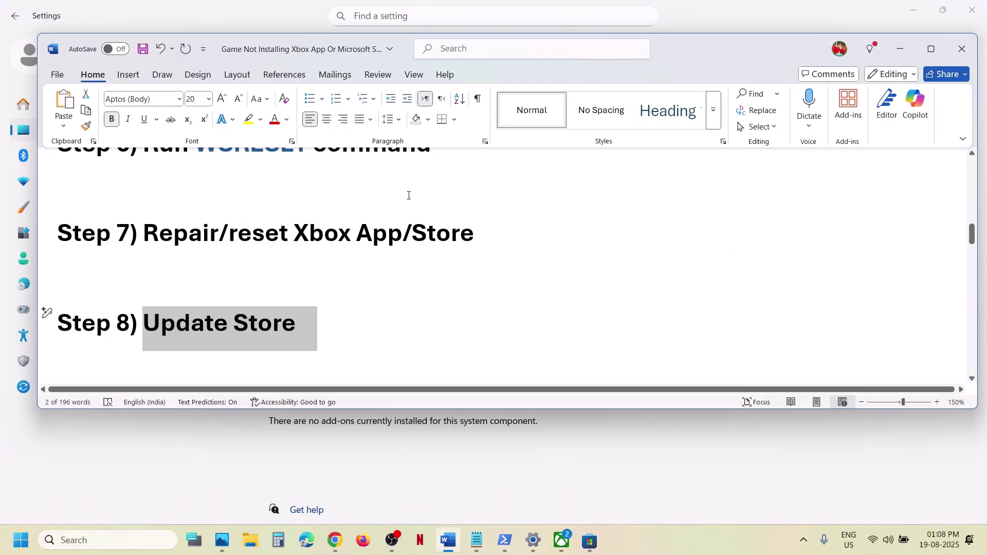
Open the Xbox Identity Provider store link from the notes in a new Chrome tab.
scroll(330, 248, "down", 5)
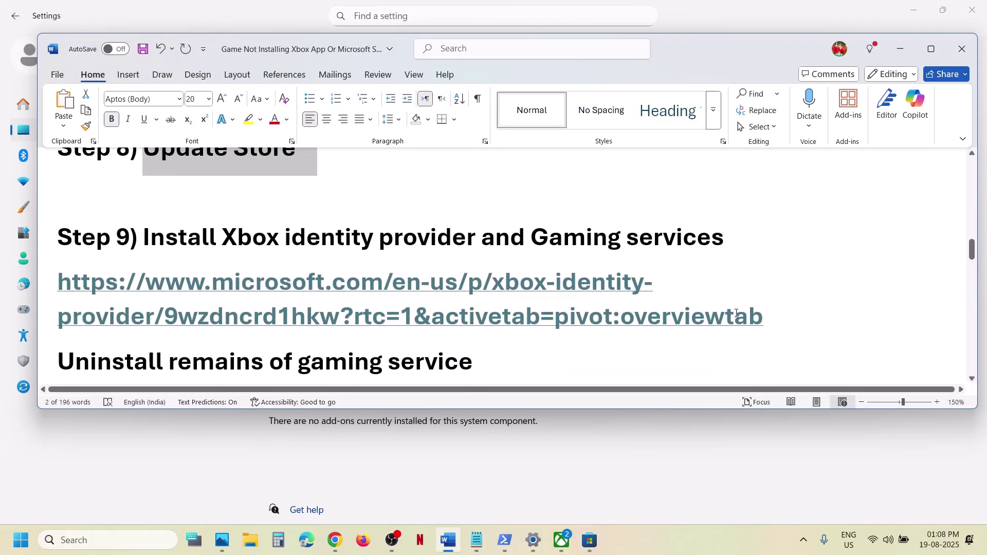
triple_click(212, 318)
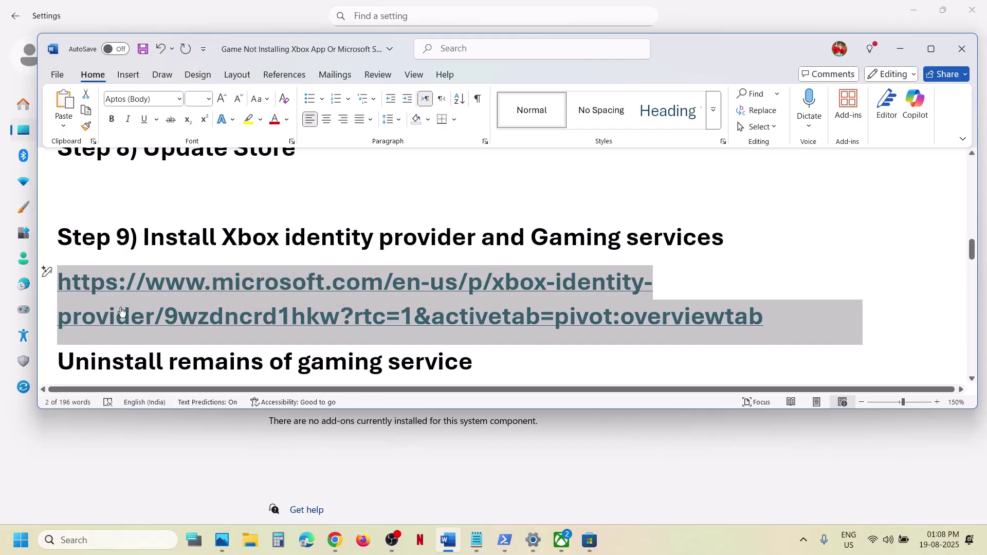
left_click(335, 539)
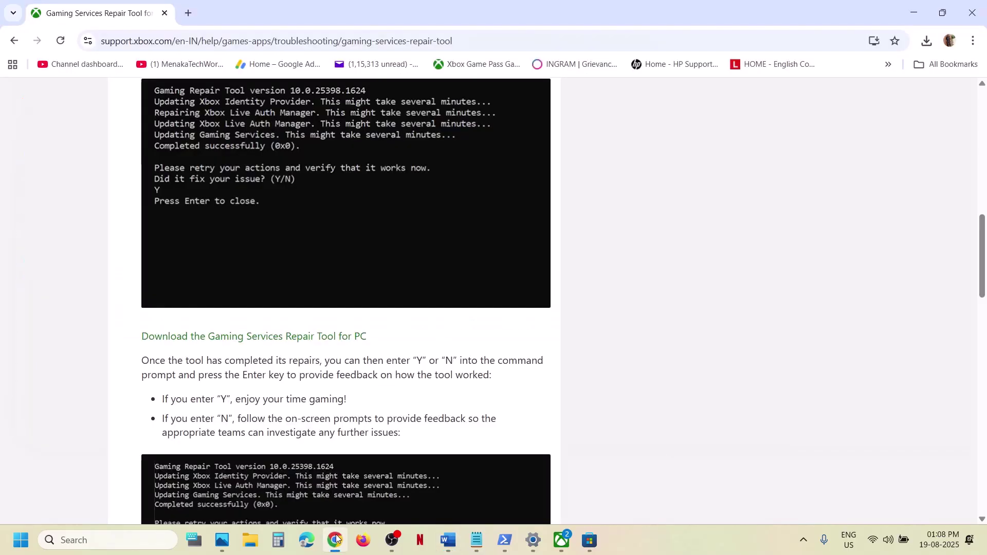
left_click(188, 14)
type("https://www.microsoft.com/en-us/p/xbox-identity-provider/9wzdncrd1hkw?activetab=pivot:overviewtab")
key("Return")
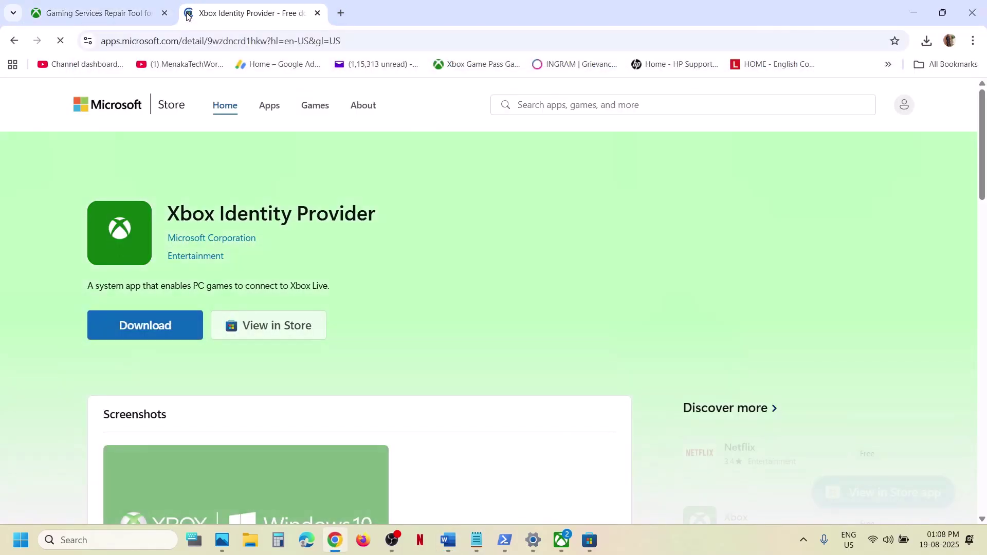
Get Xbox Identity Provider and hand it to Microsoft Store, where it shows Installed.
left_click(136, 328)
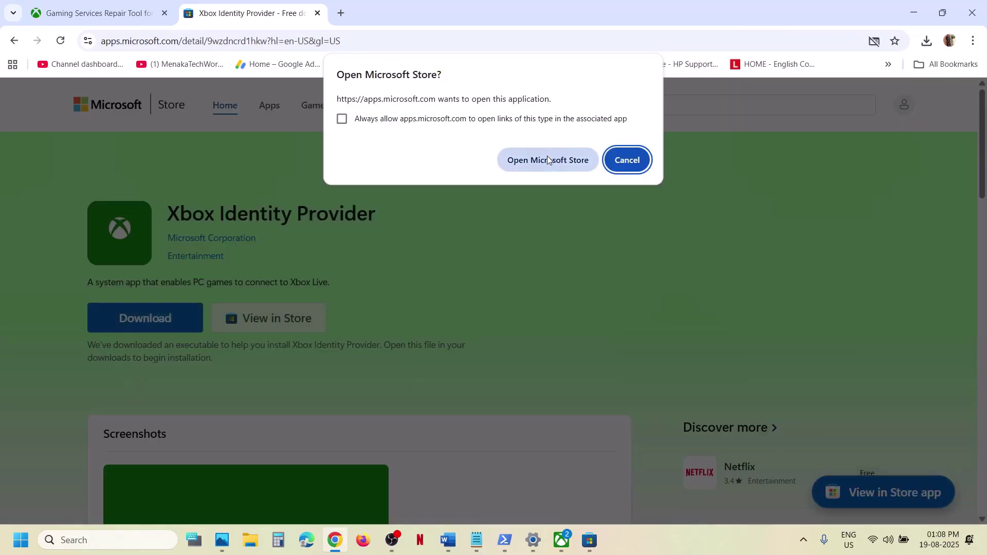
left_click(547, 158)
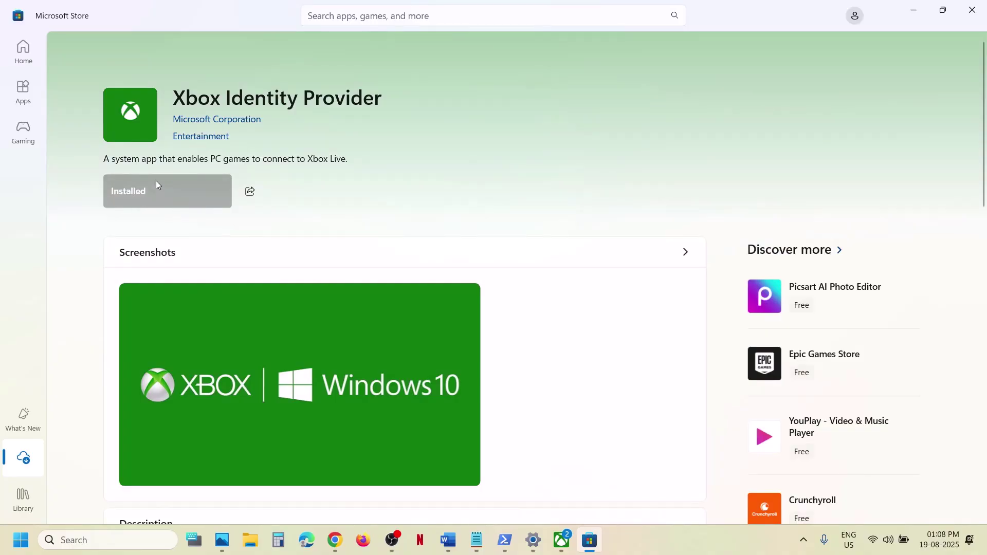
left_click(447, 540)
double_click(383, 305)
Copy the Gaming Services removal command from the troubleshooting notes.
scroll(383, 304, "down", 3)
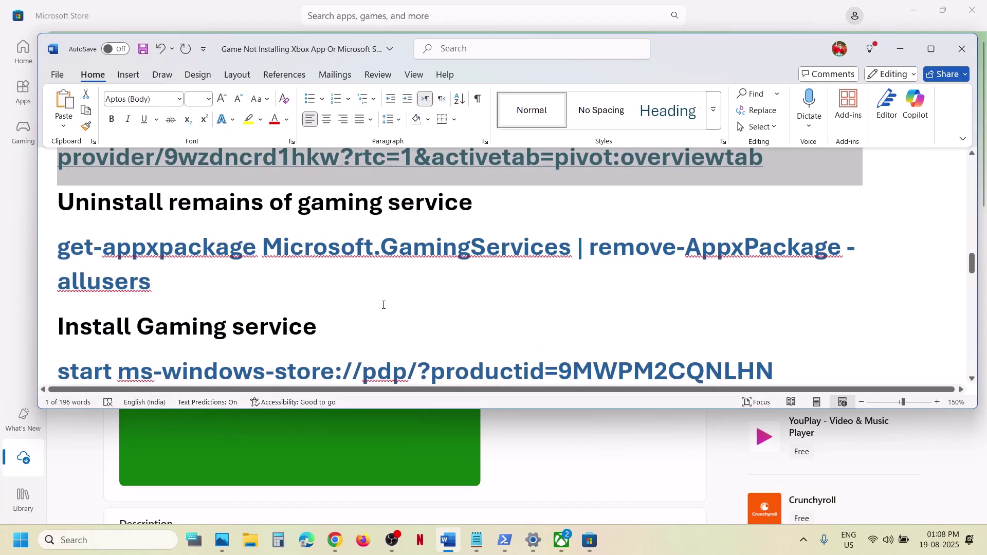
left_click_drag(174, 289, 56, 248)
key("ctrl+c")
right_click(56, 248)
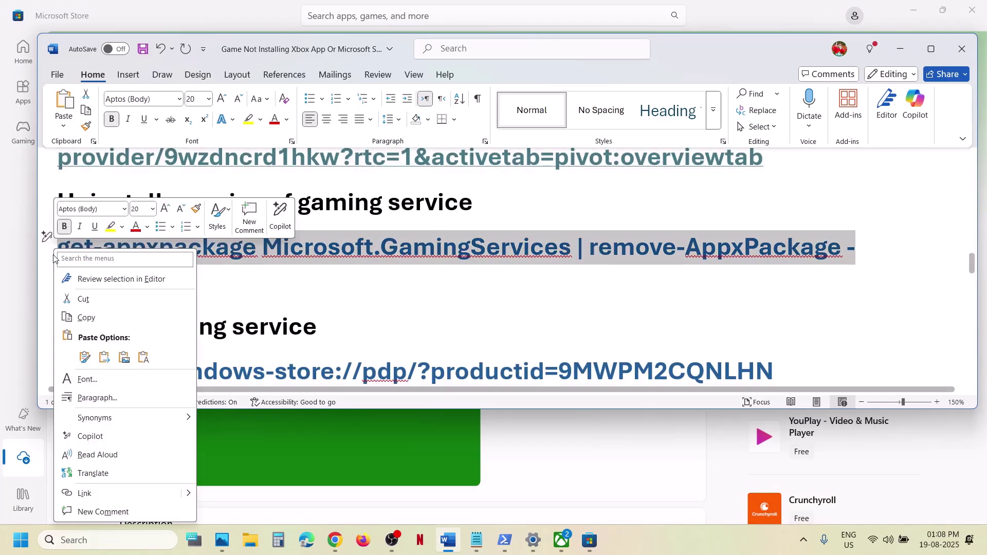
left_click(149, 316)
In admin PowerShell, run get-appxpackage Microsoft.GamingServices | remove-AppxPackage -allusers.
left_click(95, 541)
type("po")
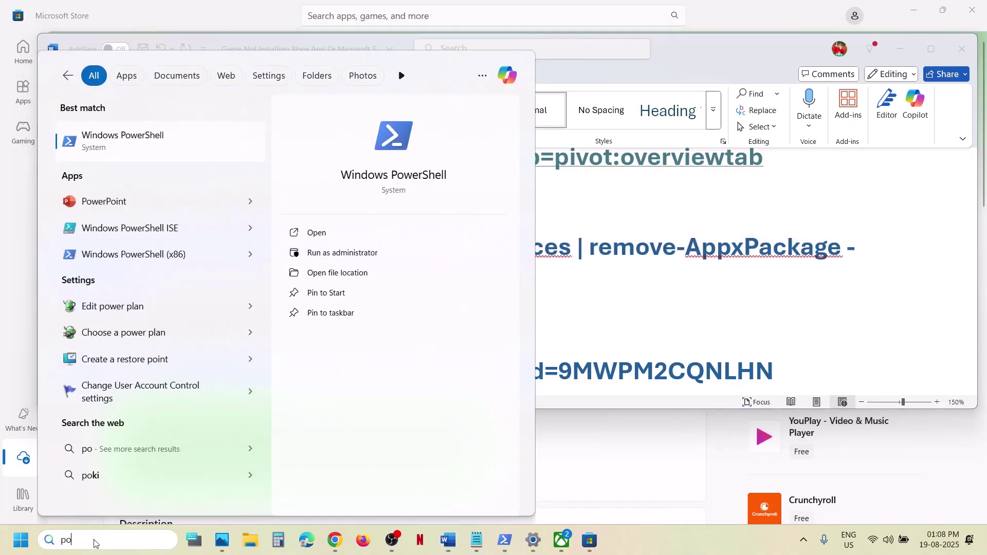
type("wershell")
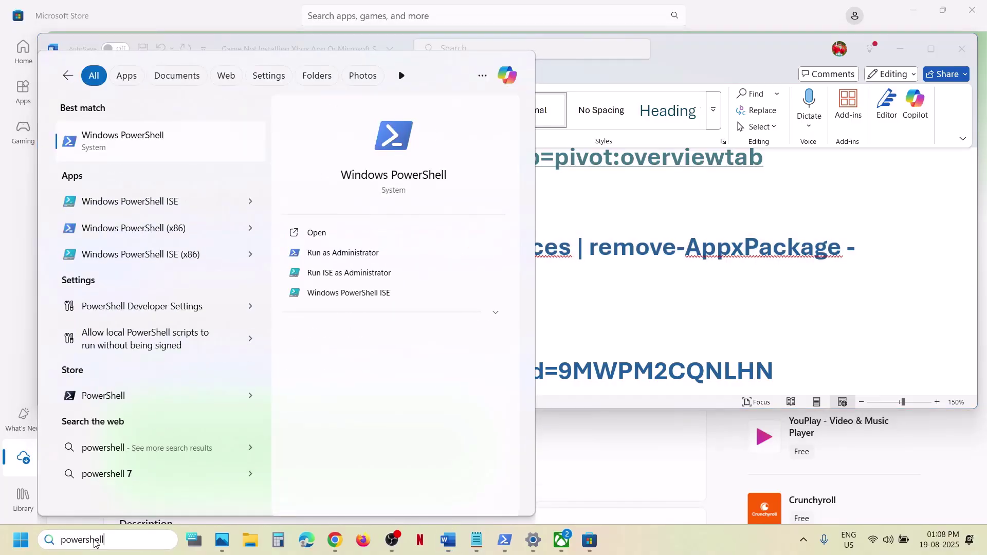
right_click(154, 141)
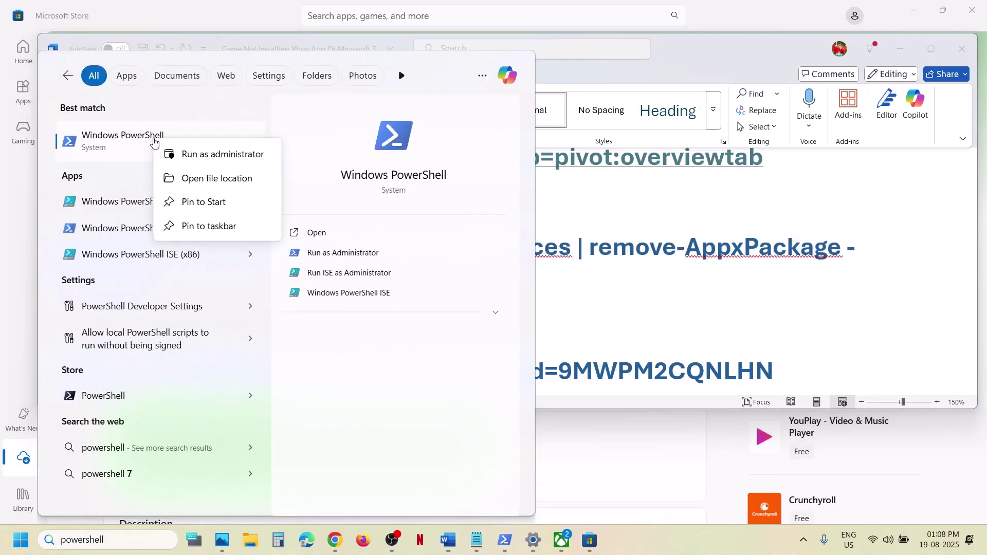
left_click(226, 156)
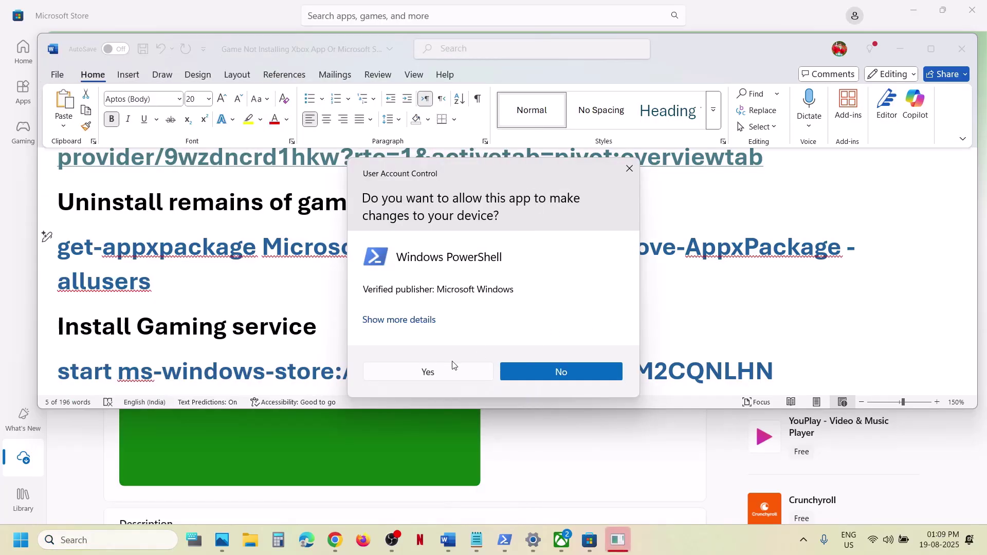
left_click(435, 371)
left_click(231, 135)
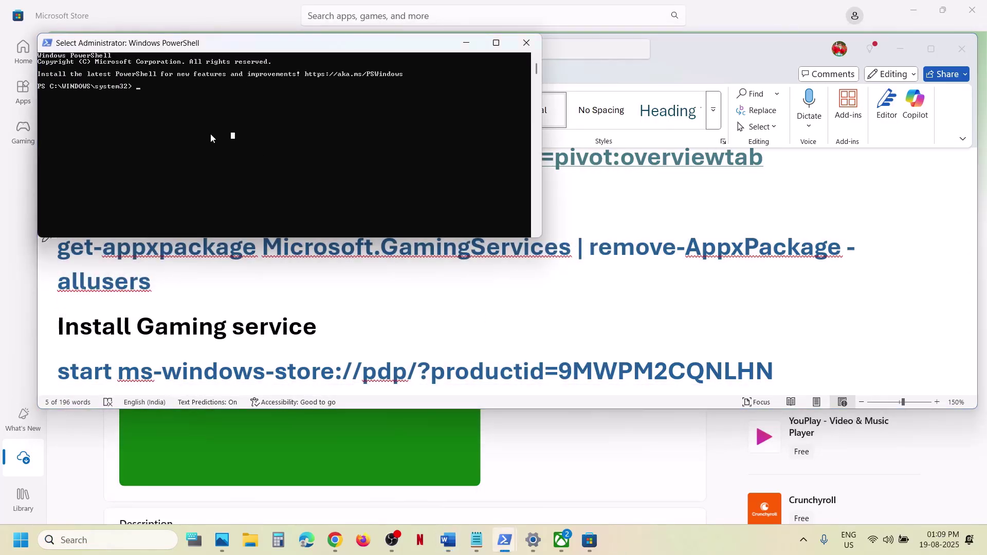
right_click(209, 137)
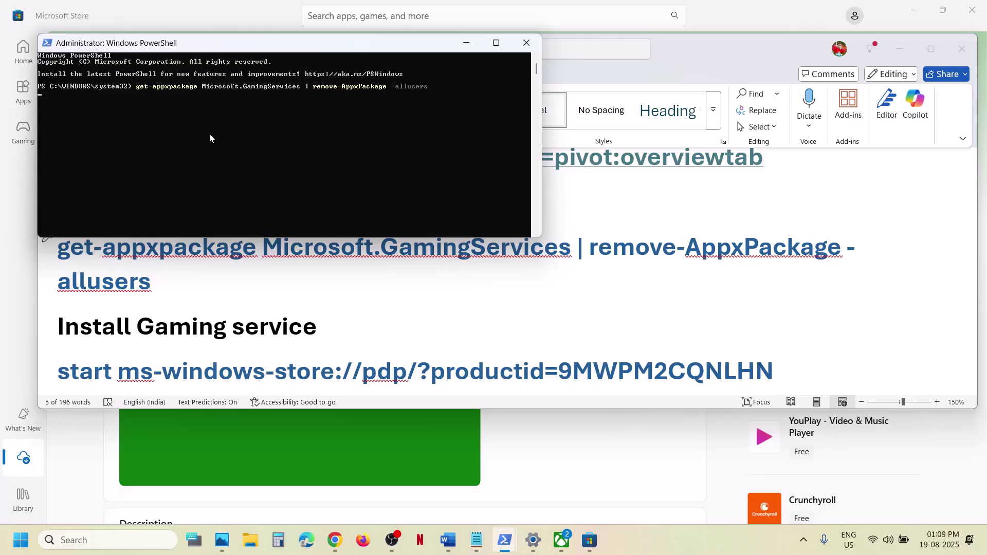
key("Return")
Run start ms-windows-store://pdp/?productid=9MWPM2CQNLHN, copied from the notes, in PowerShell.
left_click(251, 305)
scroll(251, 303, "down", 1)
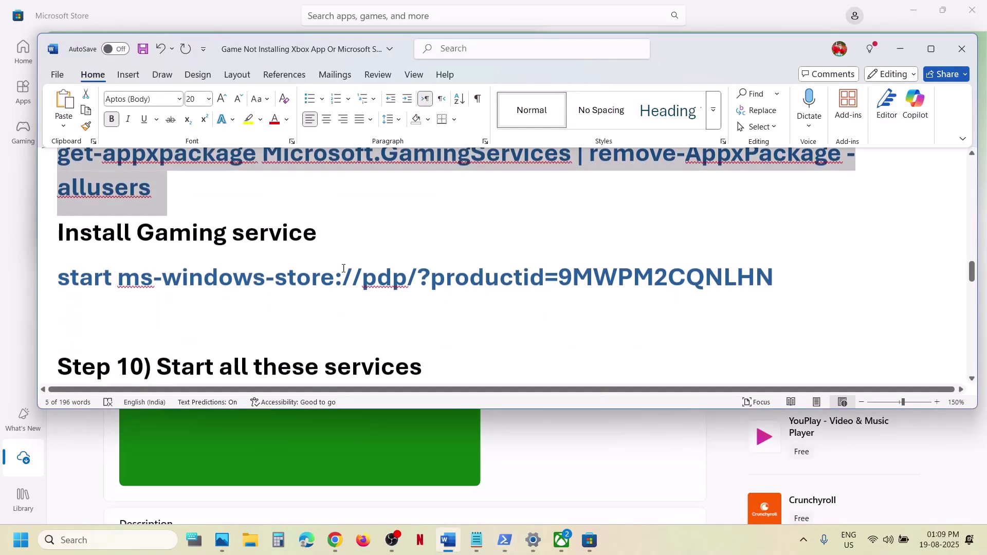
triple_click(336, 277)
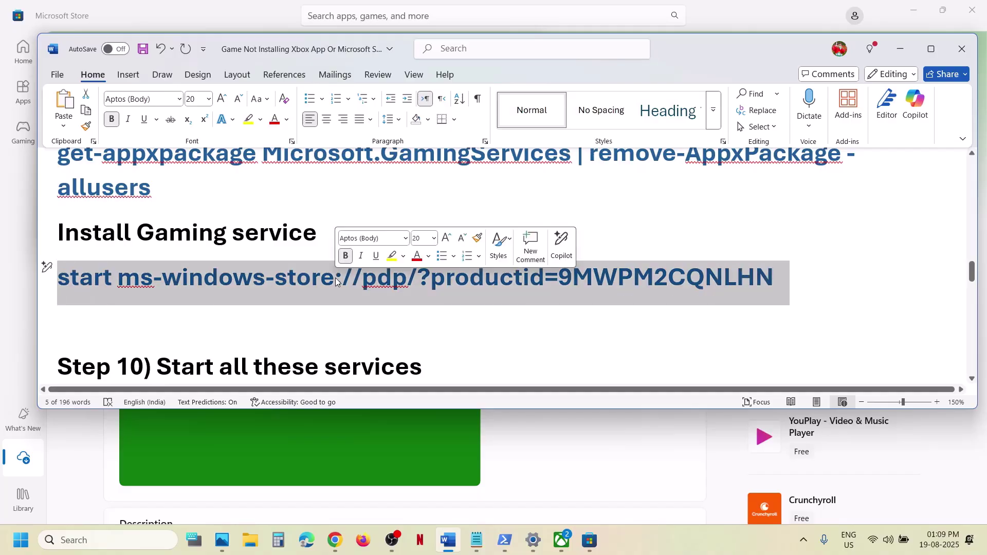
key("ctrl+c")
key("alt+Tab")
key("ctrl+v")
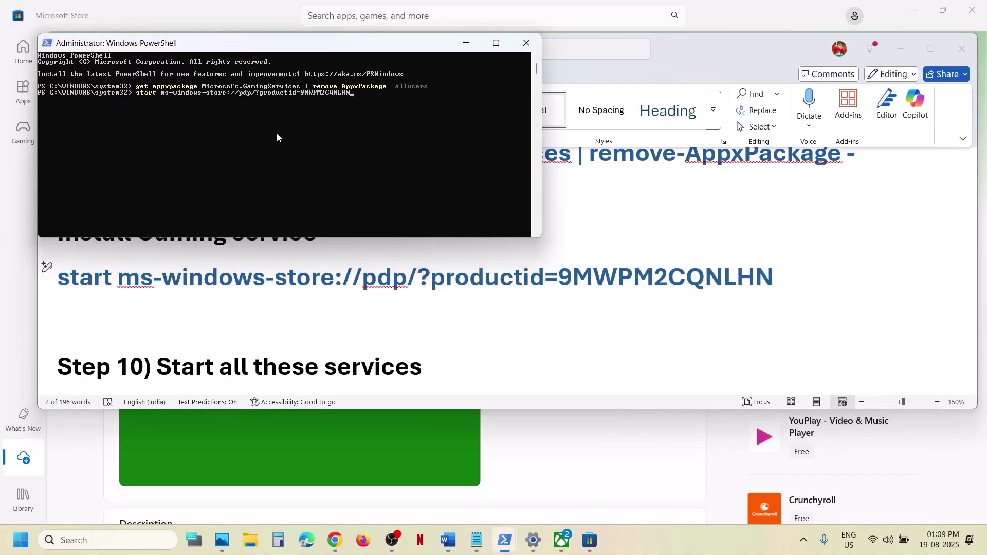
key("Return")
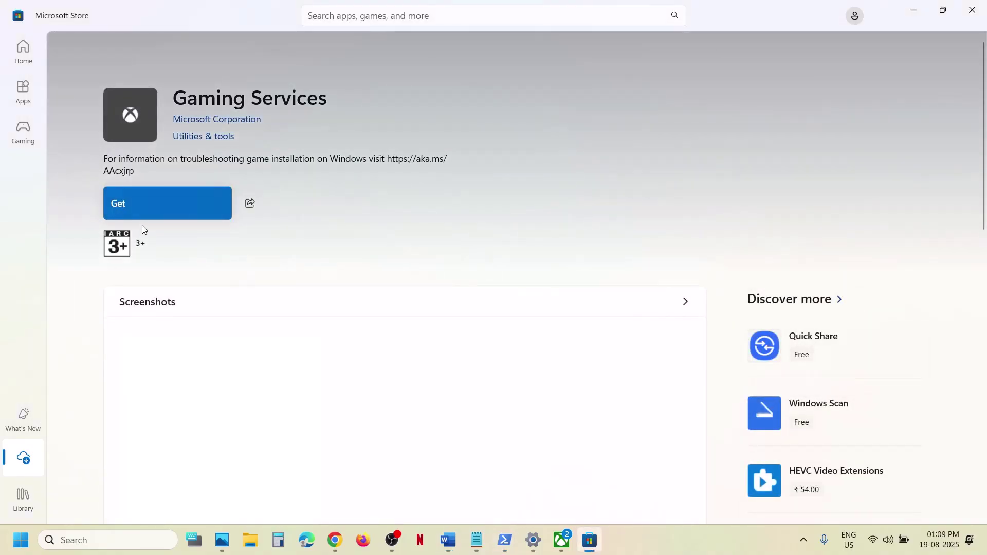
Get Gaming Services and approve the permission prompt so its 52.57 MB install begins.
left_click(140, 217)
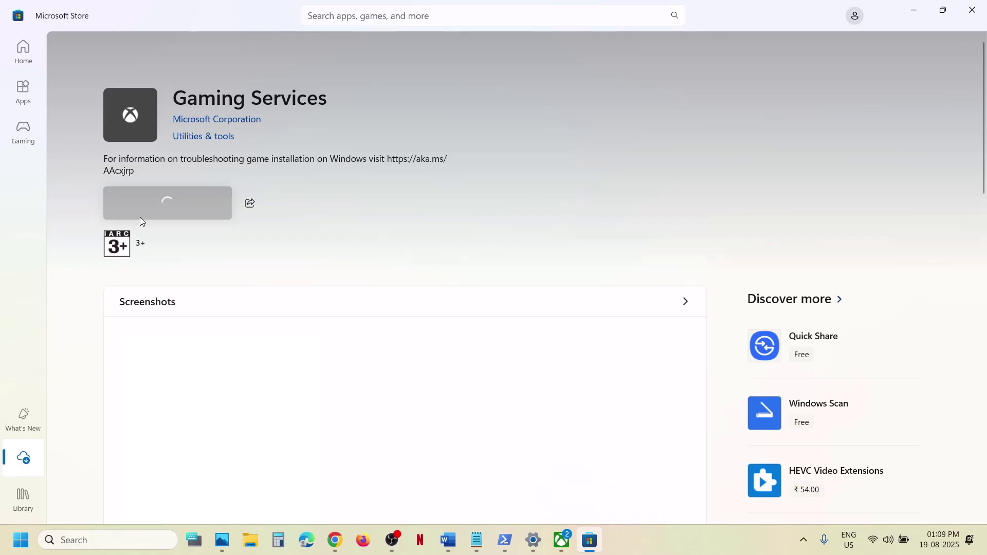
left_click(433, 383)
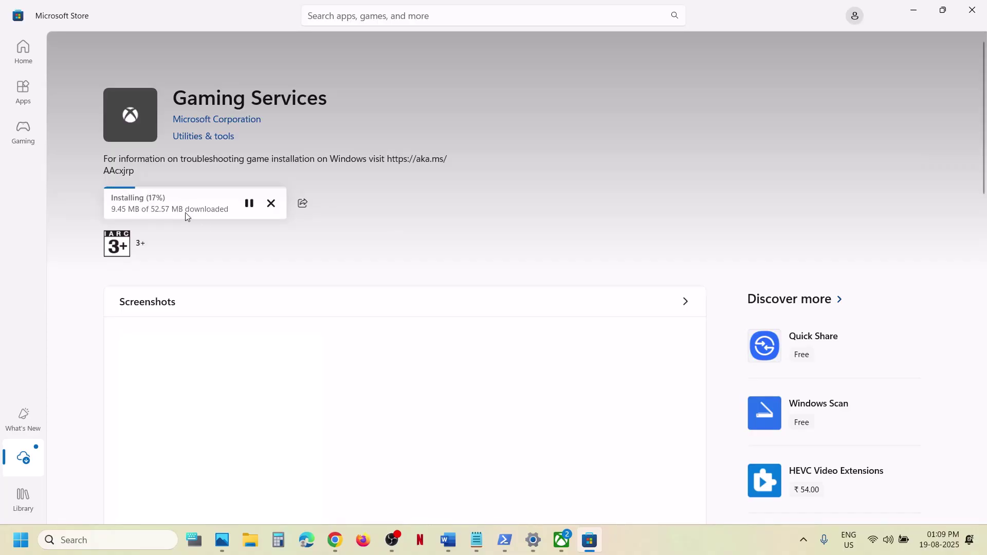
left_click(452, 546)
scroll(332, 320, "down", 3)
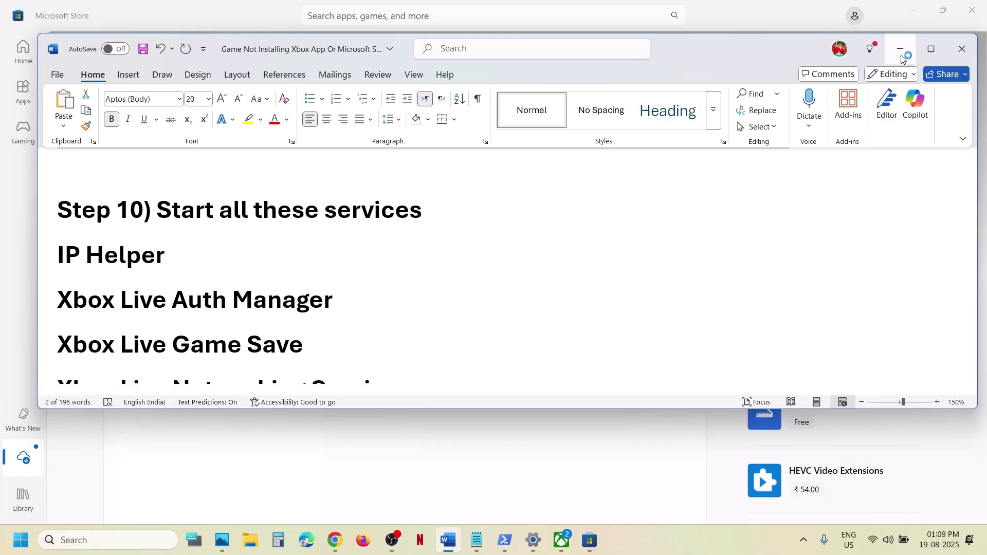
Open Services and set the IP Helper service to Automatic startup.
left_click(931, 50)
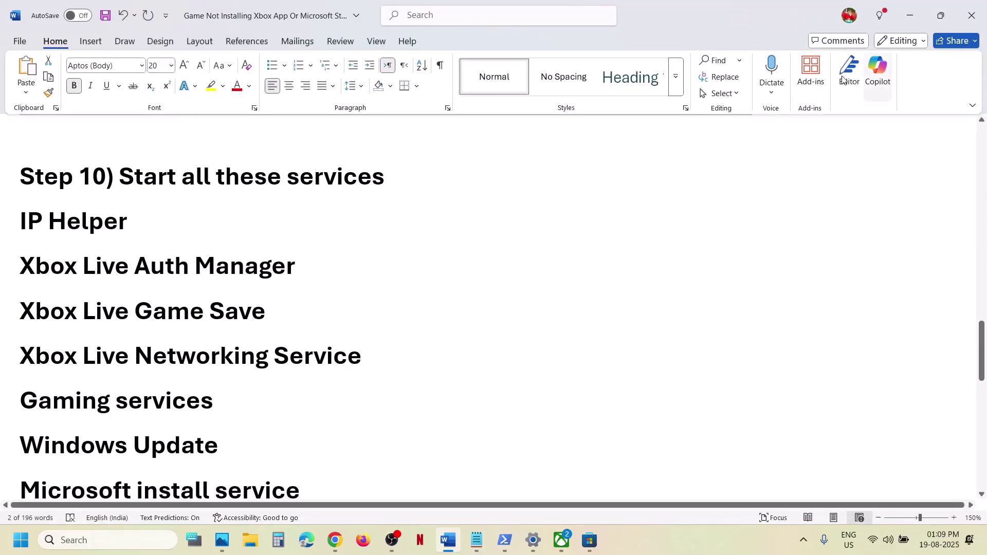
left_click(108, 544)
type("ser")
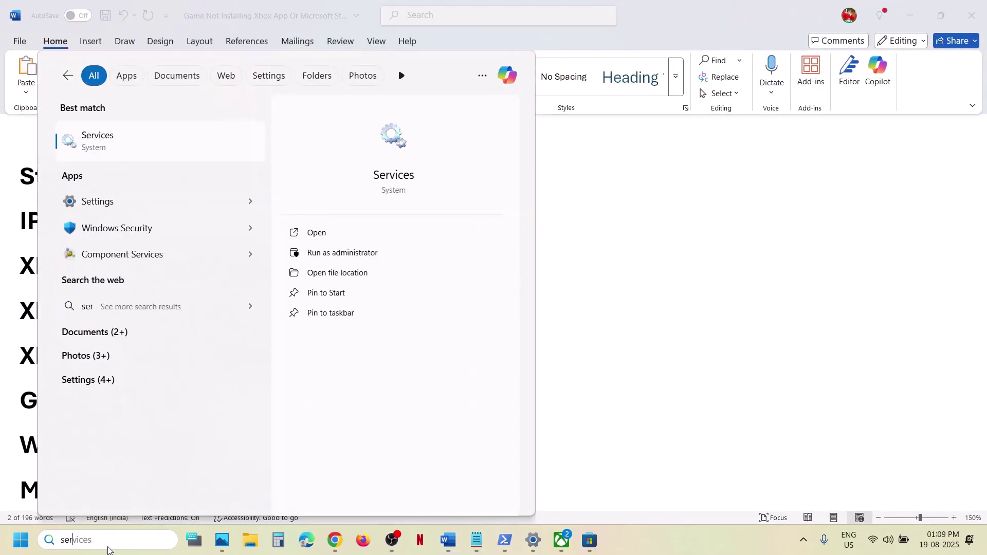
type("vices")
key("Return")
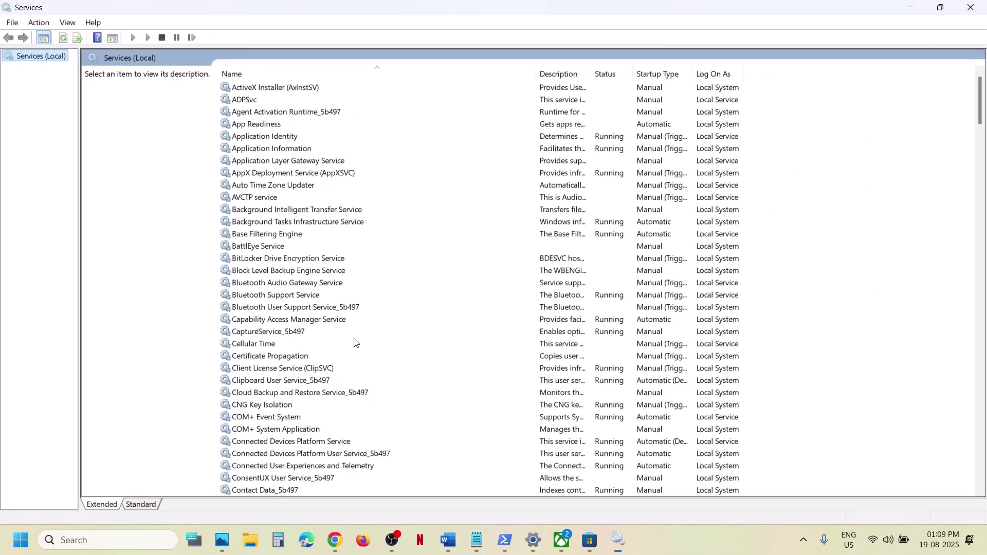
left_click(354, 343)
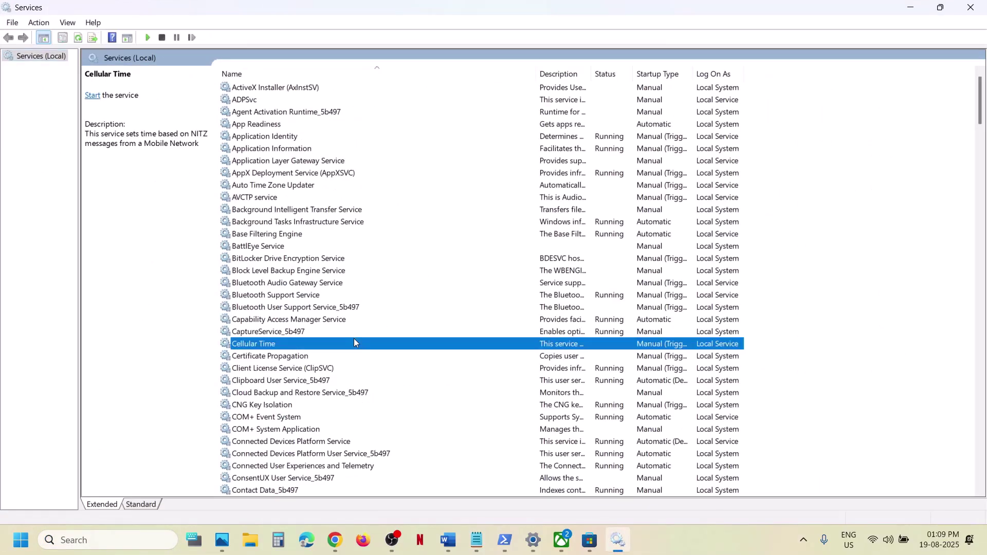
key("i")
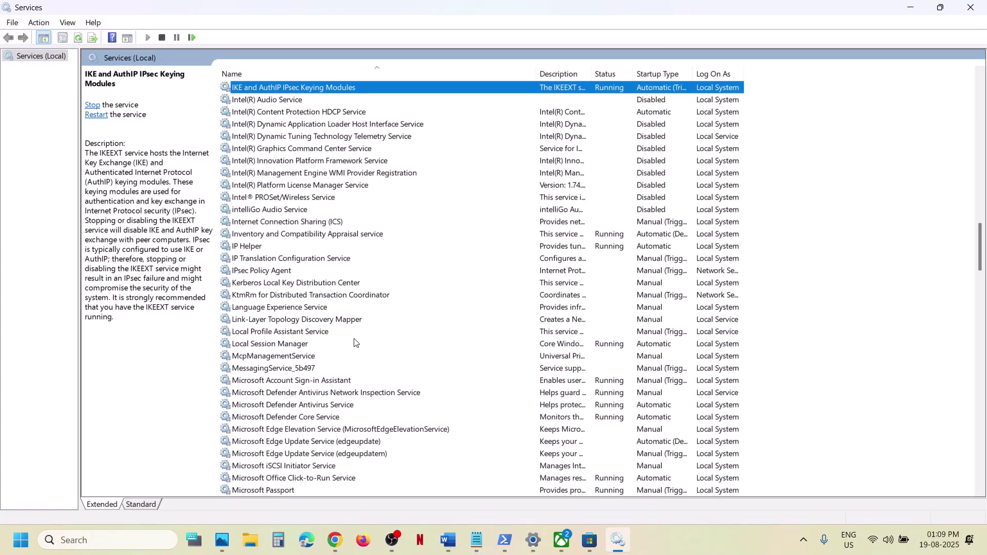
left_click(263, 249)
double_click(275, 249)
left_click(520, 254)
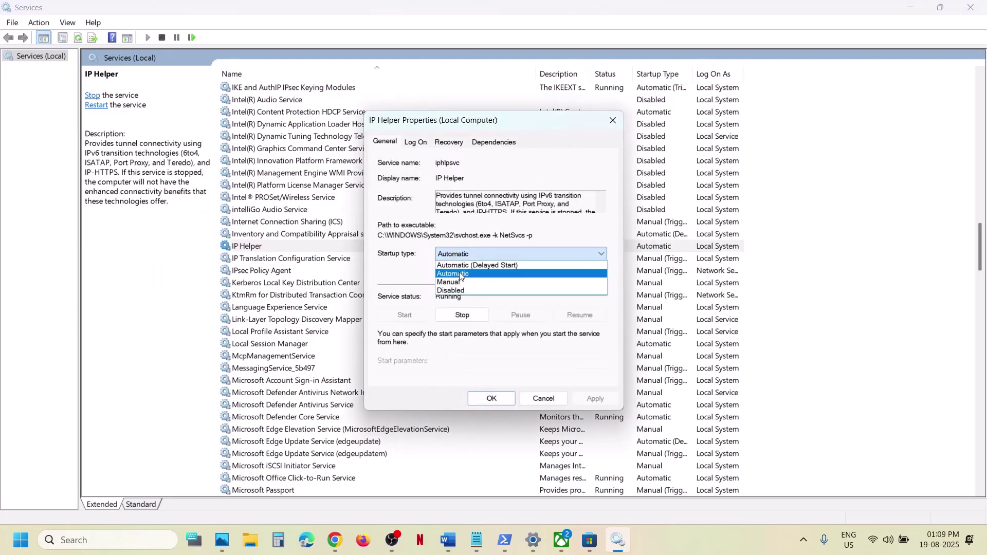
left_click(461, 274)
left_click(596, 399)
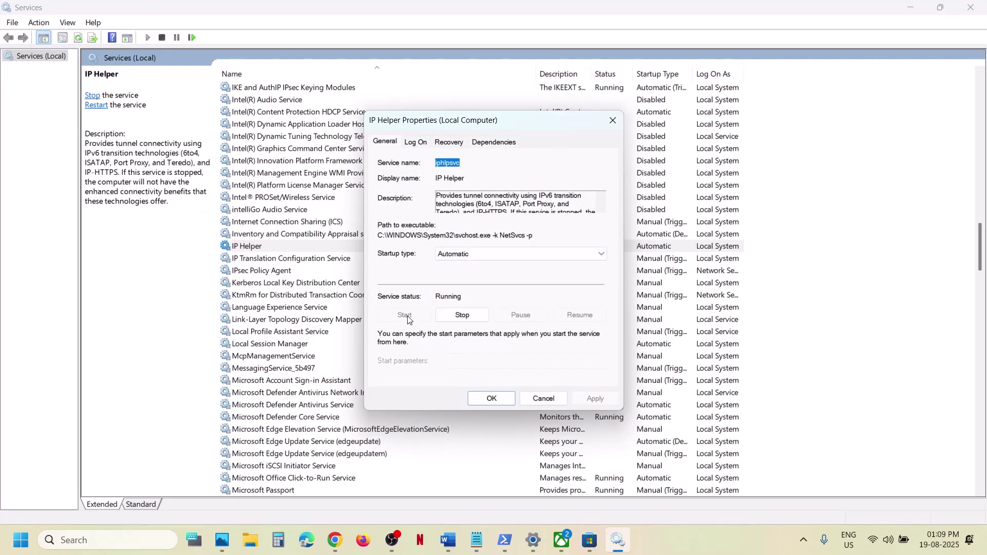
left_click(492, 399)
Set Xbox Accessory Management Service and Xbox Live Auth Manager to Automatic startup.
left_click(388, 393)
key("x")
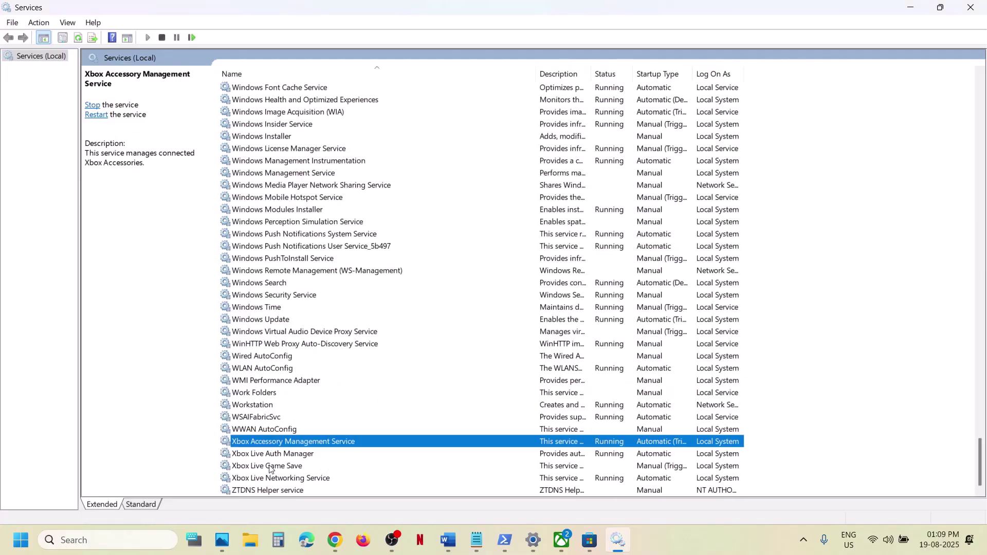
double_click(280, 443)
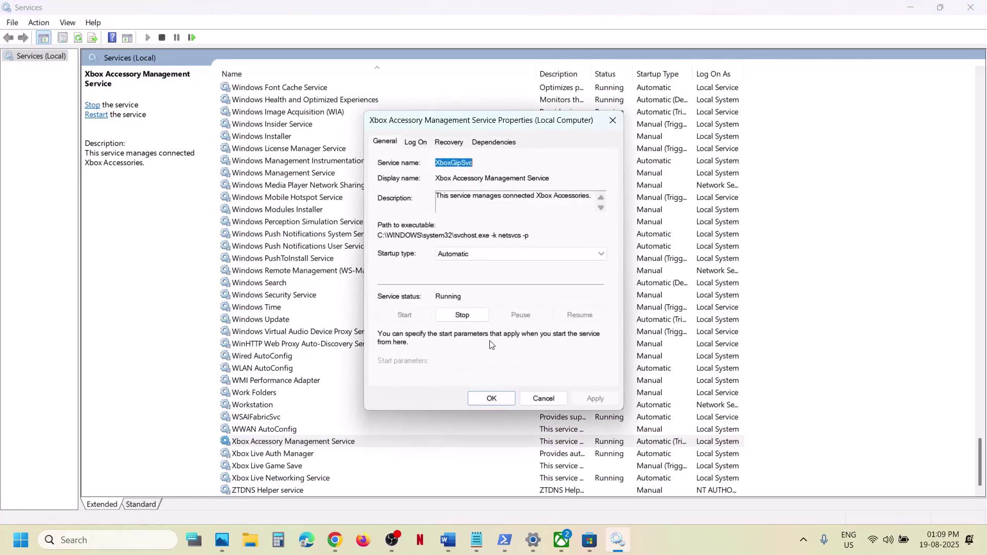
left_click(461, 255)
left_click(460, 274)
left_click(595, 399)
left_click(491, 399)
double_click(297, 454)
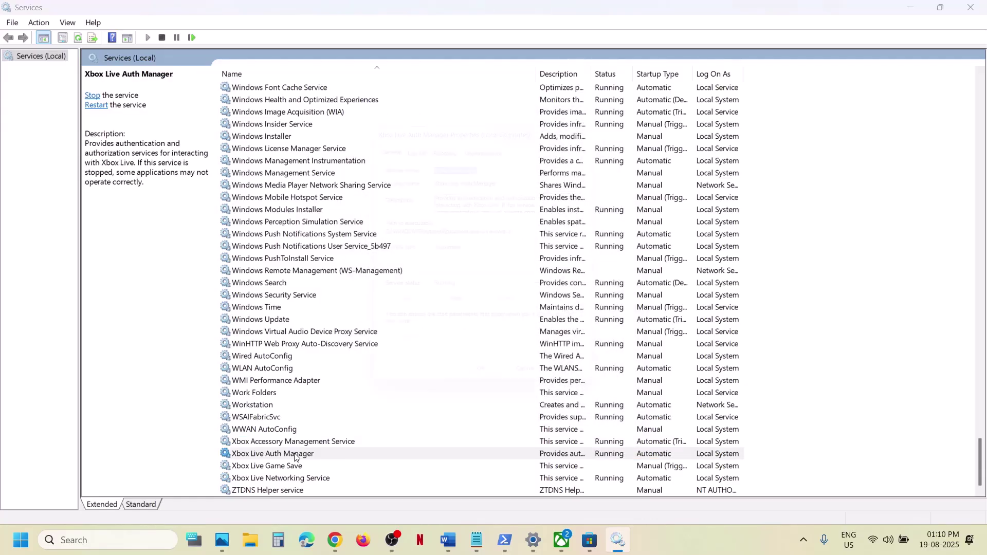
left_click(479, 252)
left_click(459, 274)
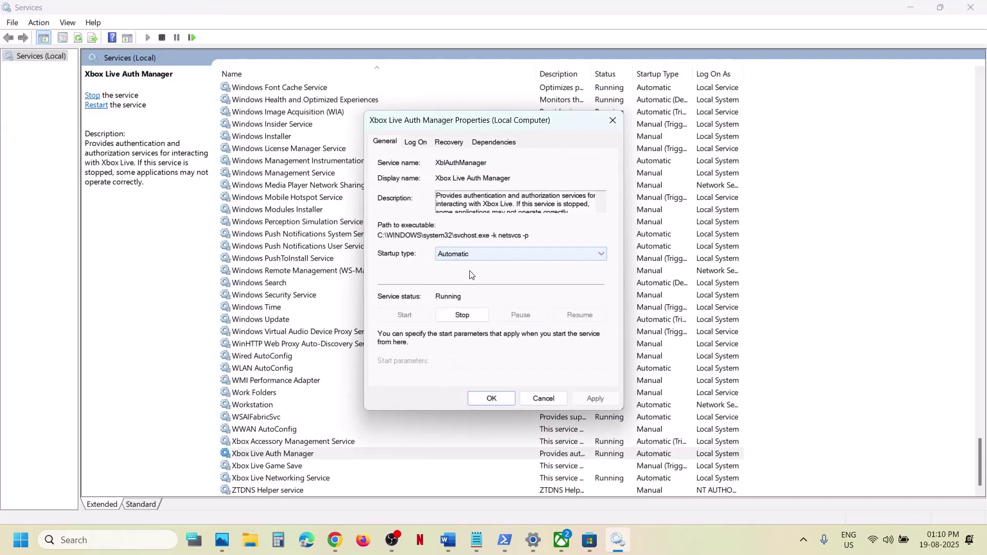
left_click(596, 399)
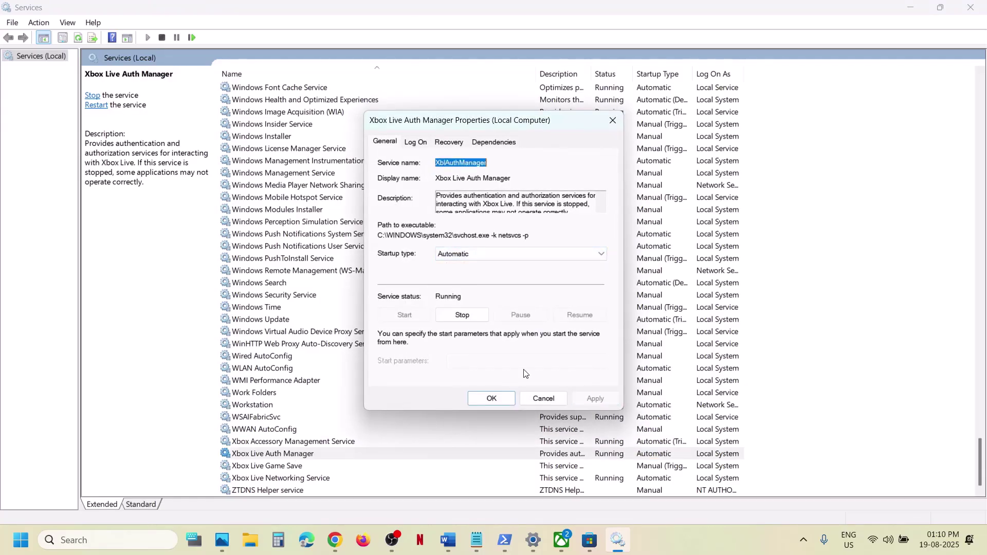
left_click(476, 400)
Set Xbox Live Game Save to Automatic startup and start the service.
double_click(286, 466)
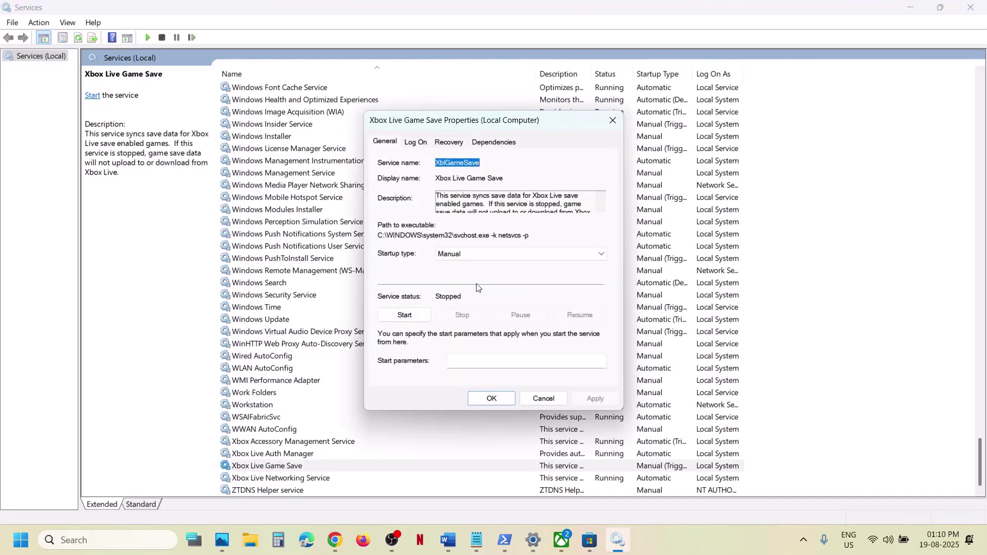
left_click(473, 256)
left_click(470, 274)
left_click(591, 401)
left_click(390, 315)
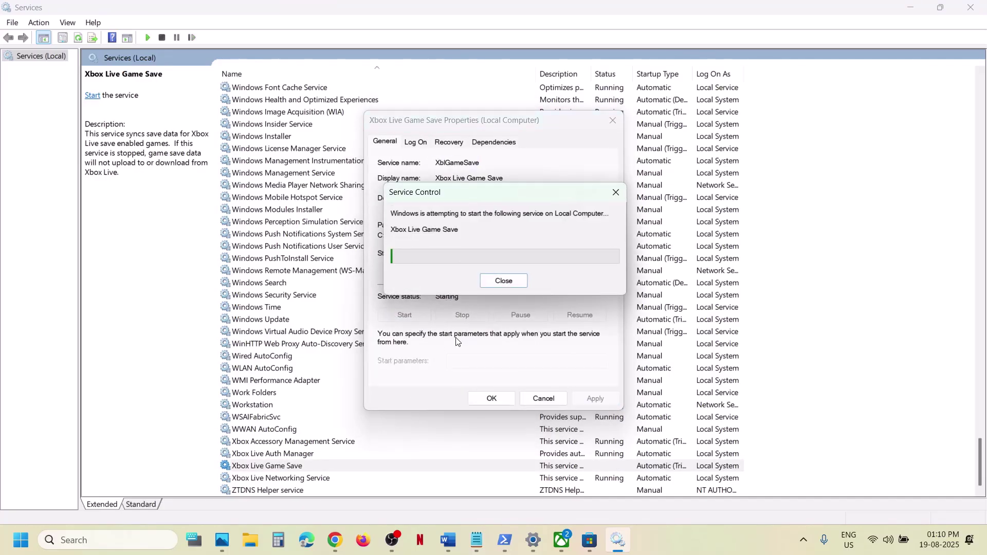
left_click(492, 398)
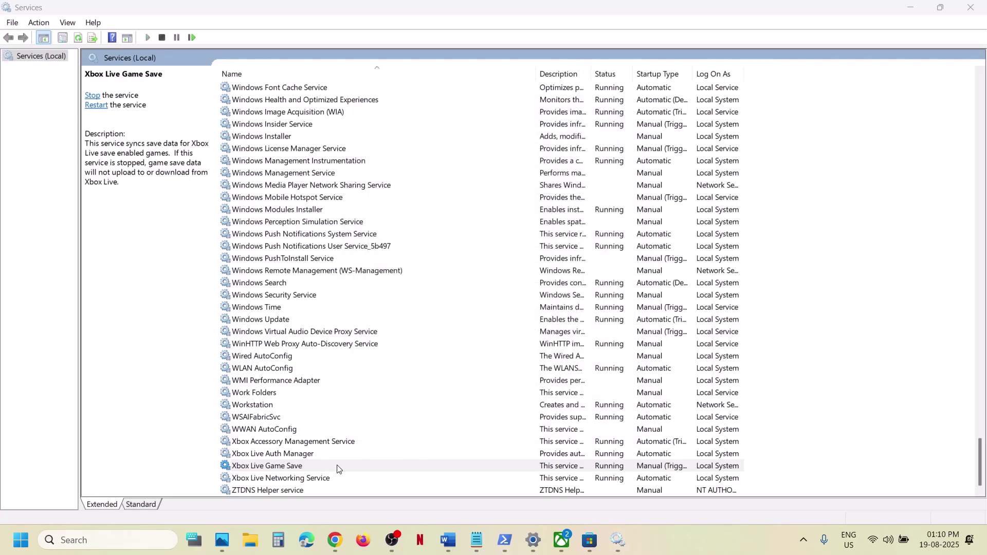
Set Xbox Live Networking Service to Automatic startup.
double_click(302, 481)
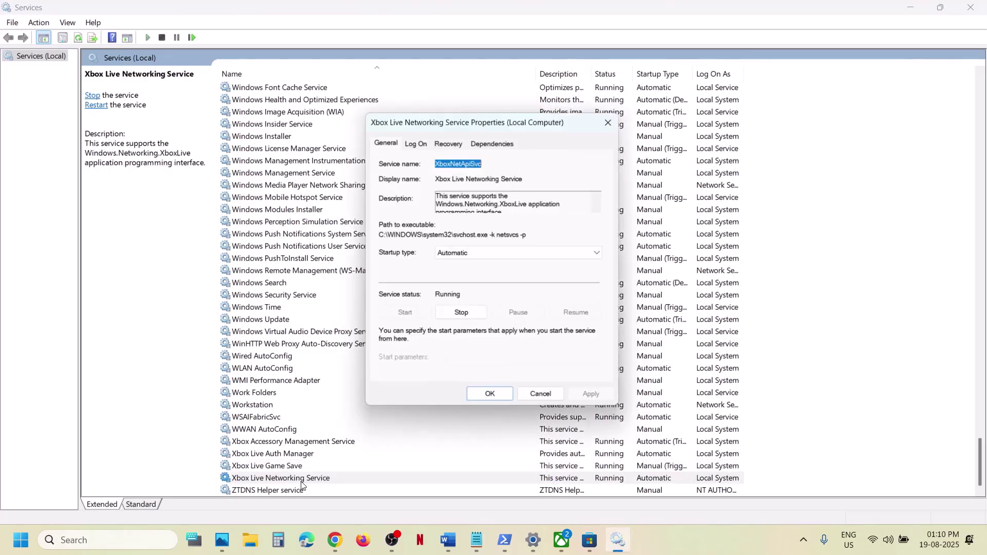
left_click(484, 258)
left_click(473, 274)
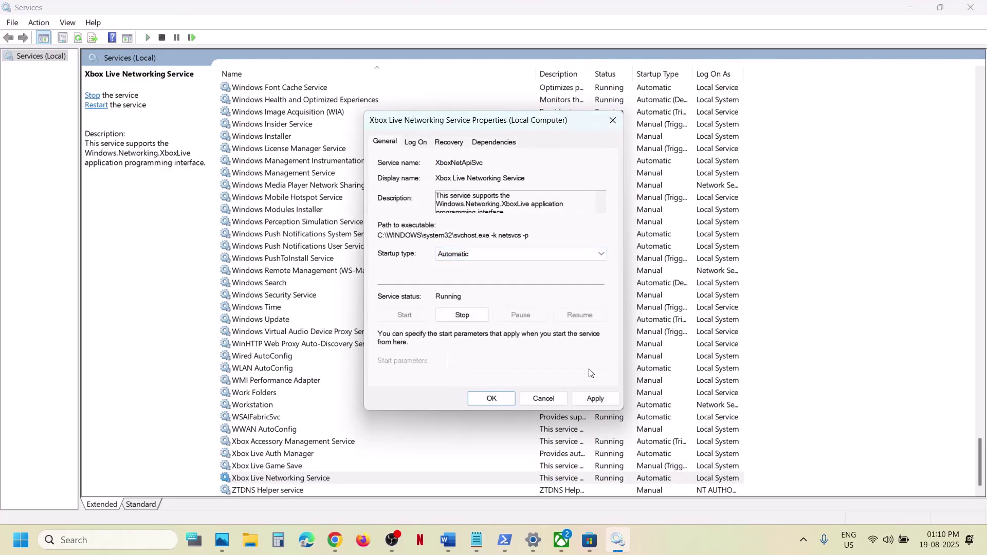
left_click(591, 399)
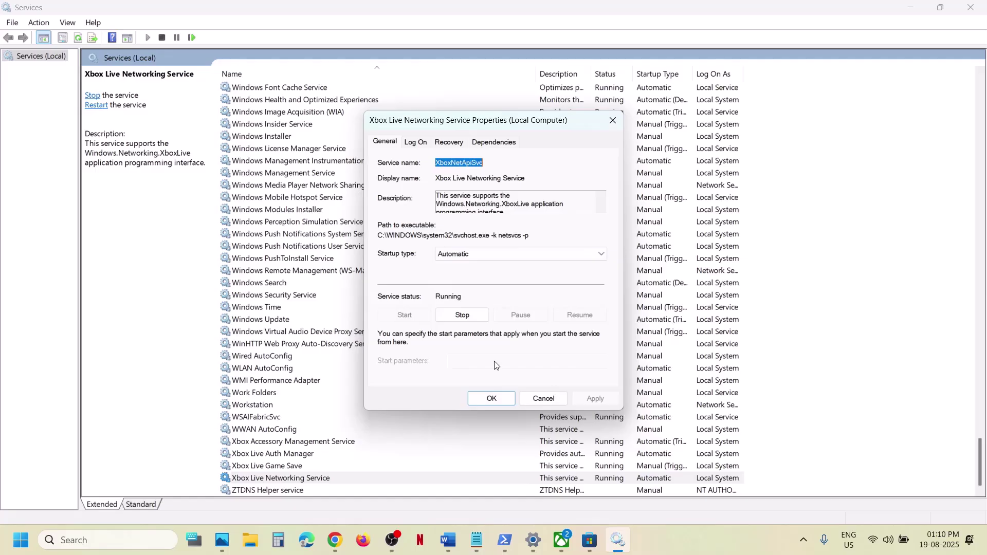
left_click(492, 399)
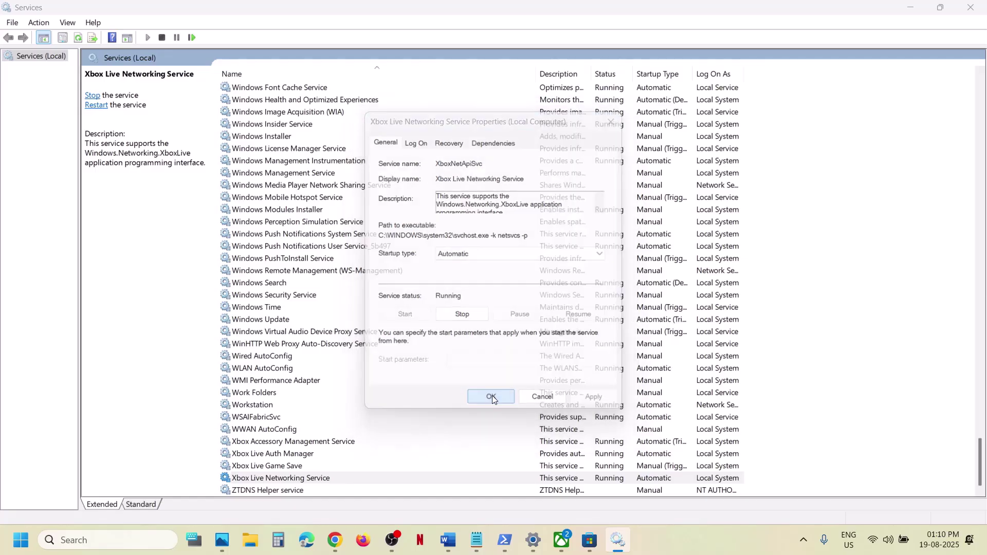
Keep Windows Update on Automatic startup, then move to the G services in the list.
left_click(319, 272)
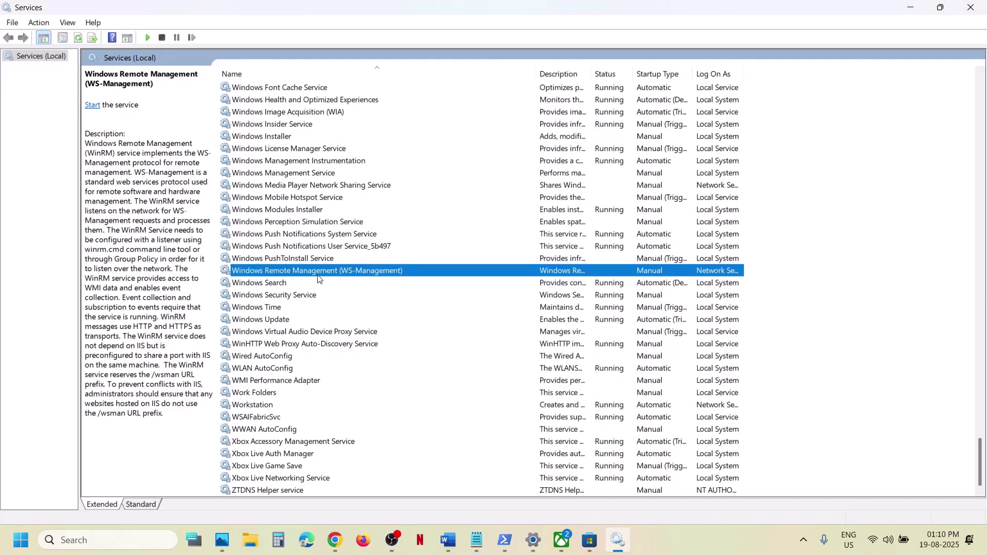
double_click(282, 320)
left_click(480, 254)
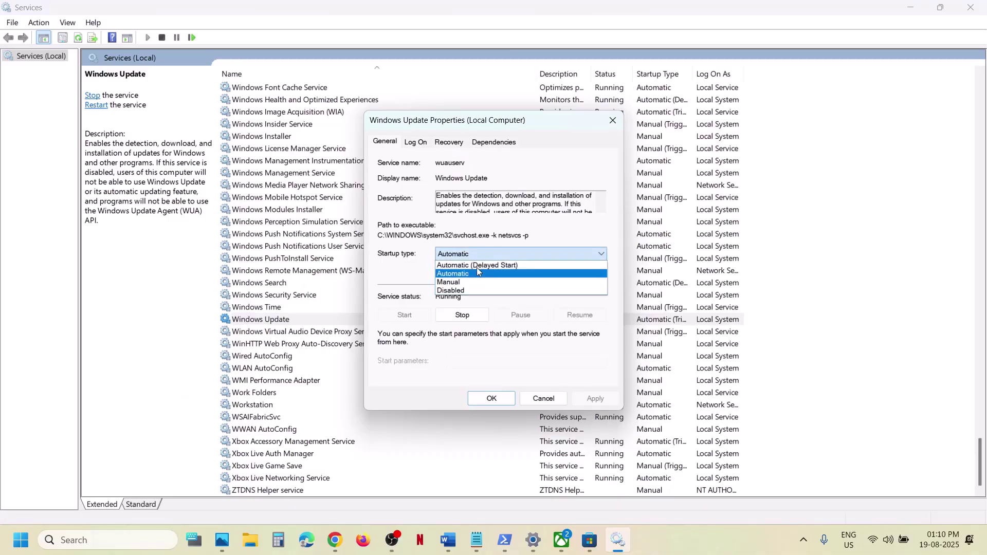
left_click(474, 274)
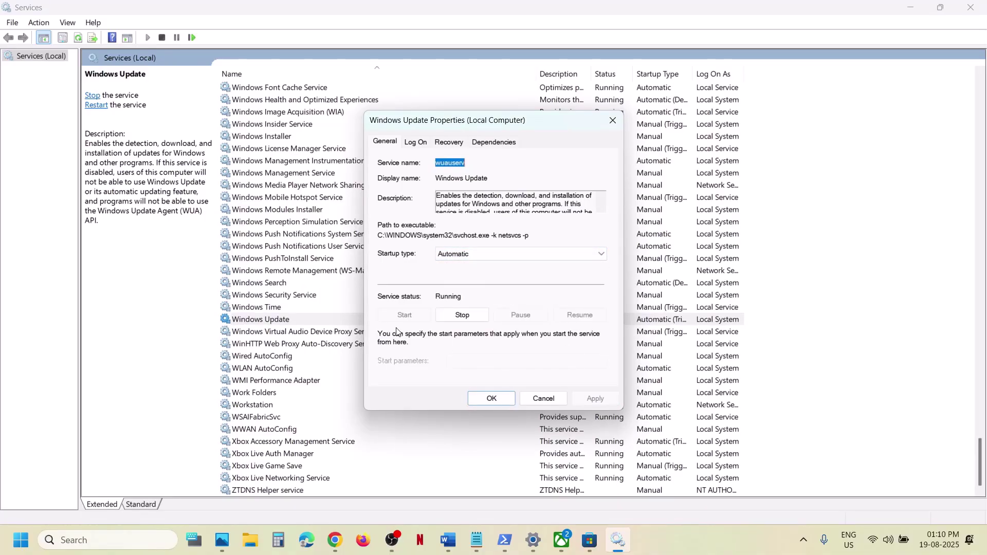
left_click(506, 400)
left_click(308, 272)
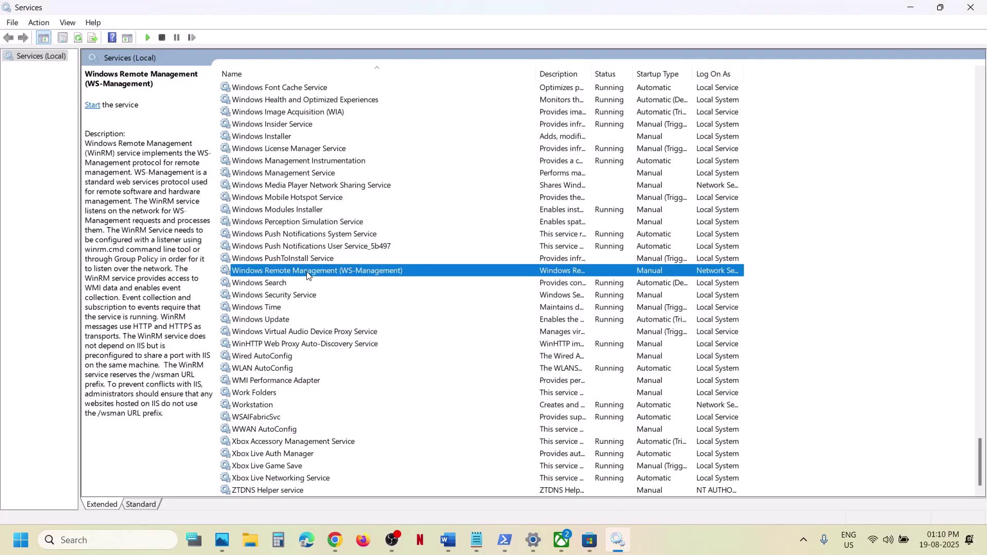
key("g")
scroll(308, 276, "up", 5)
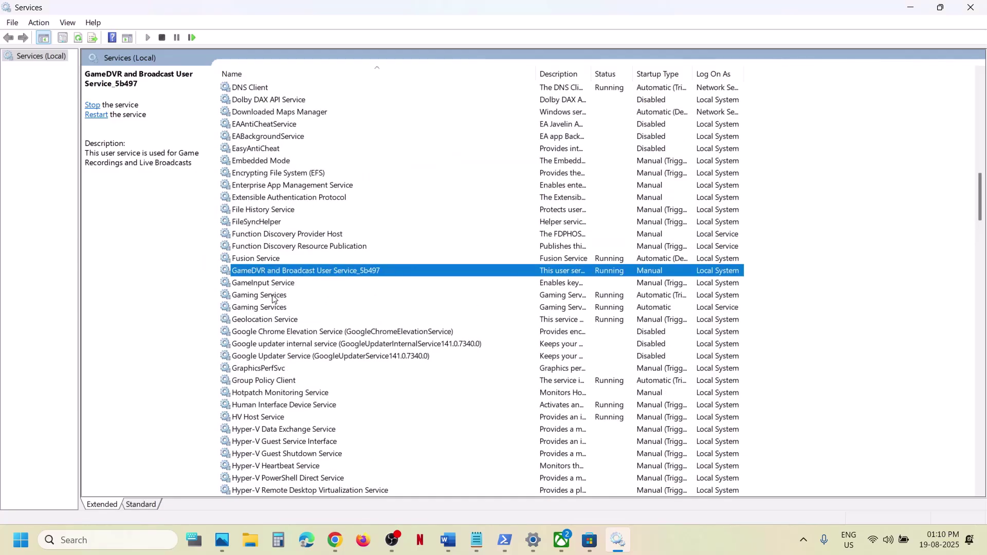
Restart both Gaming Services entries.
left_click(274, 297)
right_click(443, 299)
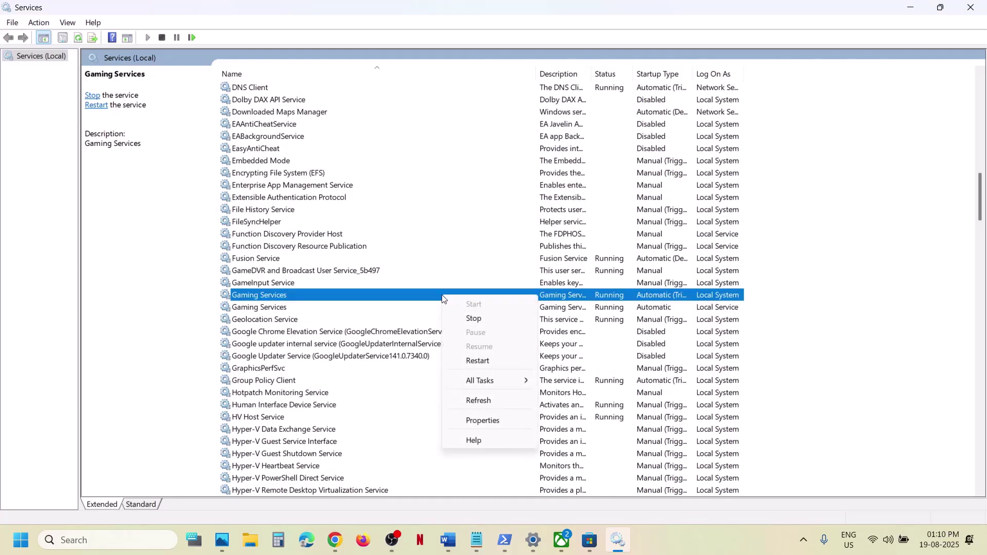
left_click(485, 366)
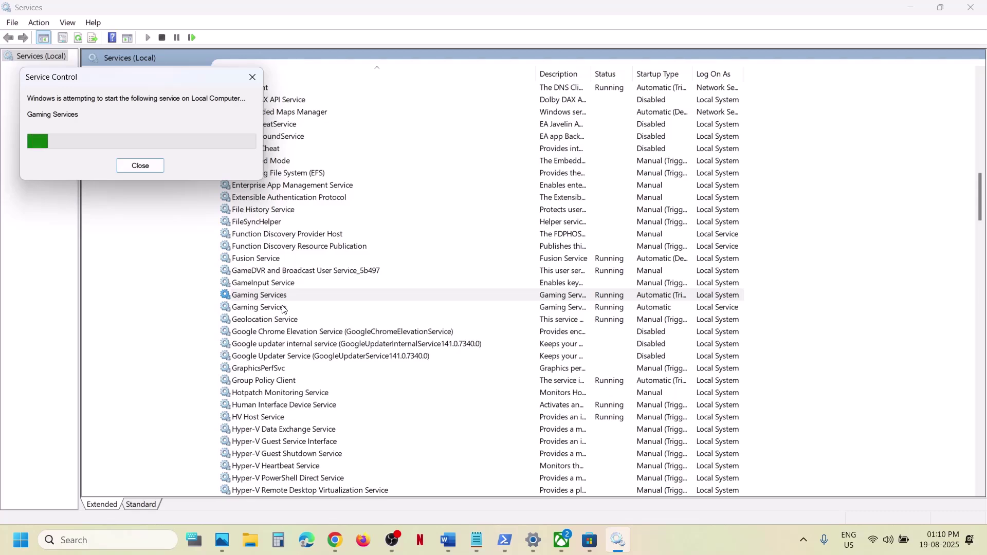
left_click(283, 307)
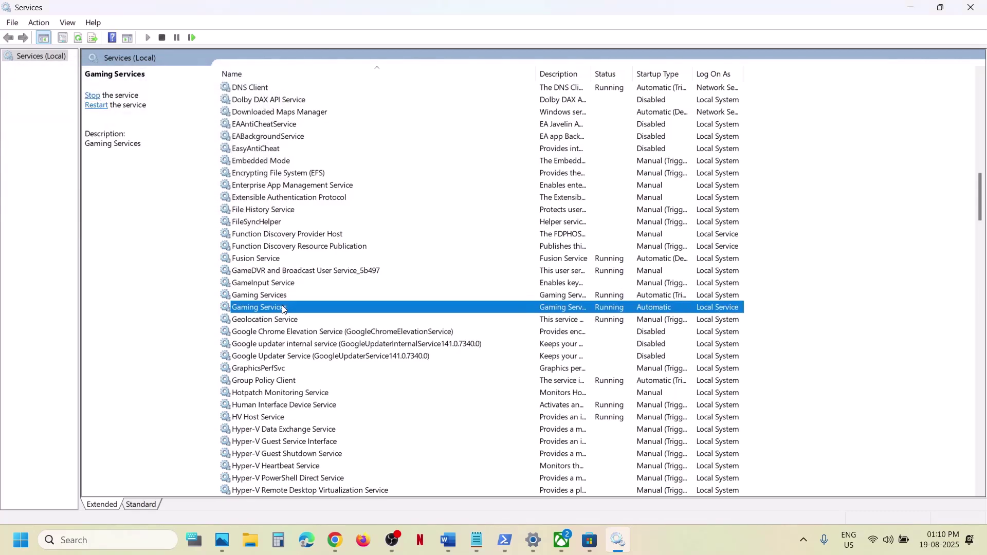
right_click(284, 308)
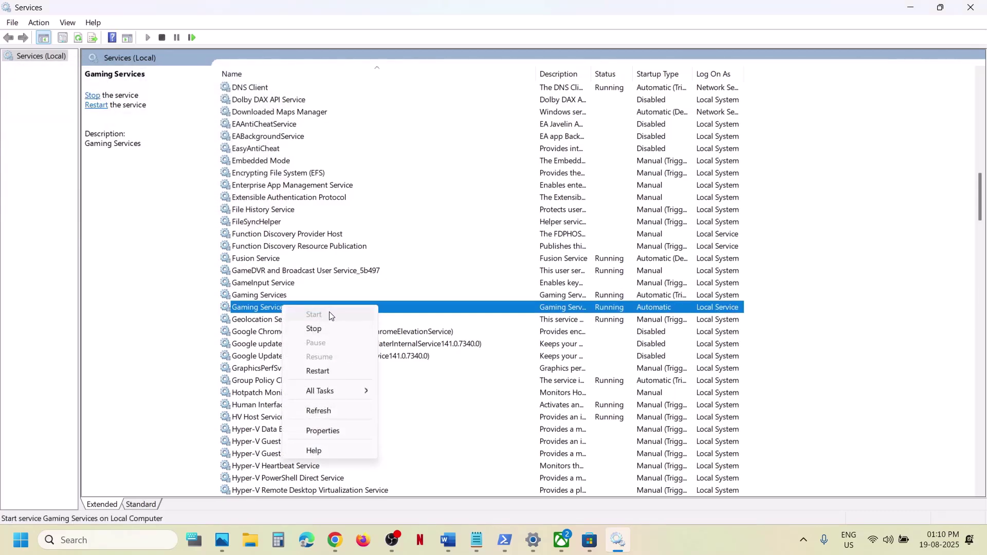
left_click(332, 376)
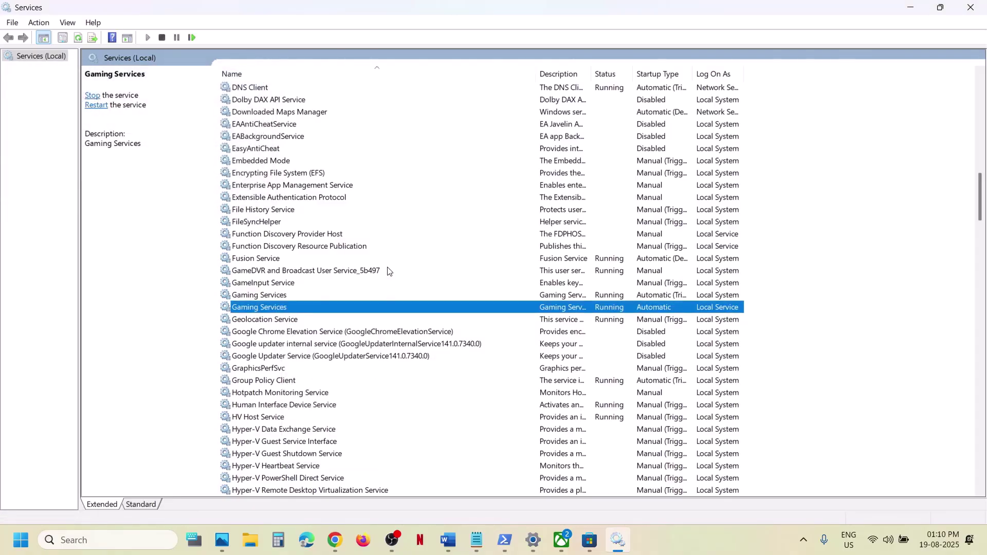
Set Microsoft Store Install Service to Automatic startup and apply it.
left_click(328, 258)
key("m")
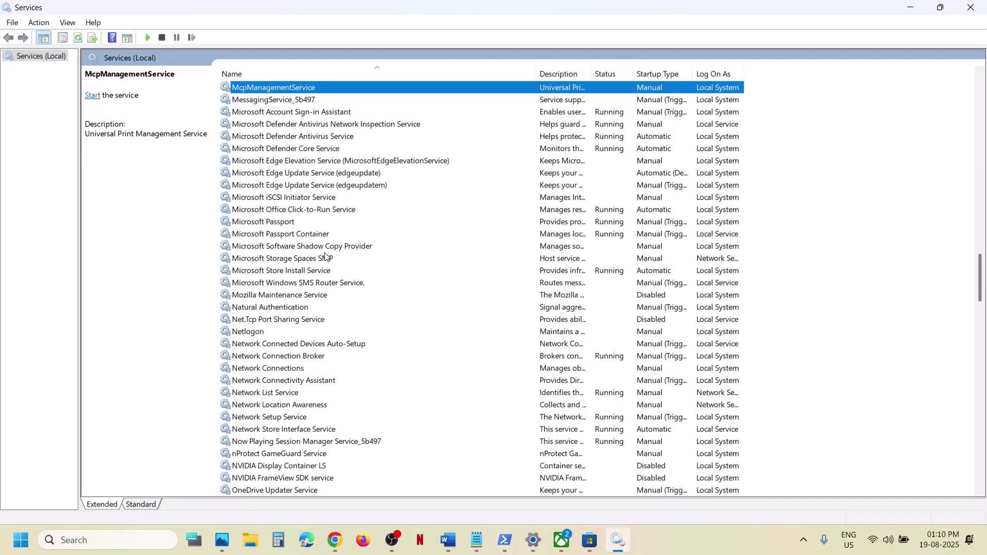
scroll(326, 256, "down", 1)
double_click(315, 237)
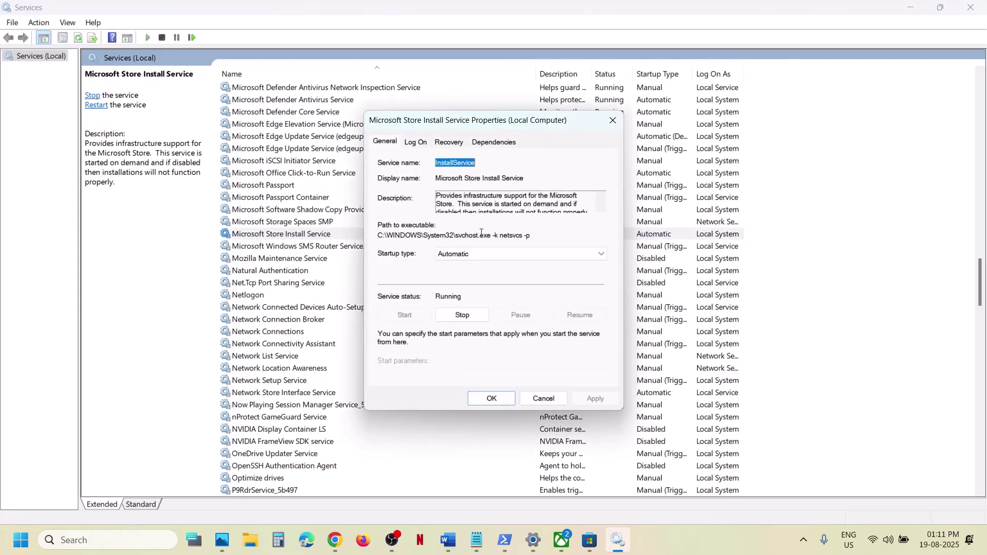
left_click(474, 251)
left_click(474, 274)
left_click(591, 398)
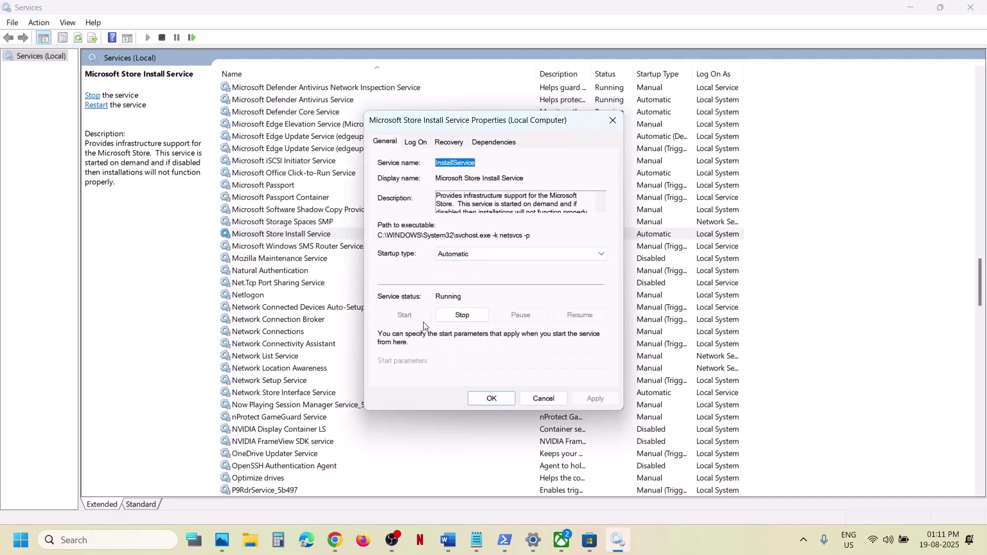
left_click(486, 399)
left_click(448, 539)
Run a Windows Update check for updates in Settings.
scroll(371, 365, "down", 3)
scroll(370, 364, "down", 2)
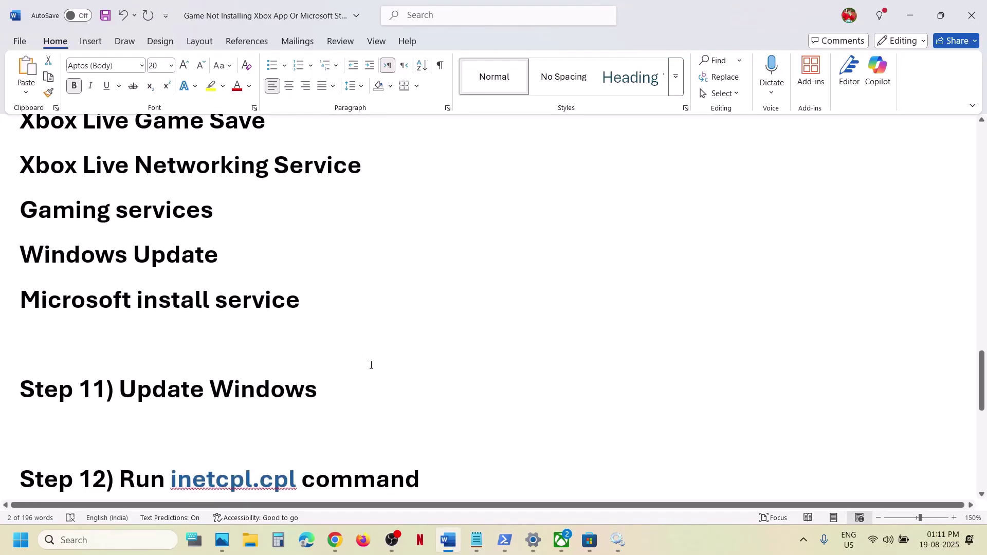
key("alt+Tab")
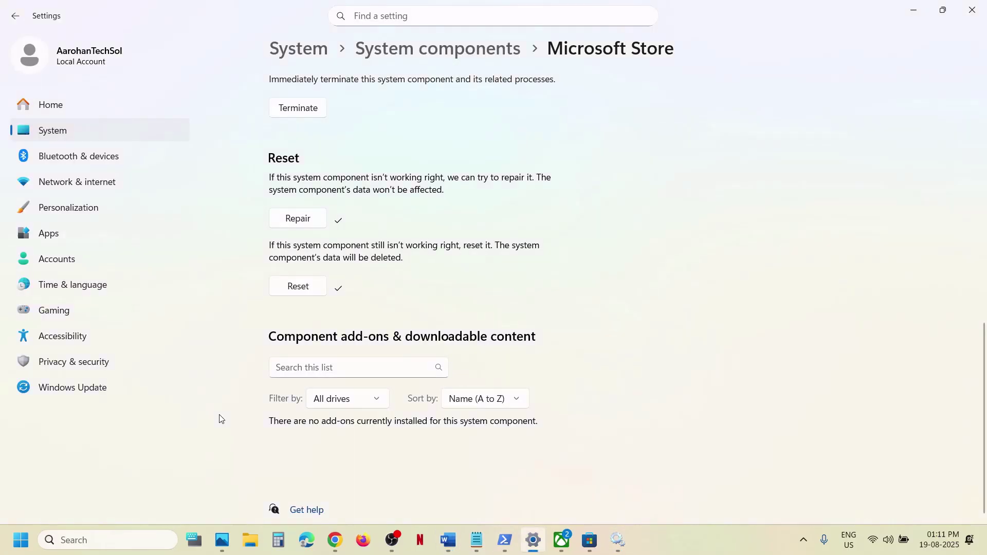
left_click(112, 393)
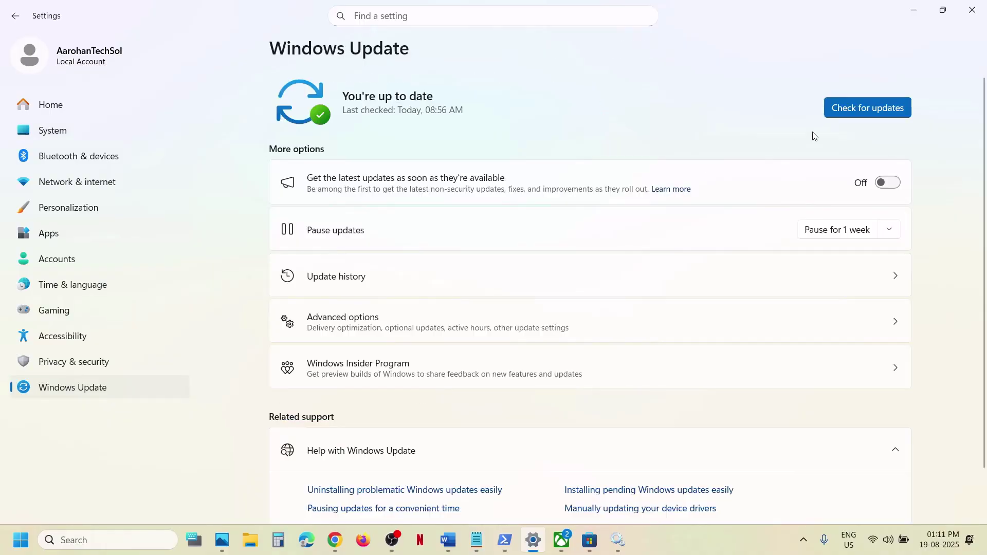
left_click(858, 108)
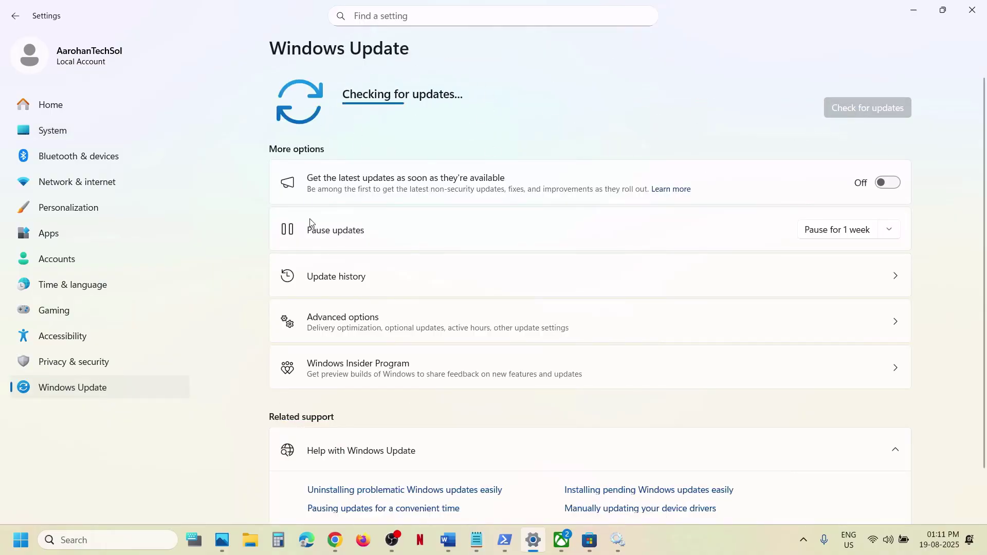
Show the Start menu's power options, then return to the troubleshooting document.
left_click(22, 546)
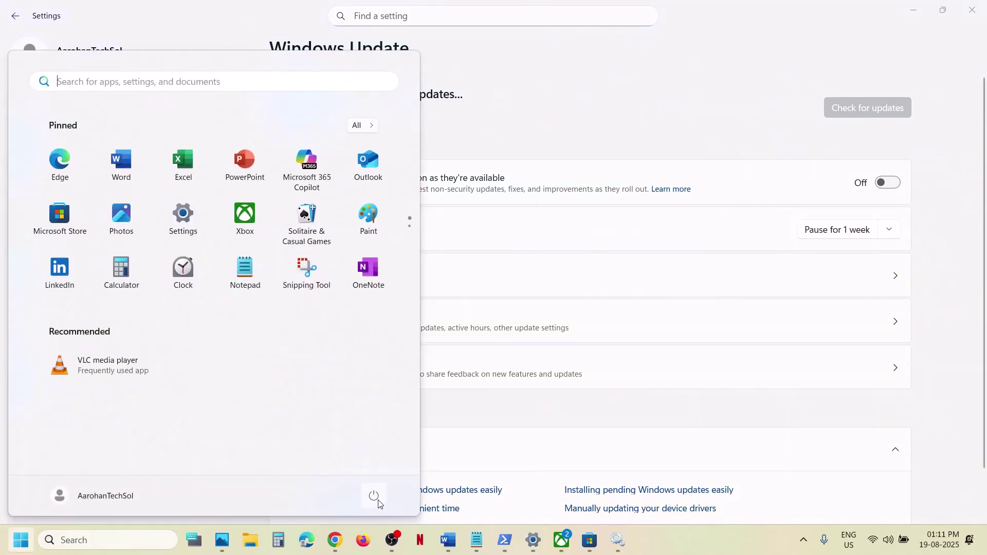
left_click(373, 495)
left_click(456, 548)
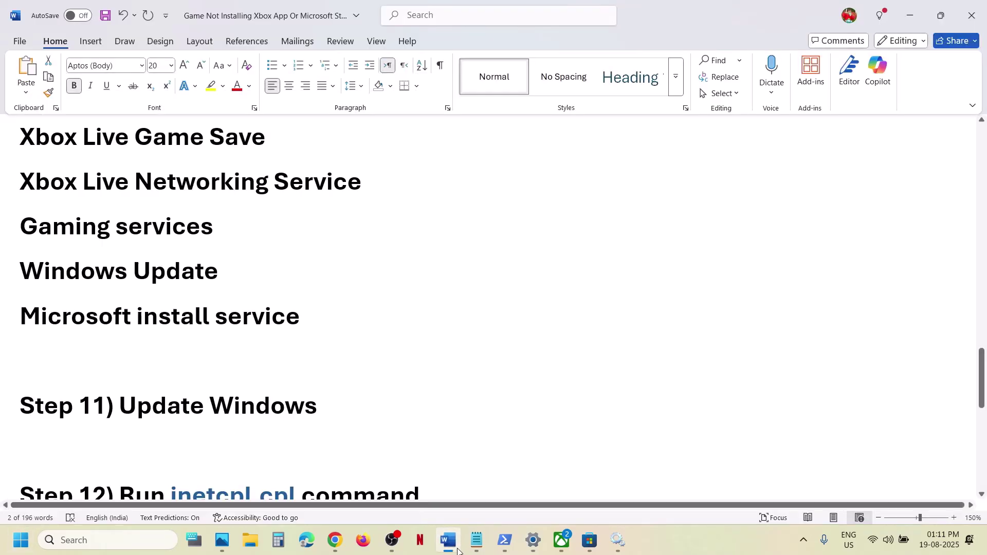
scroll(373, 287, "down", 3)
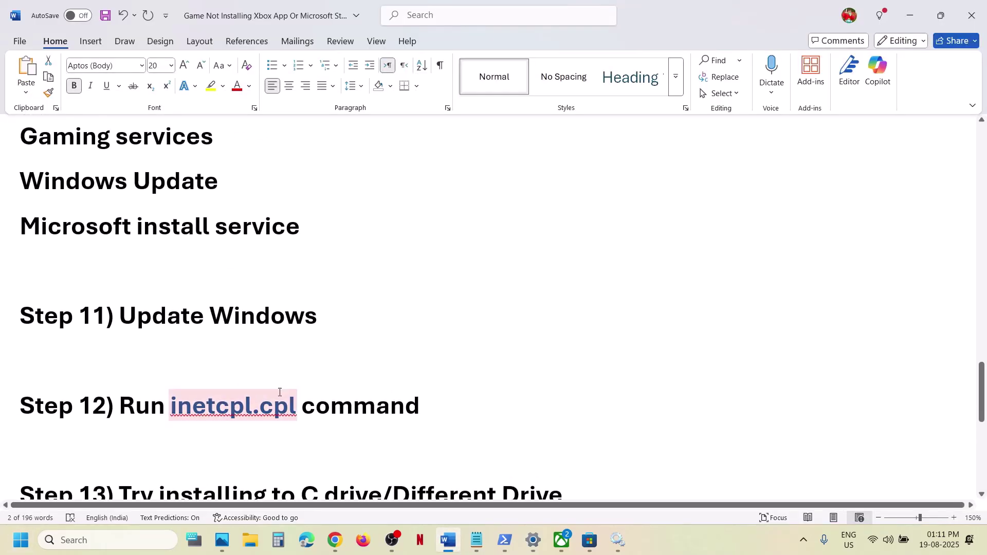
left_click_drag(258, 402, 171, 412)
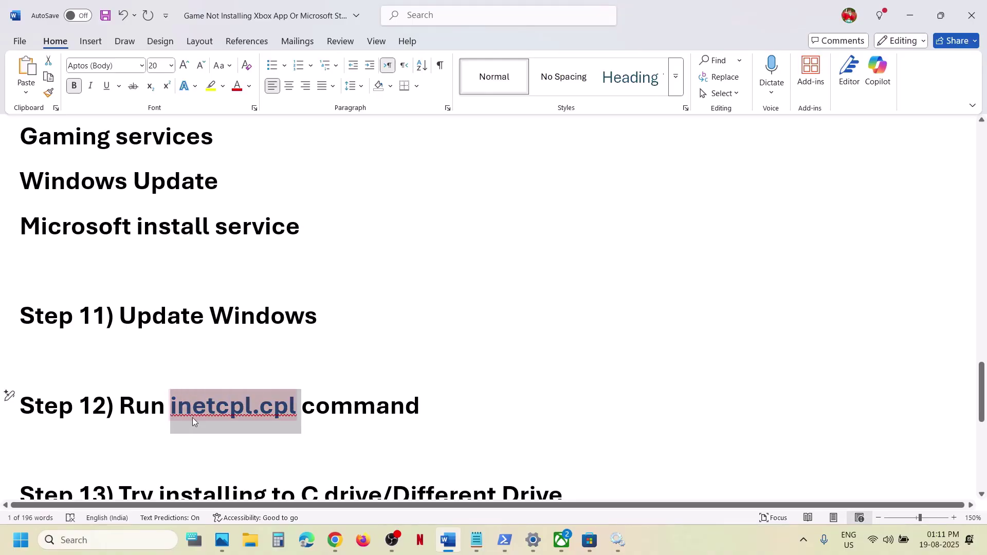
key("ctrl+c")
left_click(132, 541)
key("ctrl+v")
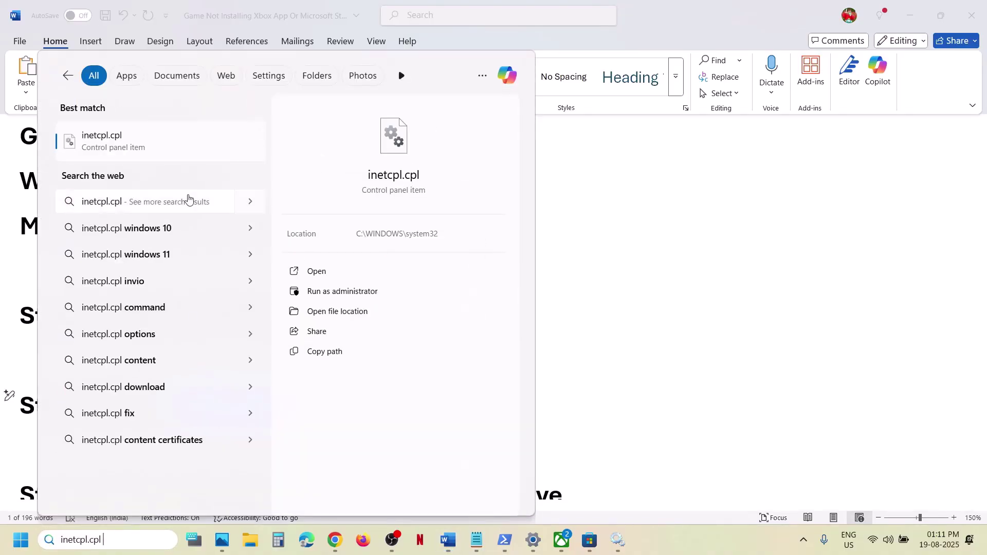
left_click(144, 150)
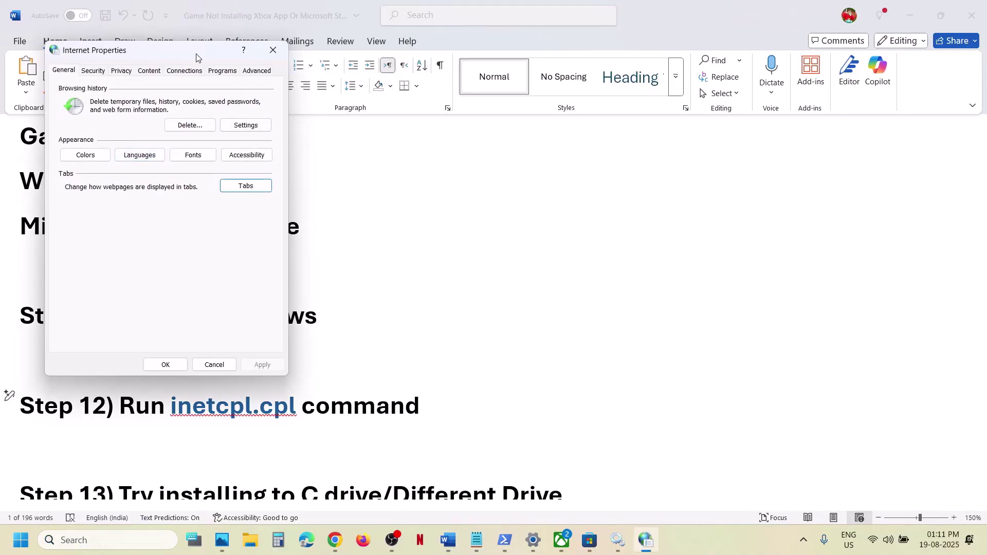
left_click_drag(190, 53, 442, 137)
left_click(508, 154)
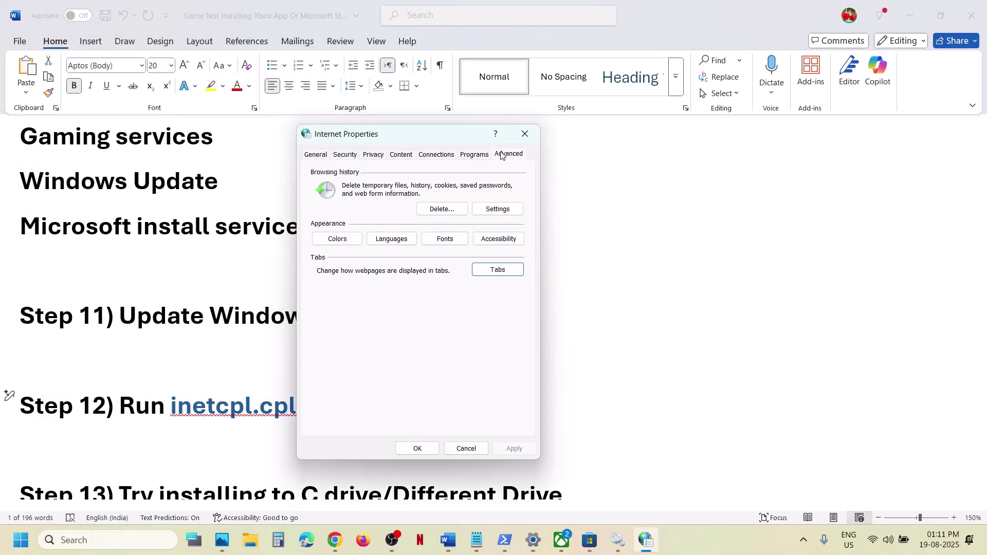
scroll(407, 269, "down", 10)
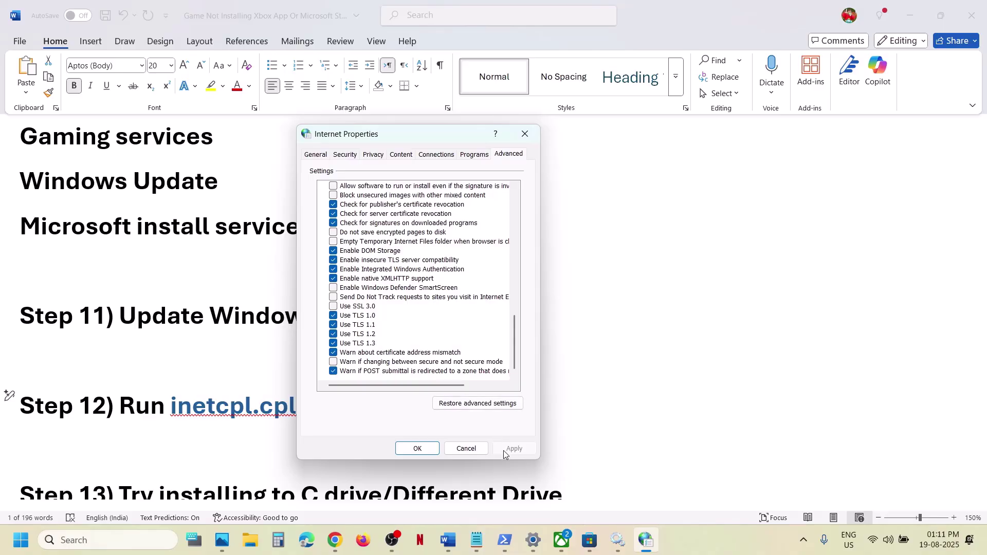
left_click(415, 449)
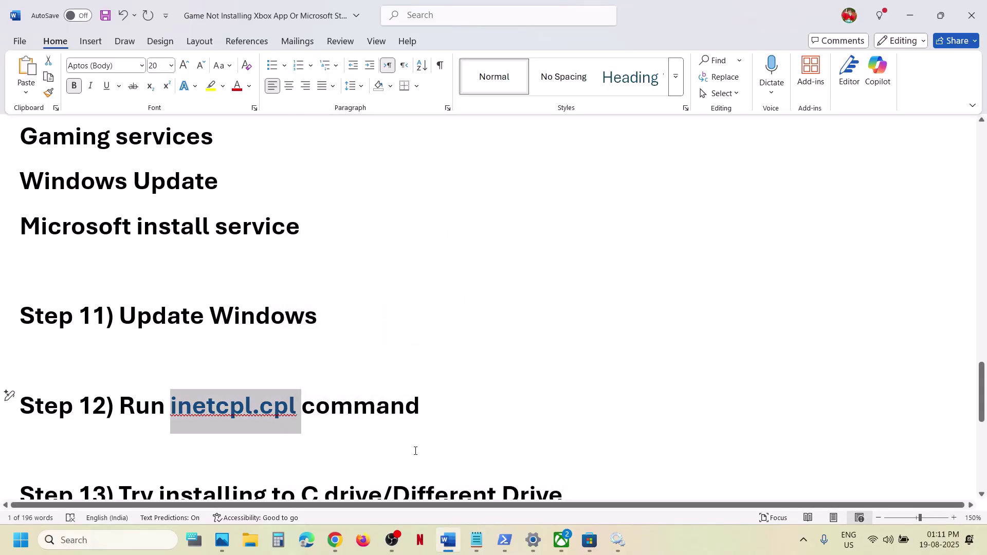
scroll(415, 450, "down", 2)
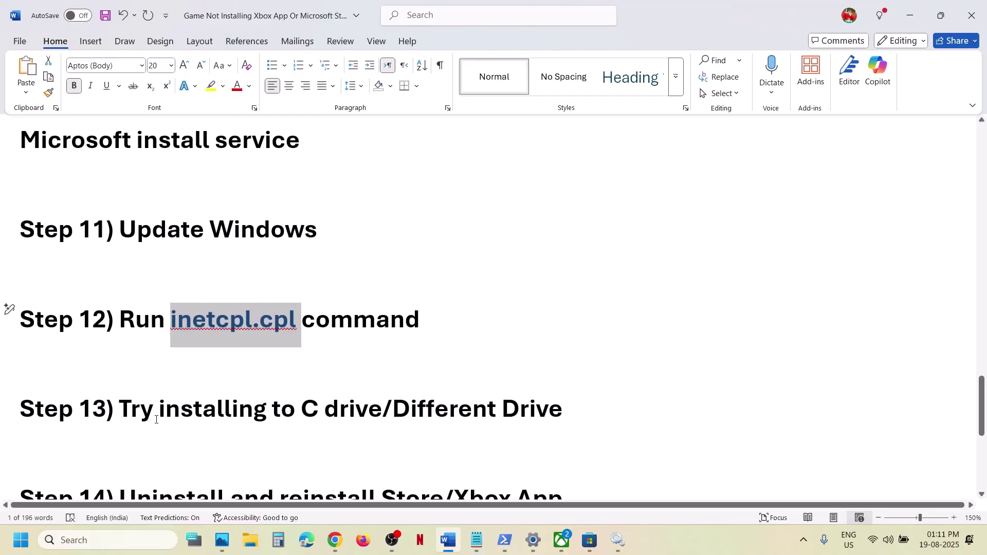
left_click_drag(155, 418, 519, 414)
Open the Xbox app and install its required update.
left_click(520, 412)
left_click(561, 539)
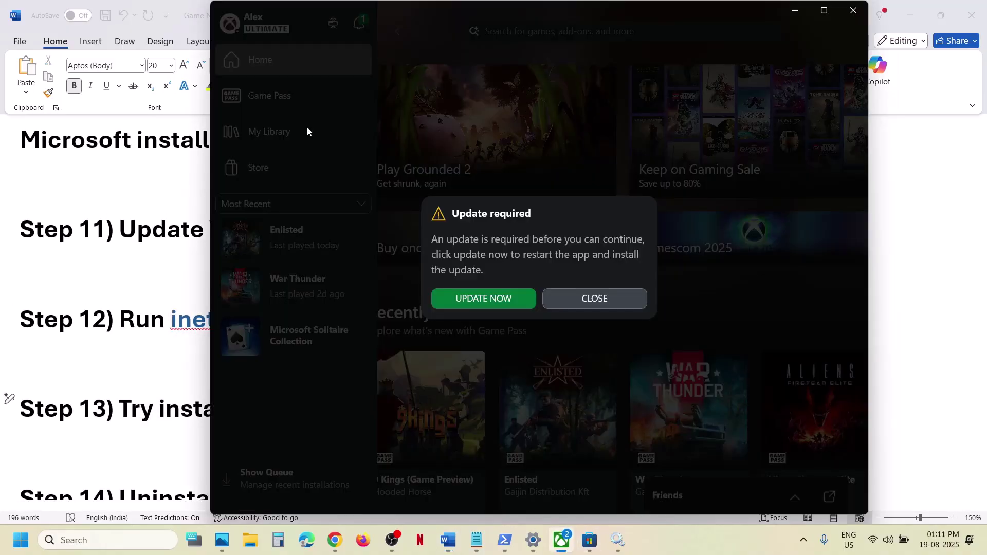
left_click(507, 297)
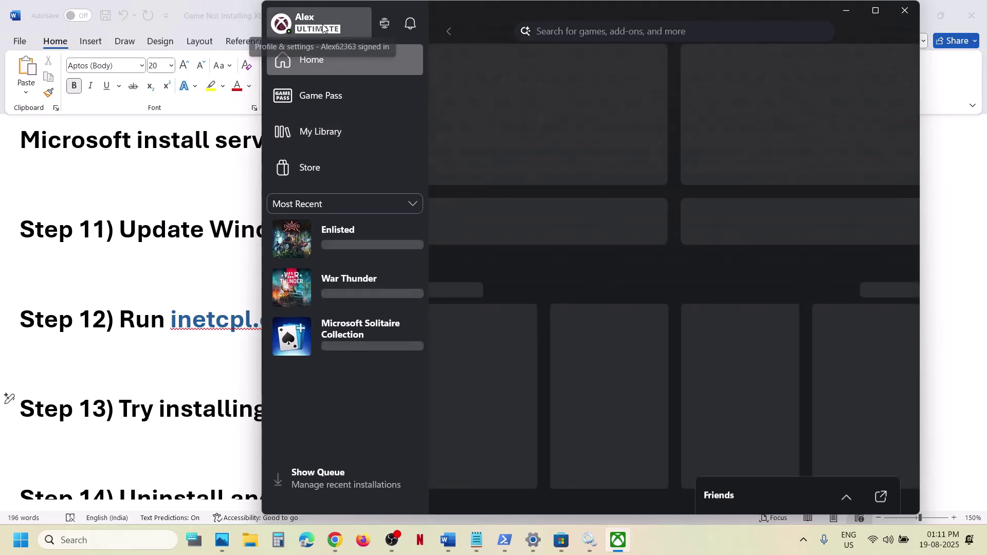
Confirm in Xbox Install Options that games install to C: under C:\XboxGames.
left_click(318, 34)
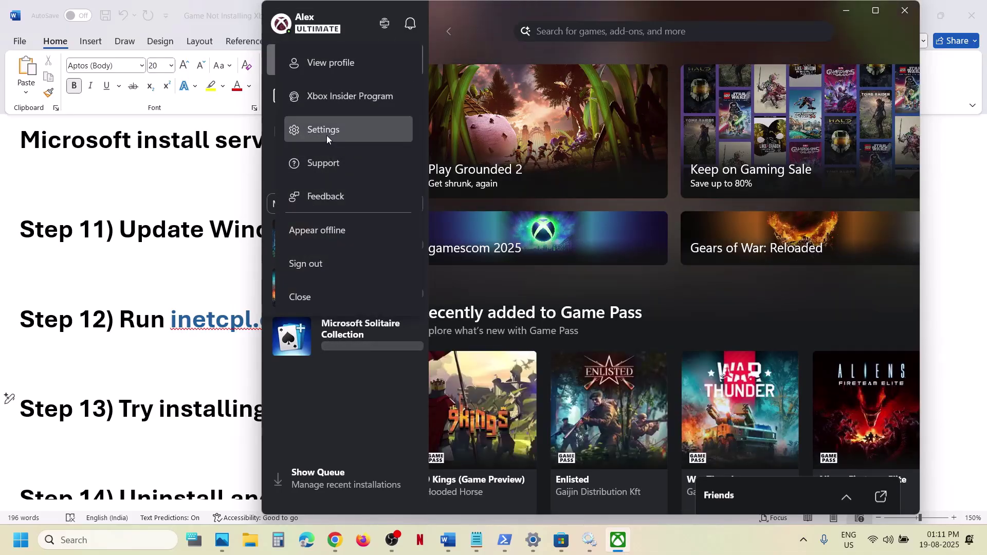
left_click(326, 135)
left_click(391, 168)
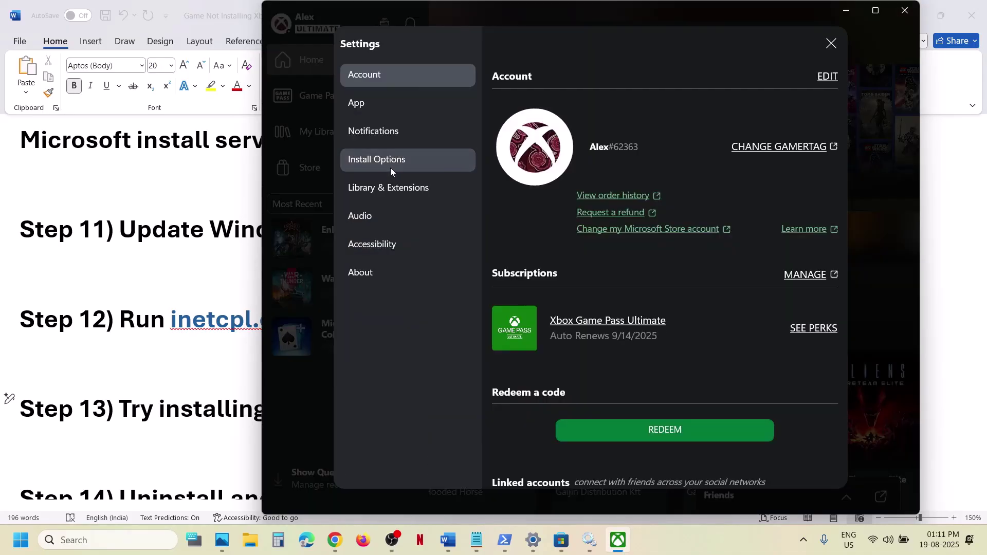
left_click(831, 137)
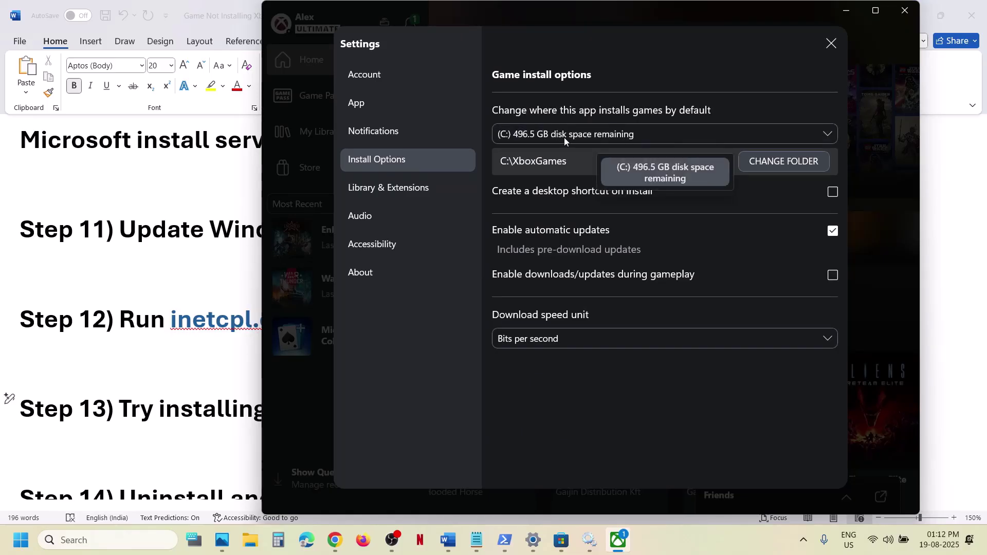
left_click(828, 135)
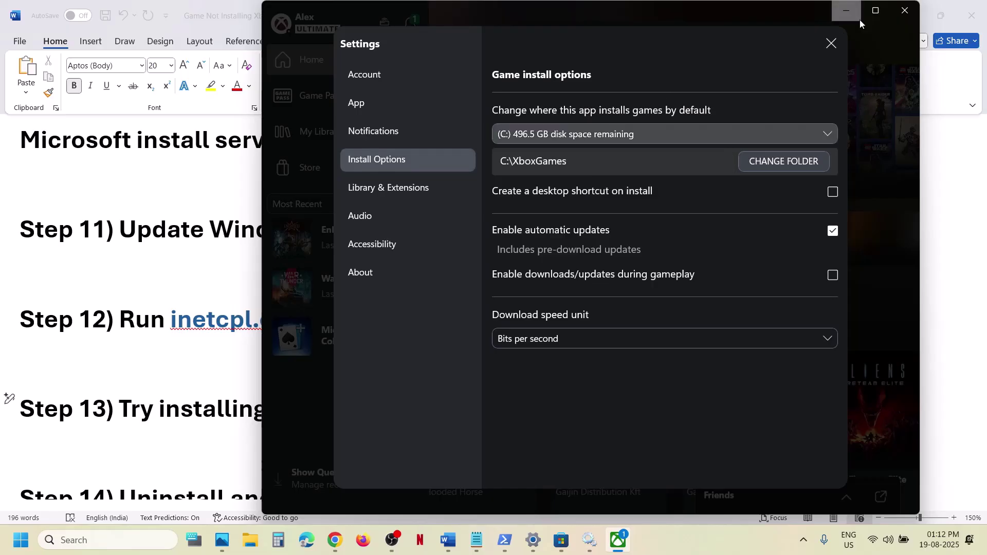
left_click(831, 44)
left_click(846, 10)
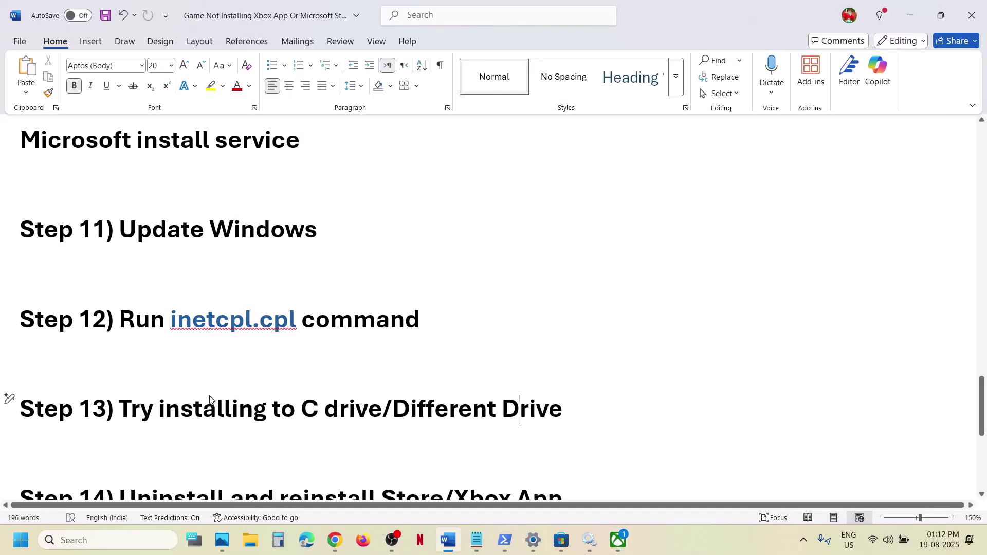
scroll(211, 401, "down", 3)
scroll(210, 396, "down", 2)
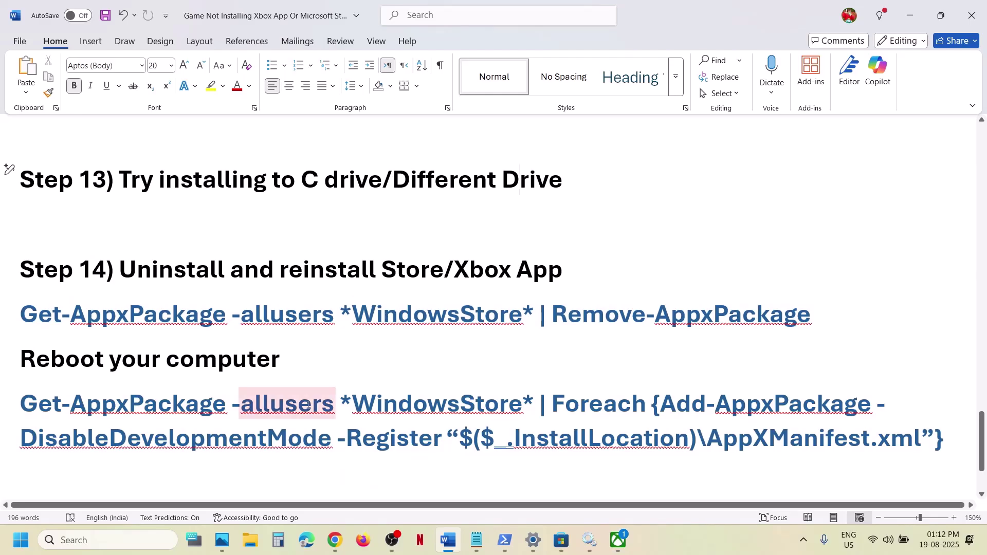
Uninstall the Xbox app from the Start menu search results, then start a Microsoft Store search.
left_click(112, 541)
type("xbox")
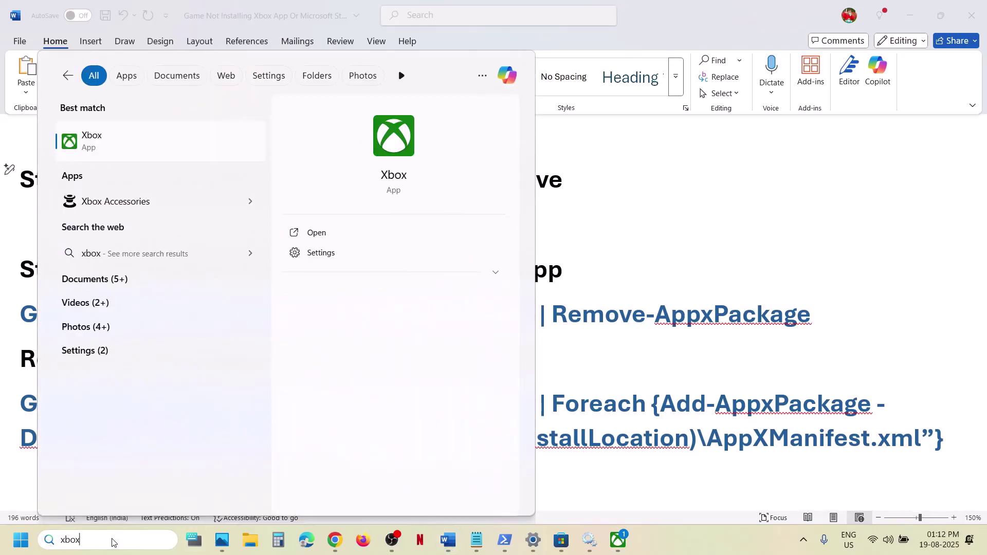
right_click(114, 139)
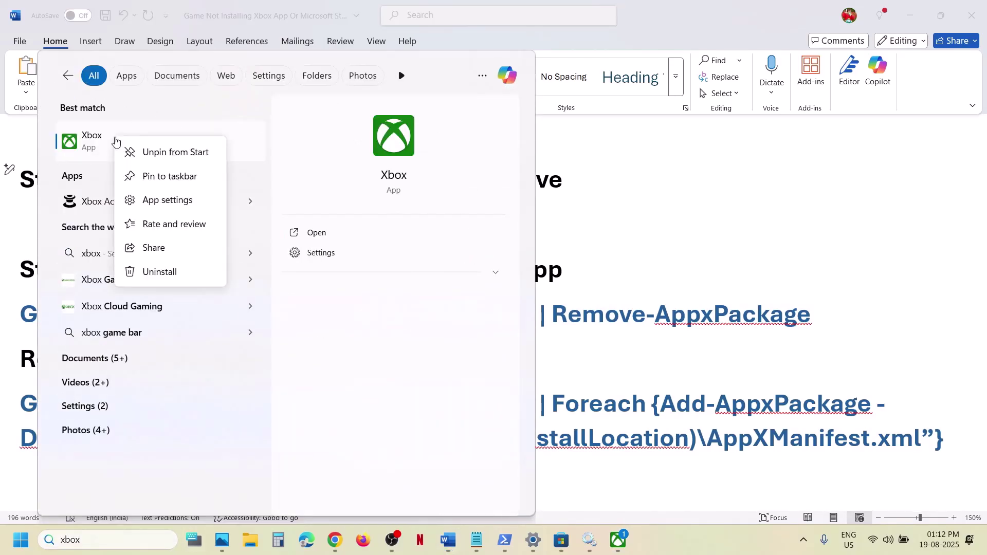
left_click(168, 273)
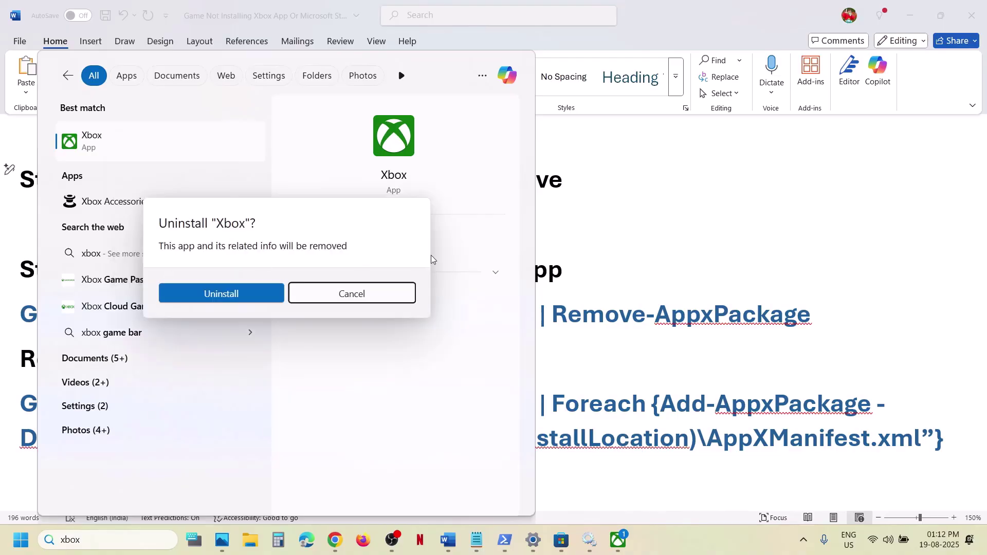
left_click(236, 294)
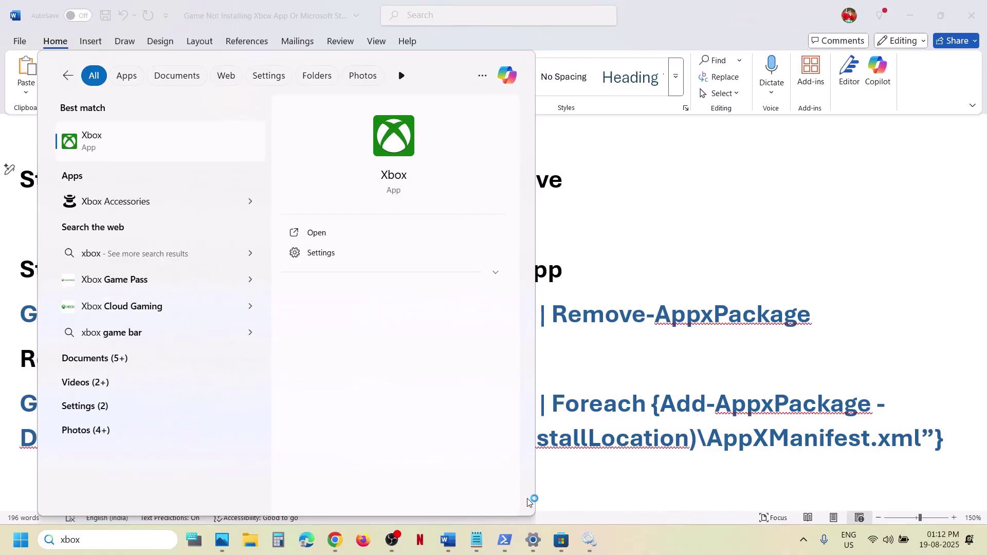
left_click(561, 539)
left_click(427, 16)
Search the Store for xbox, click Get on the Xbox app page, and select 'Xbox App' in Step 14.
type("xbox")
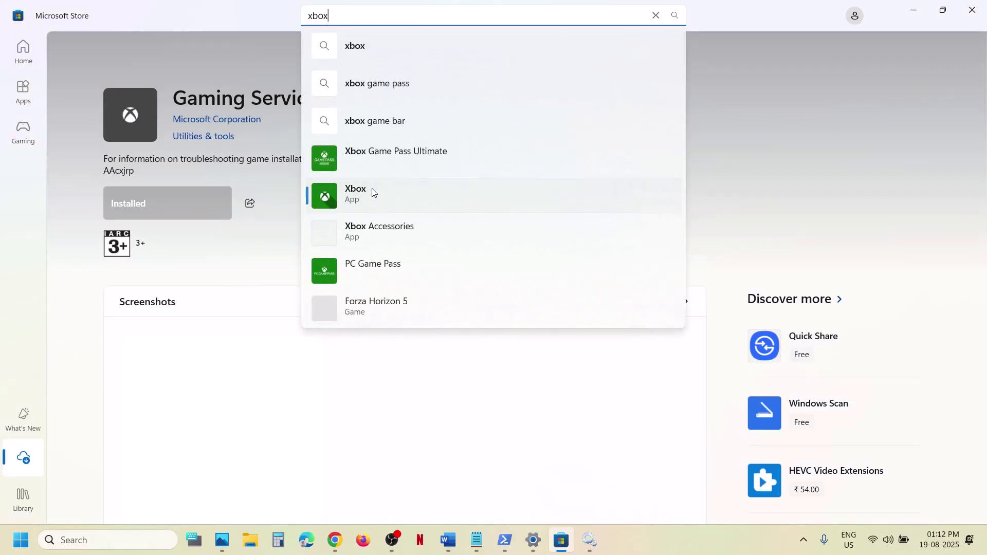
left_click(371, 188)
left_click(171, 211)
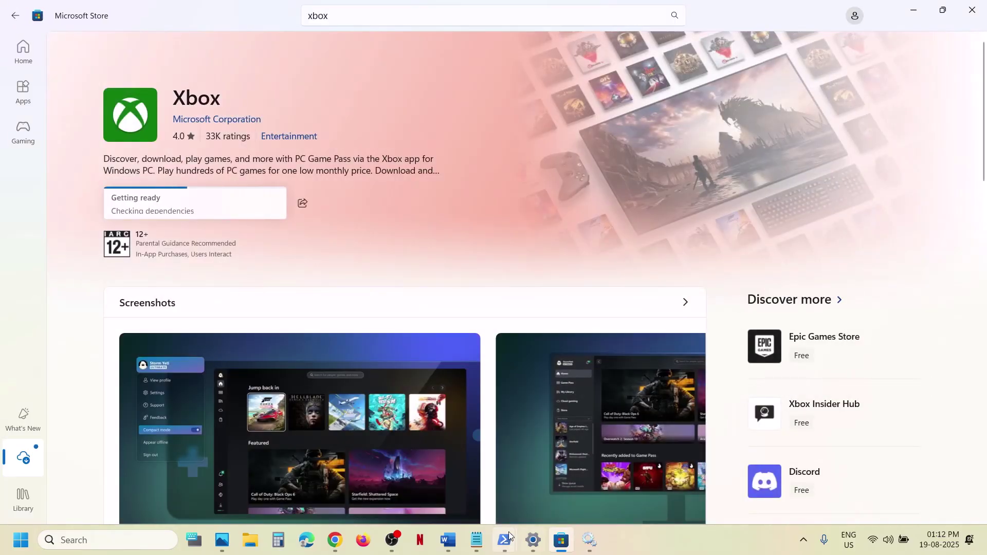
left_click(448, 541)
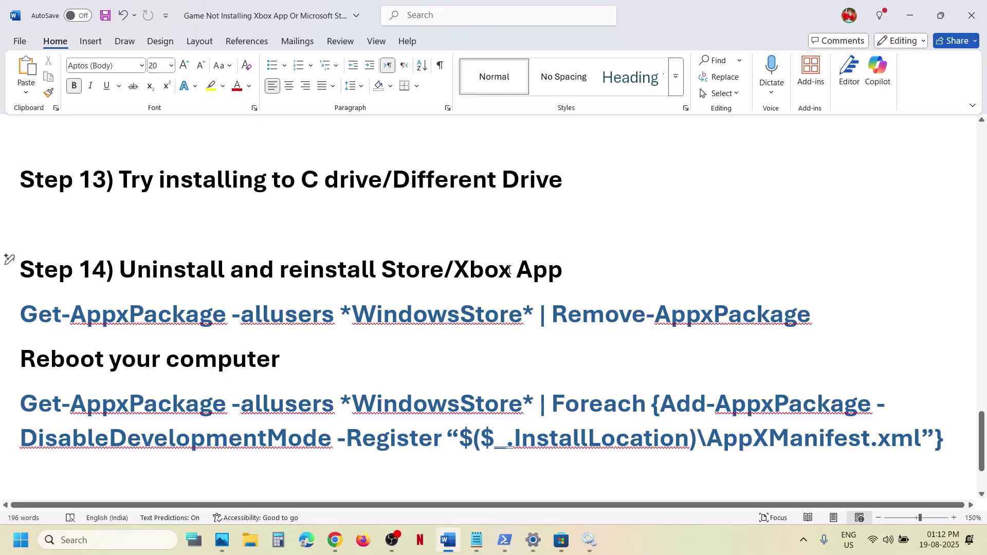
left_click_drag(533, 270, 478, 273)
key("ctrl+c")
Search Chrome for 'Xbox App' and download XboxInstaller.exe from the Xbox app for PC page.
left_click(335, 540)
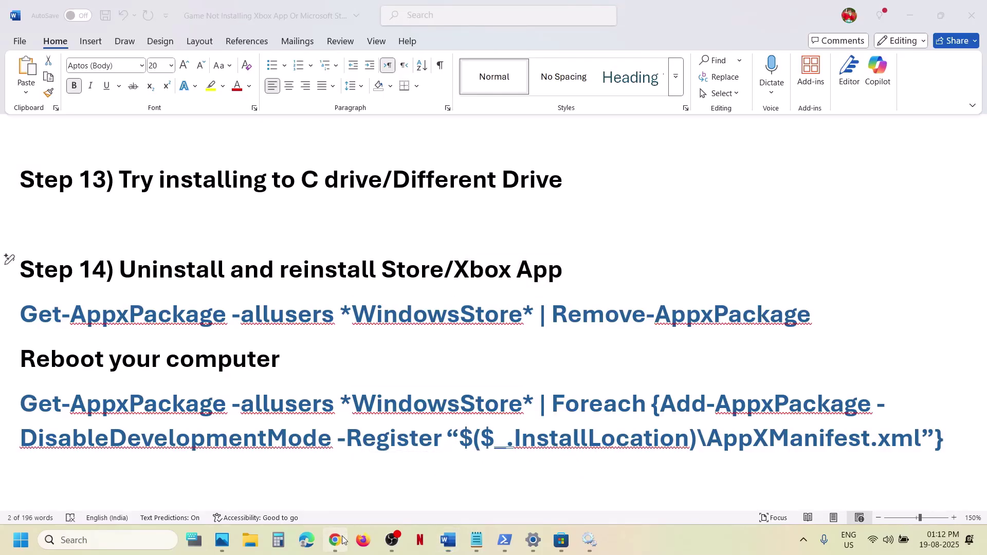
left_click(341, 13)
key("ctrl+v")
key("Return")
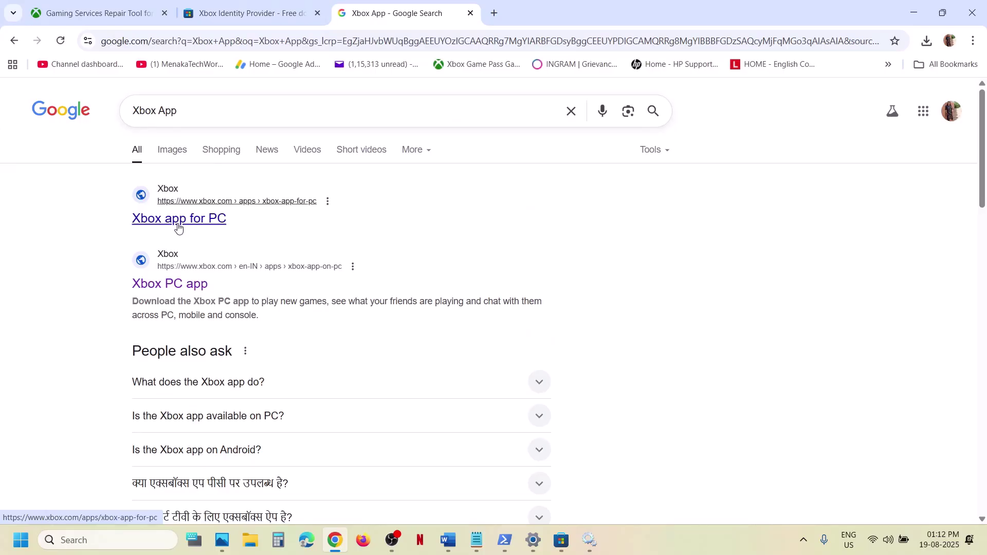
left_click(178, 224)
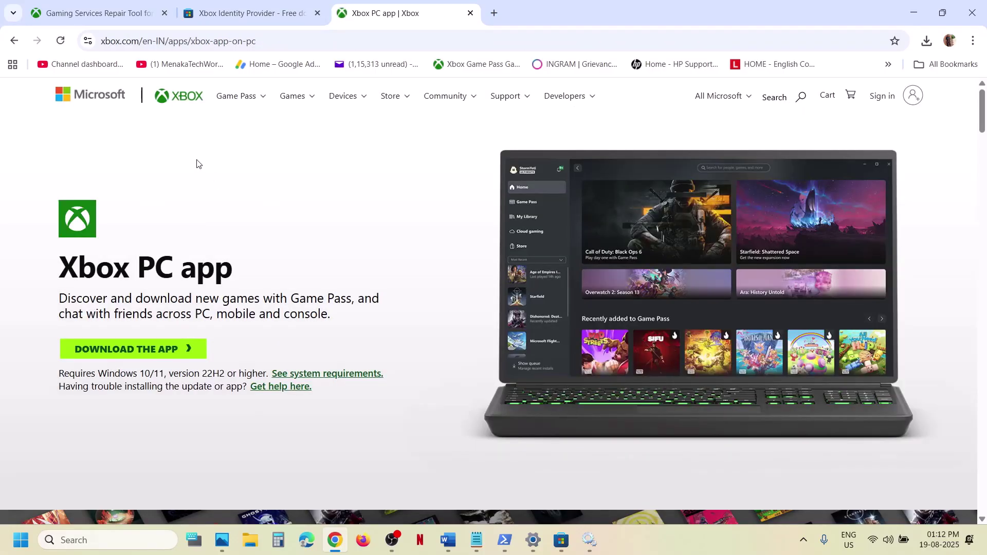
left_click(145, 348)
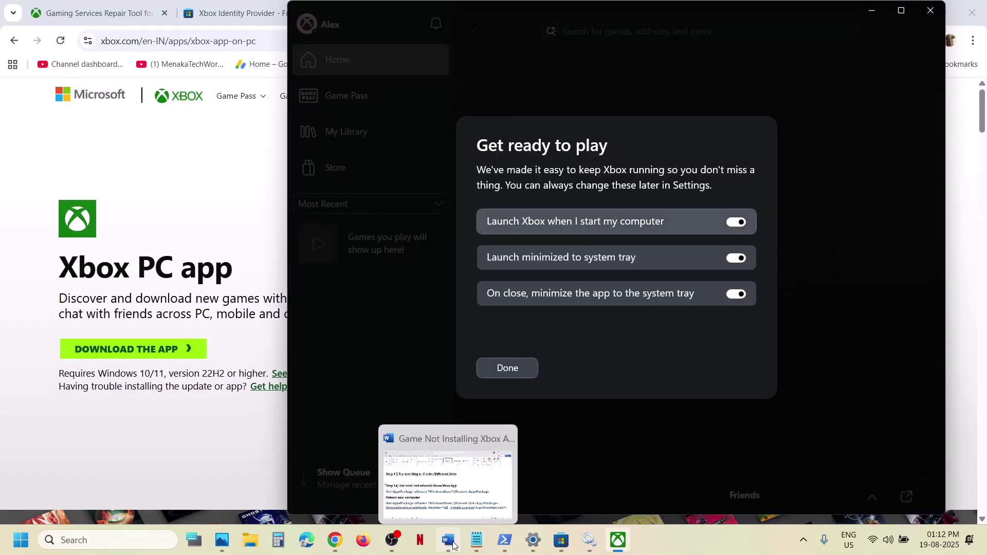
left_click(452, 544)
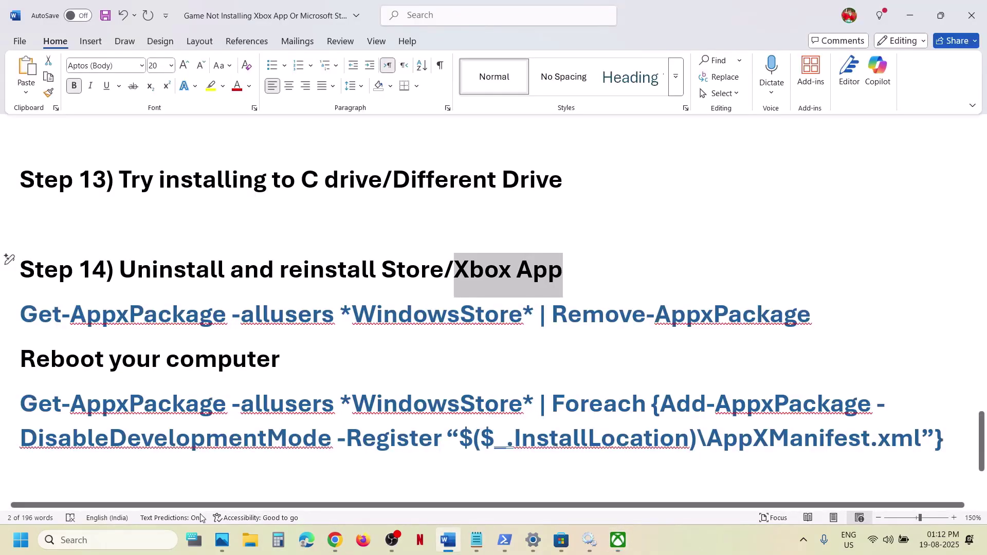
Copy the Remove-AppxPackage -allusers command and run it in an administrator Windows PowerShell.
double_click(261, 320)
triple_click(261, 320)
key("ctrl+c")
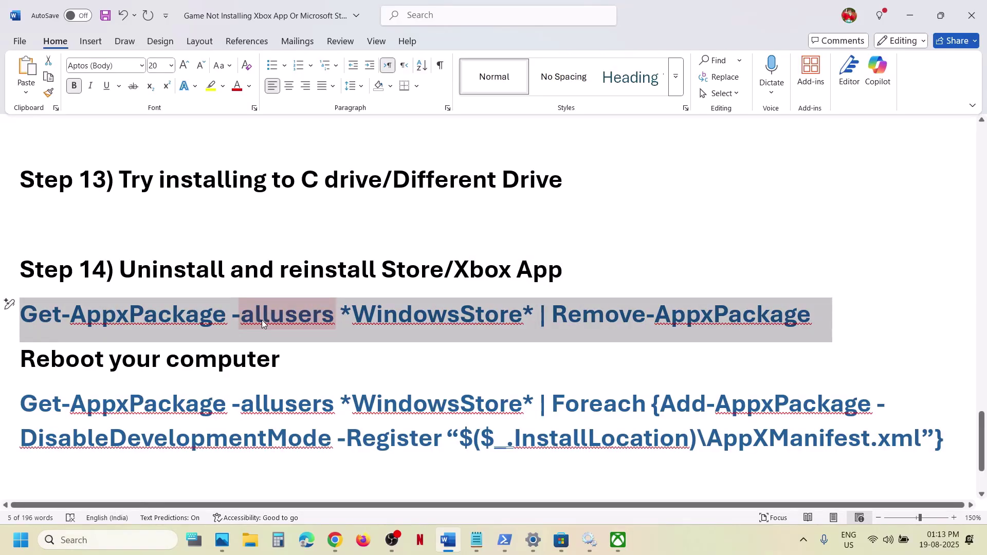
left_click(123, 538)
type("powershell")
right_click(178, 149)
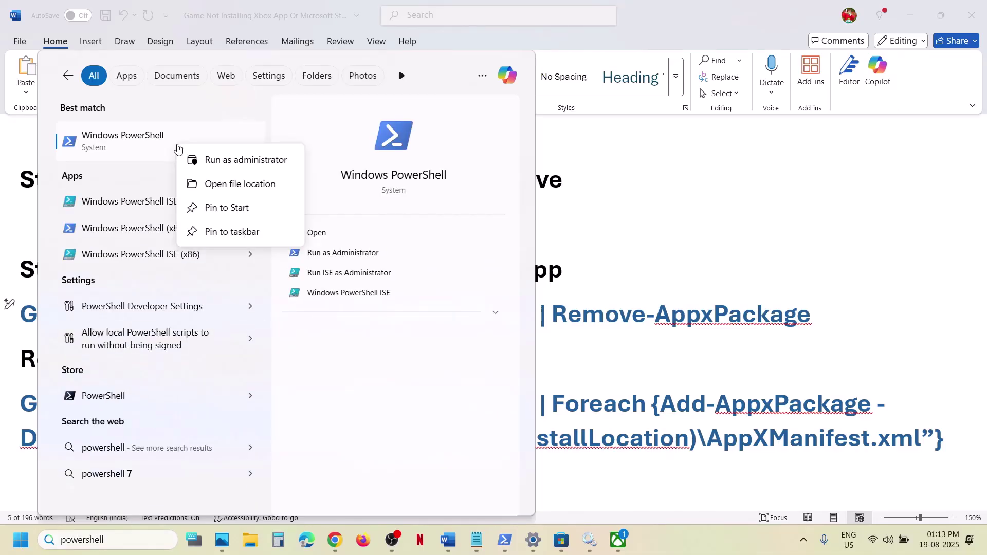
left_click(216, 160)
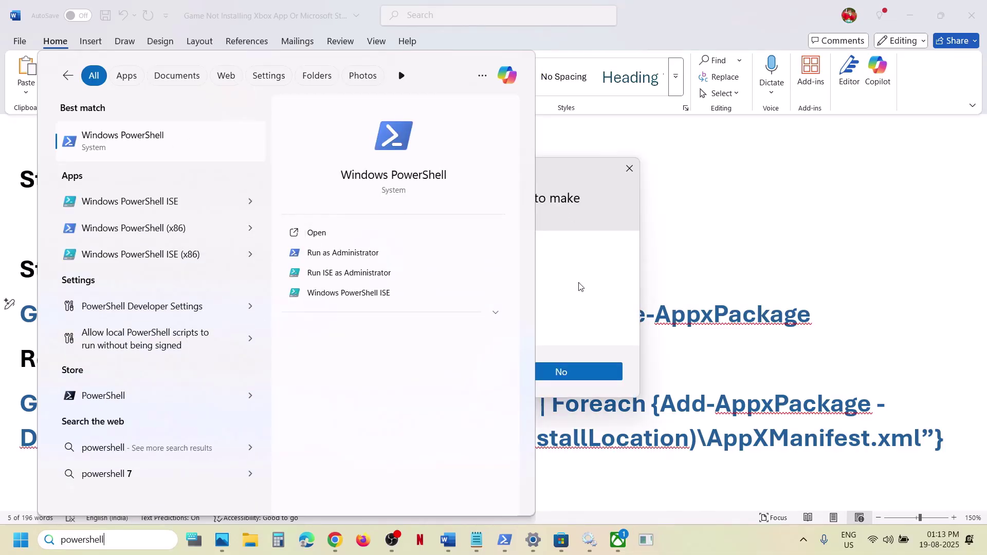
left_click(428, 370)
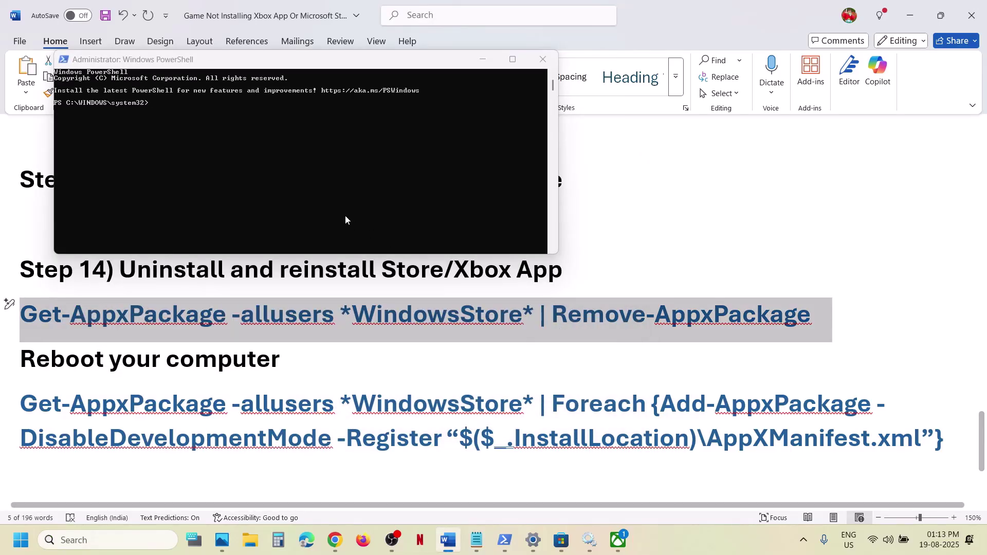
left_click(345, 218)
right_click(345, 219)
key("Return")
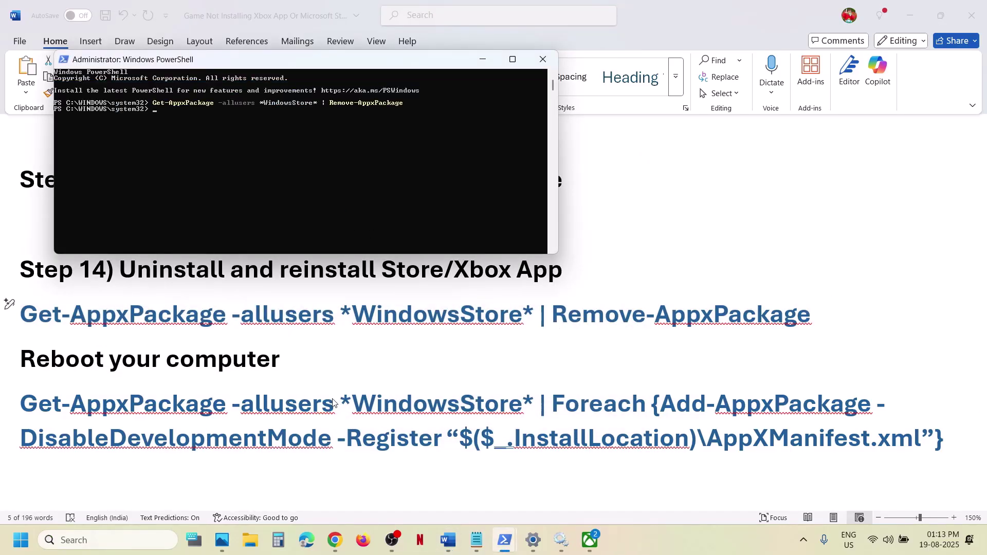
Copy the Foreach Add-AppxPackage re-register command from Word and paste it into PowerShell.
key("alt+Tab")
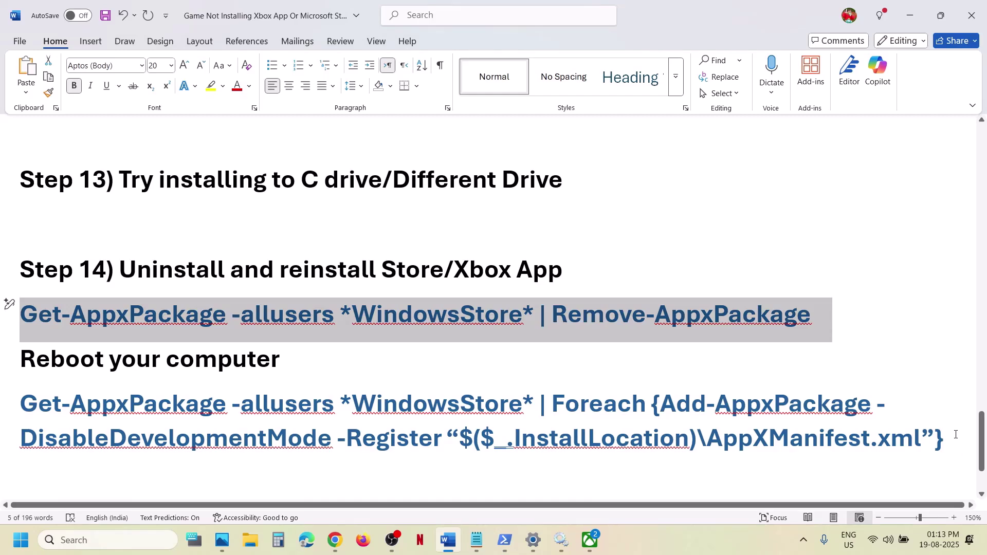
left_click_drag(956, 434, 114, 414)
left_click_drag(9, 428, 11, 396)
key("ctrl+c")
key("alt+Tab")
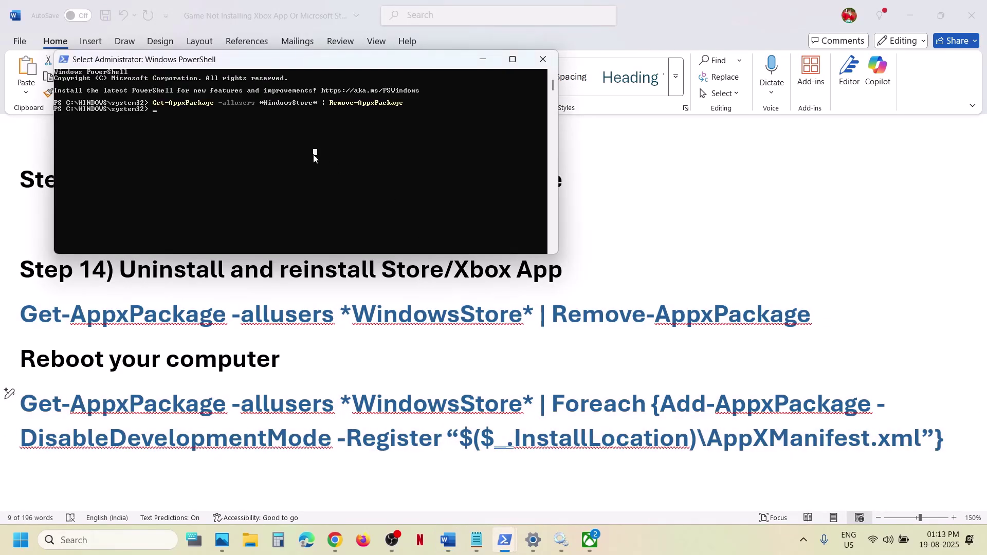
right_click(313, 154)
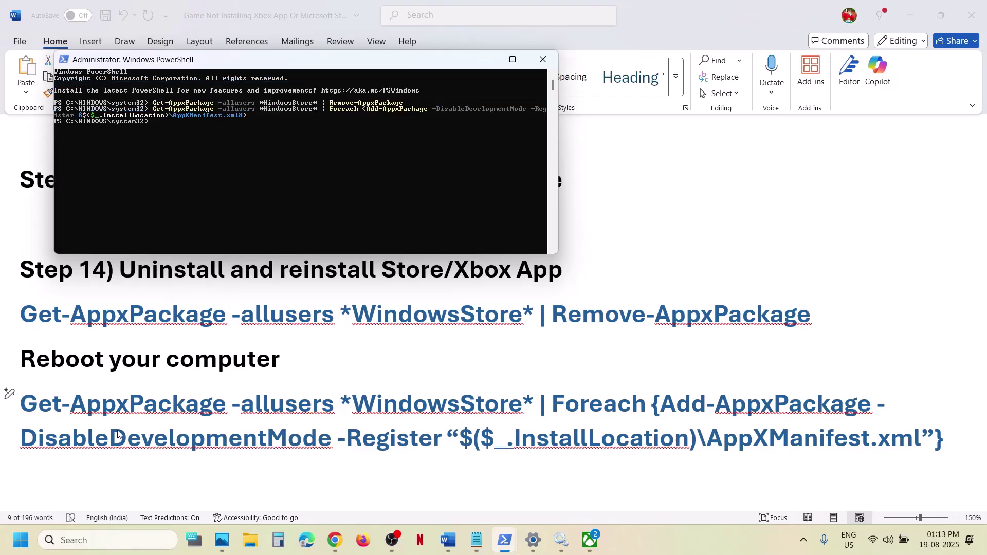
Relaunch Microsoft Store by searching for store.
left_click(79, 542)
type("store")
key("Return")
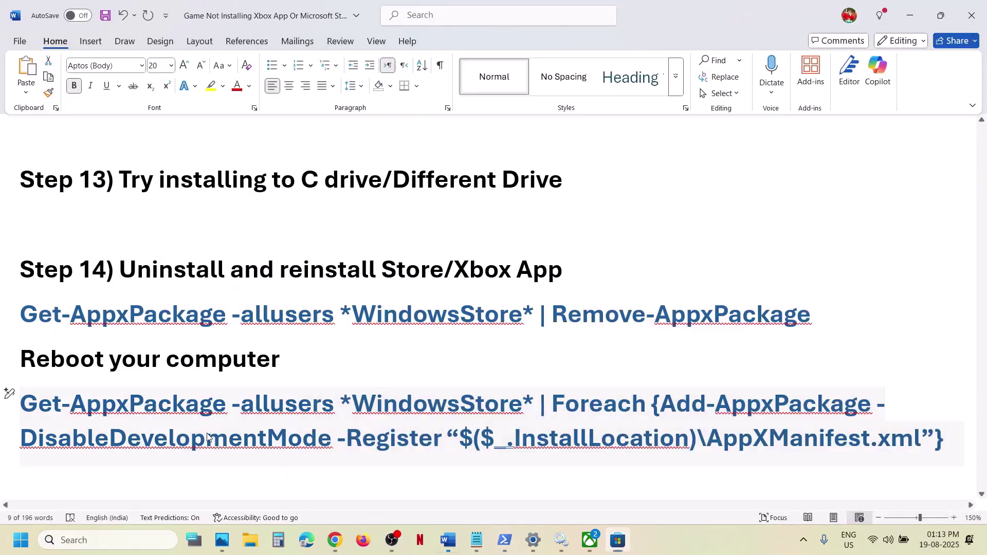
Open the Step 15 Windows 11 URL in Chrome and download the Installation Media creation tool.
scroll(208, 438, "down", 3)
left_click_drag(221, 413, 884, 434)
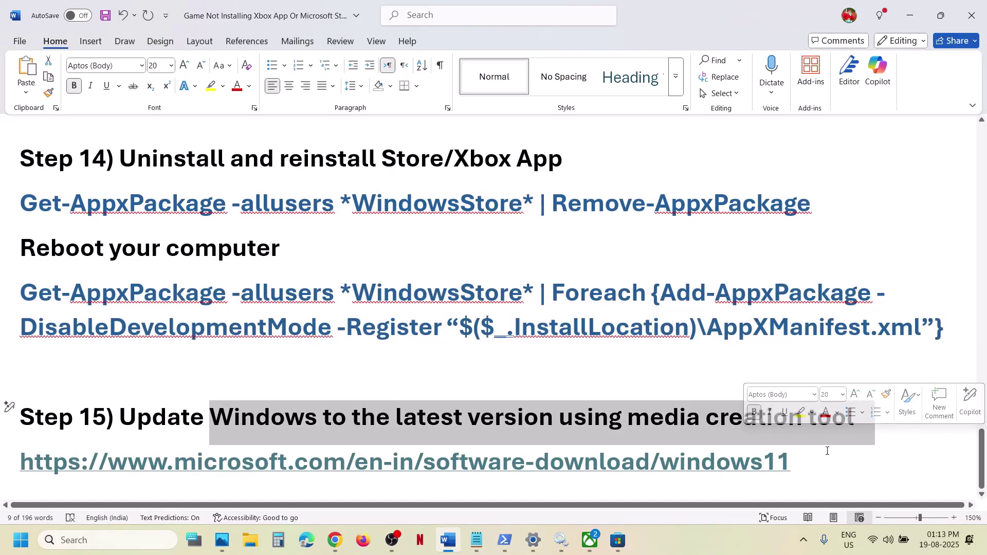
left_click_drag(811, 463, 17, 463)
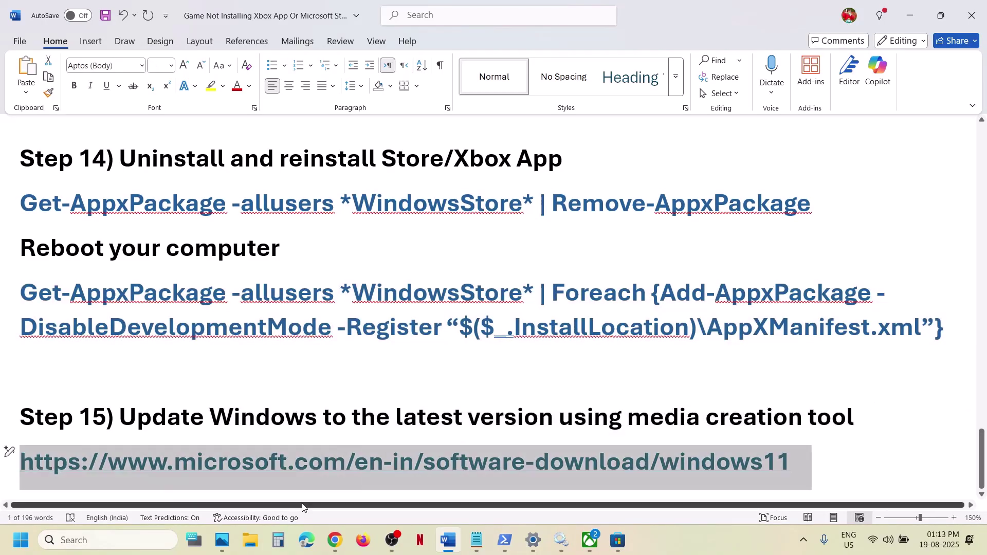
left_click(335, 540)
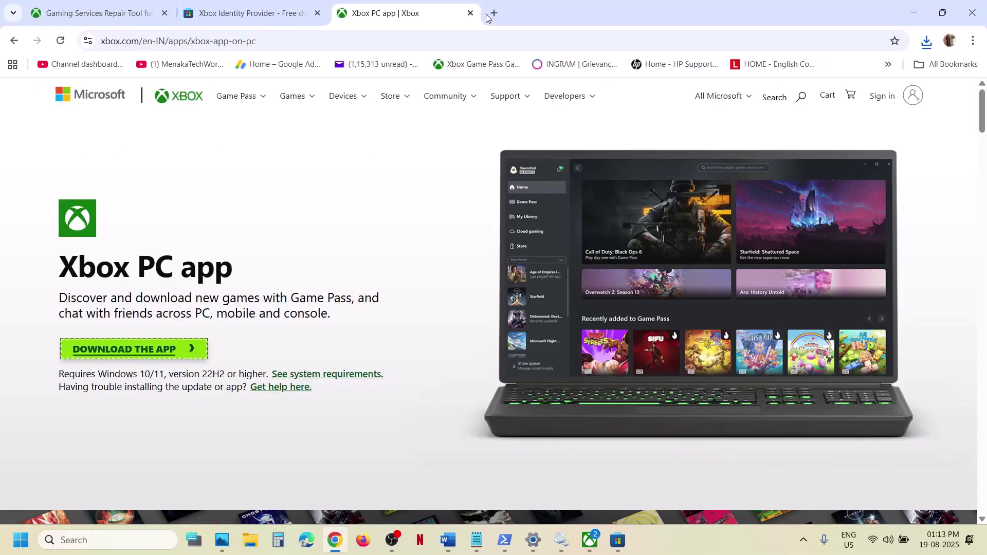
left_click(487, 17)
key("ctrl+v")
key("Return")
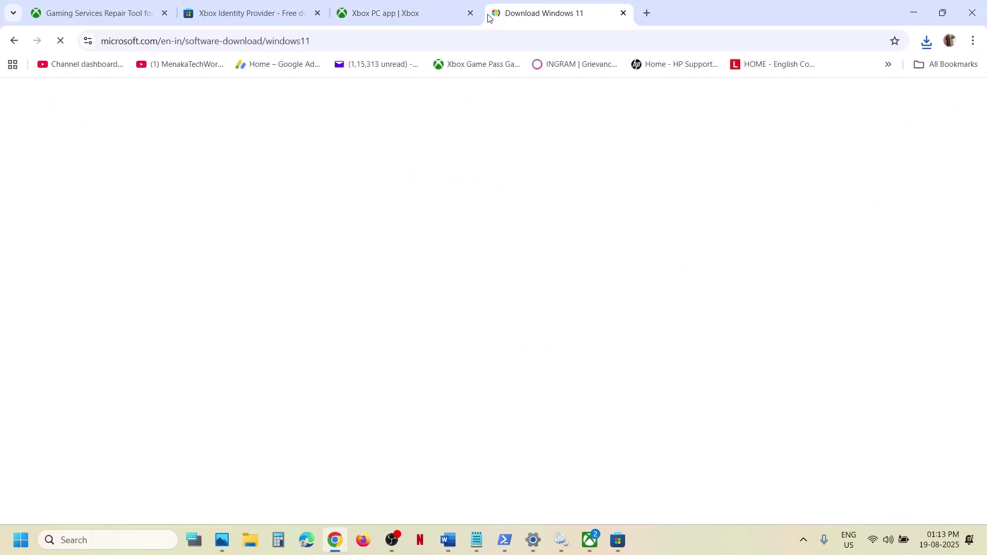
scroll(221, 311, "down", 9)
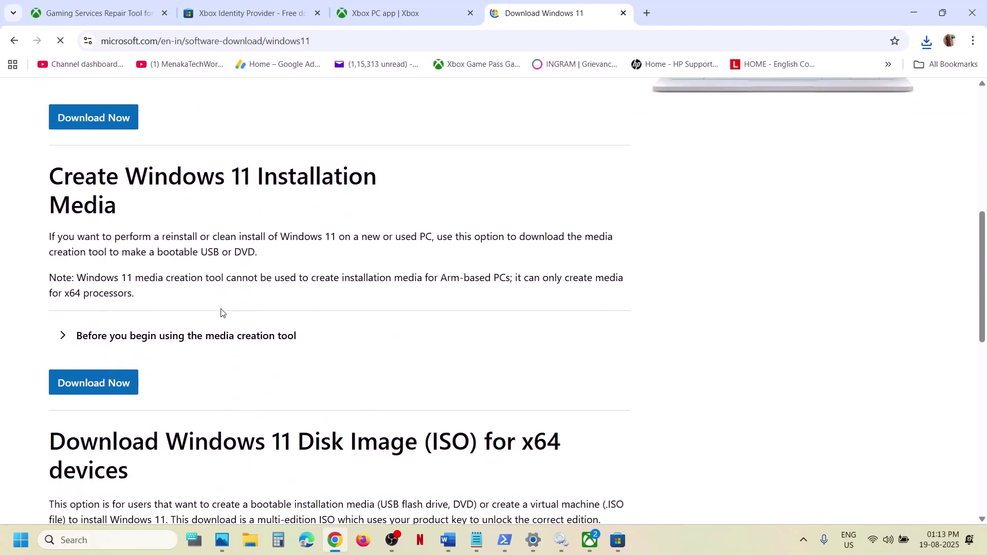
left_click(114, 382)
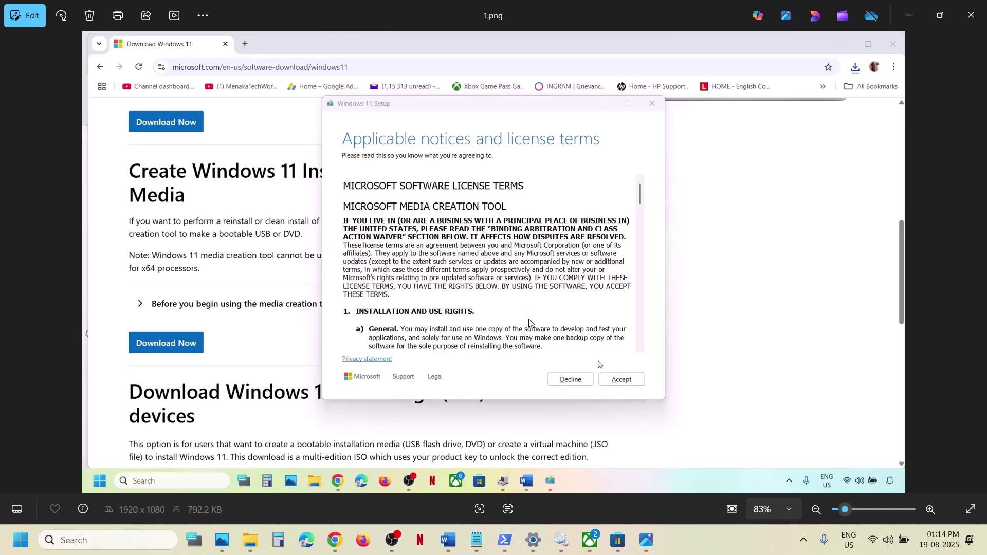
Page through the setup screenshots from language selection to the Ready to install screen.
key("Right")
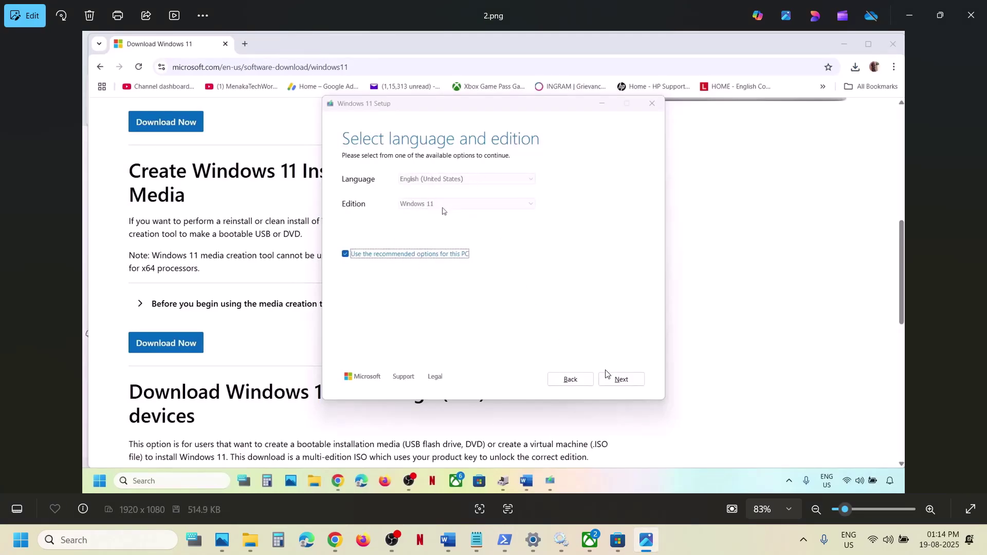
key("Right")
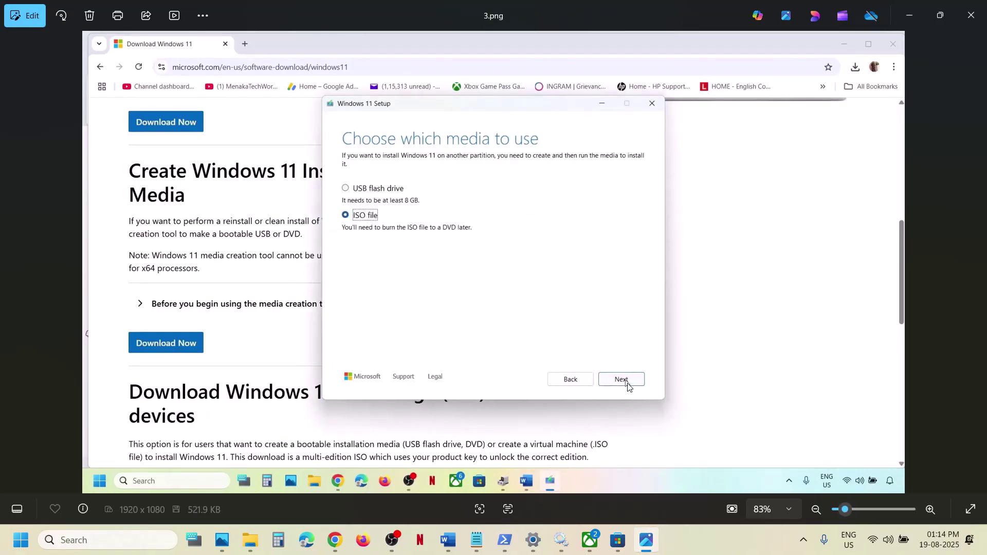
key("Right")
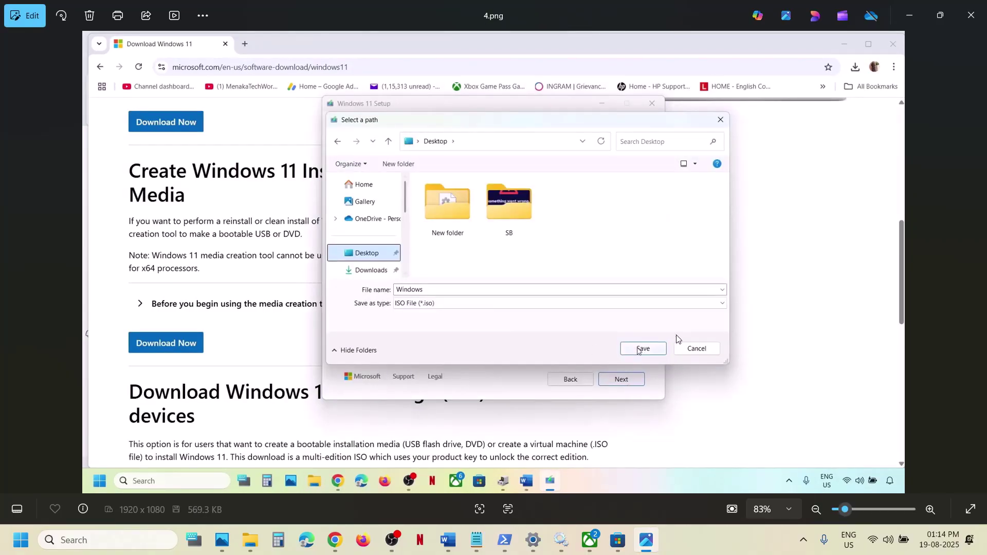
key("Right")
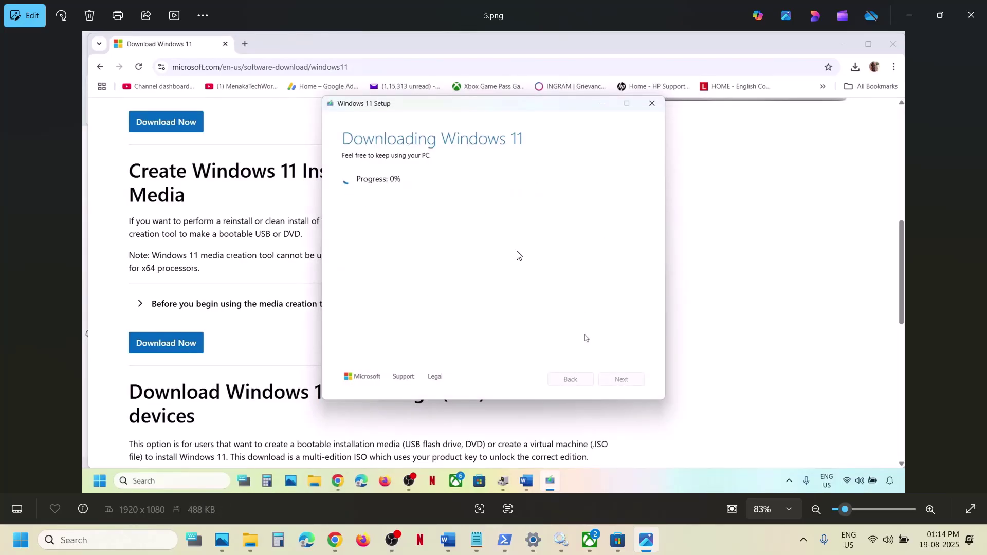
key("Right")
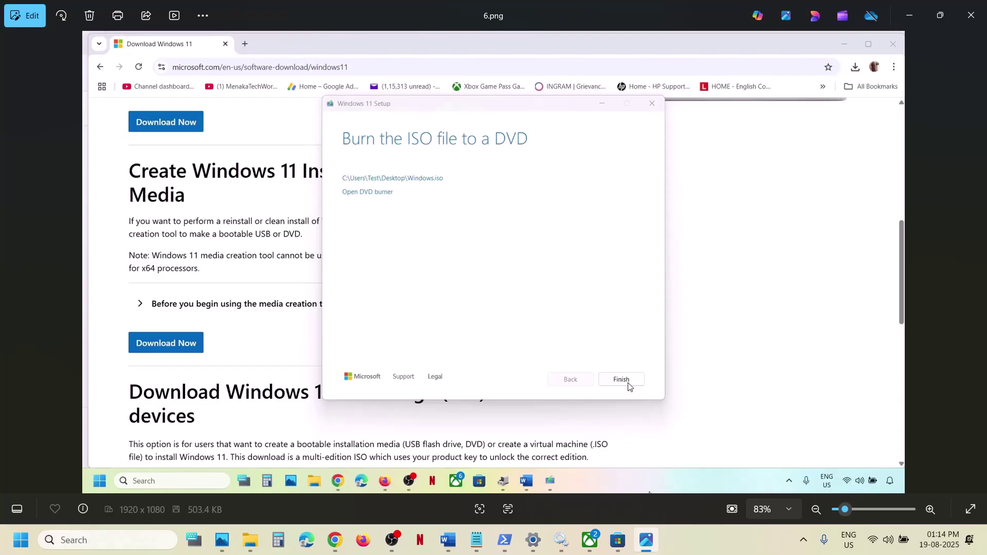
key("Right")
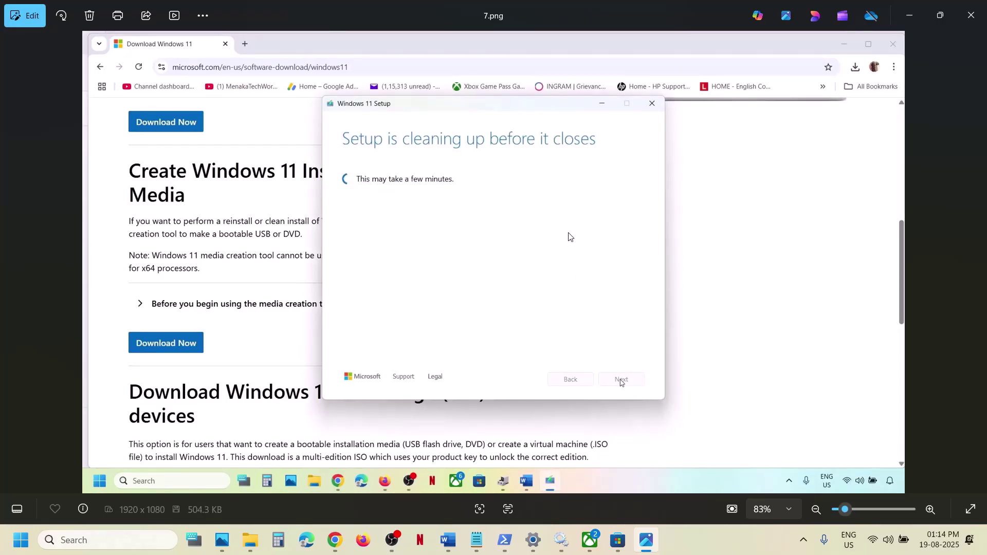
key("Right")
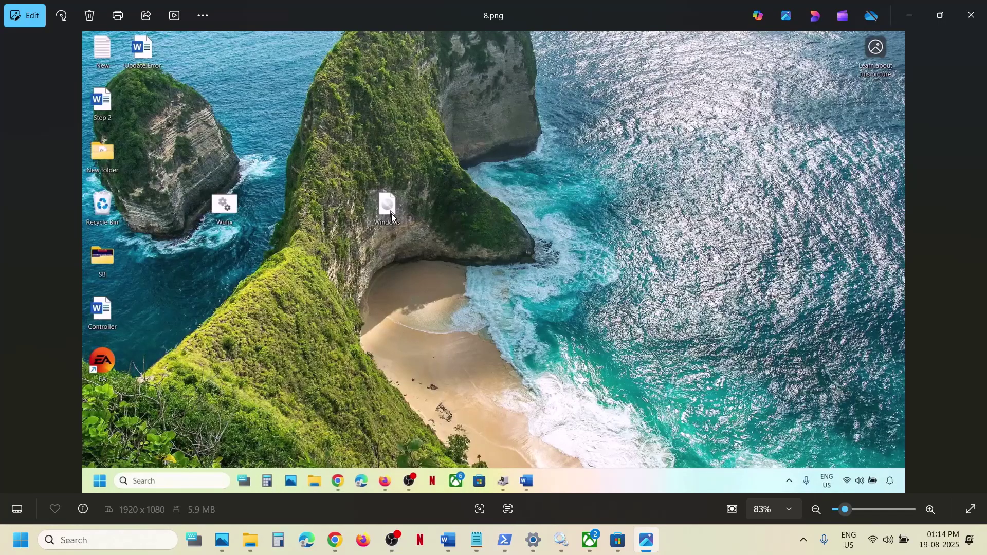
key("Right")
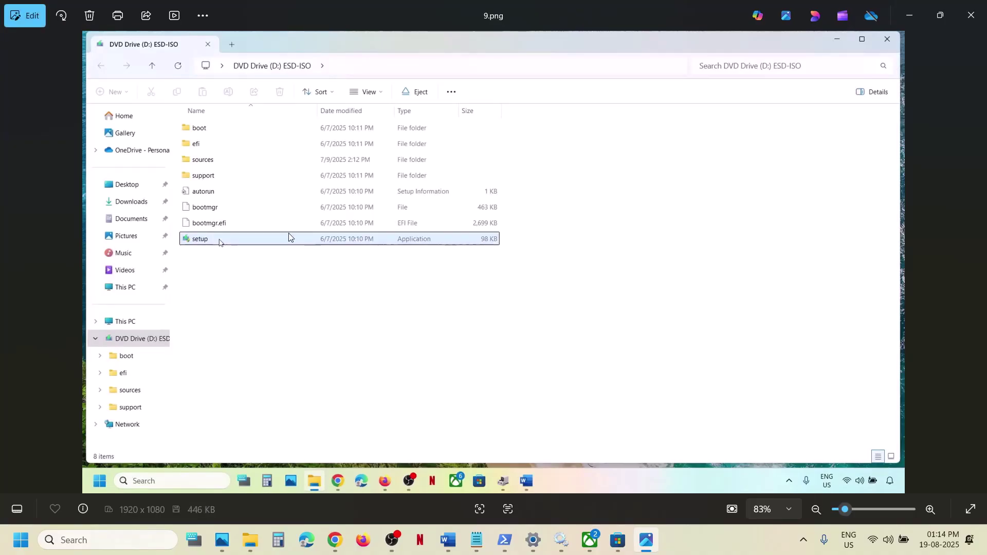
key("Right")
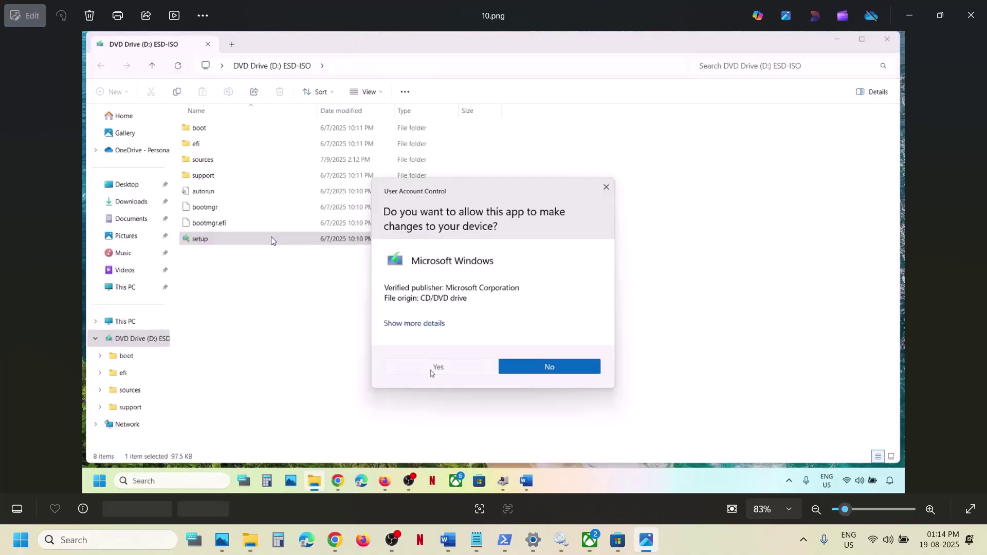
key("Right")
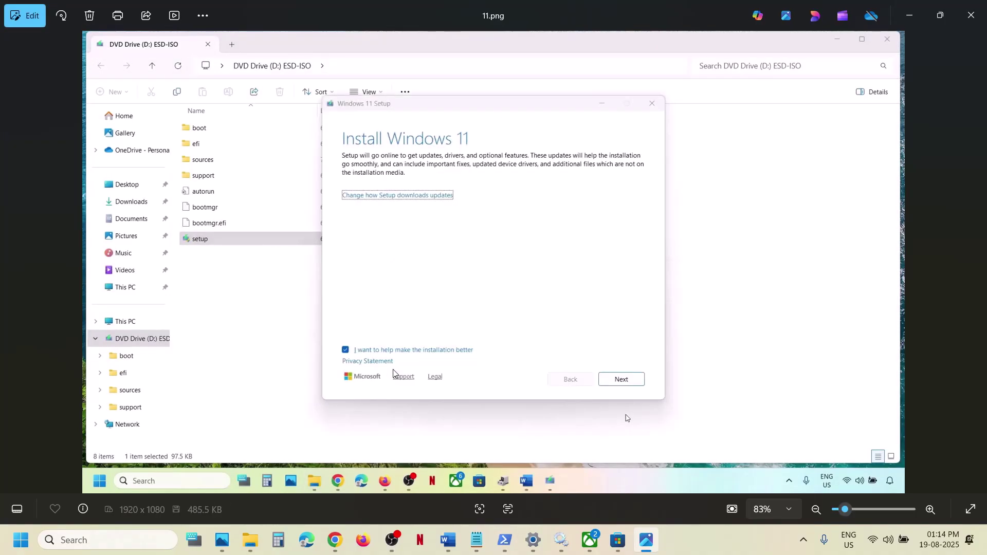
key("Right")
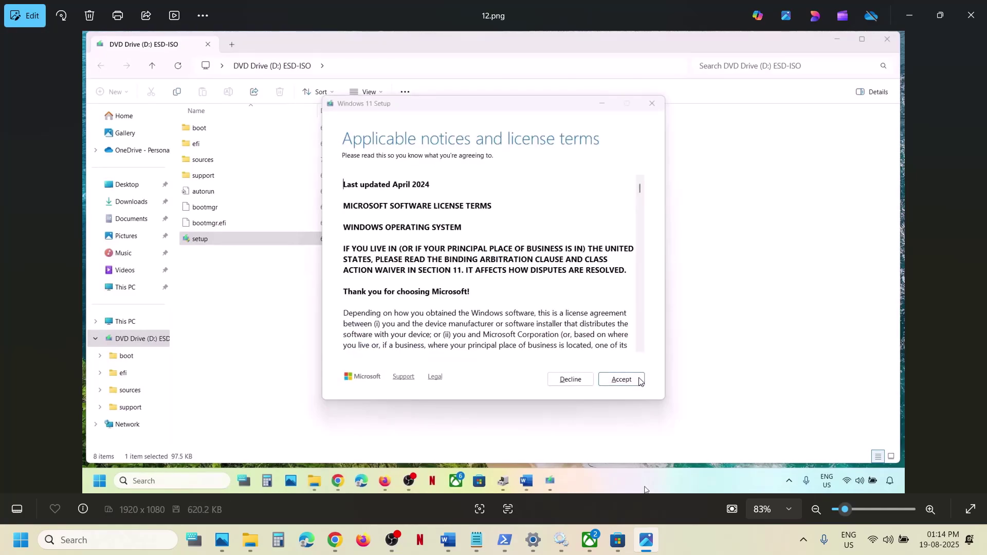
key("Right")
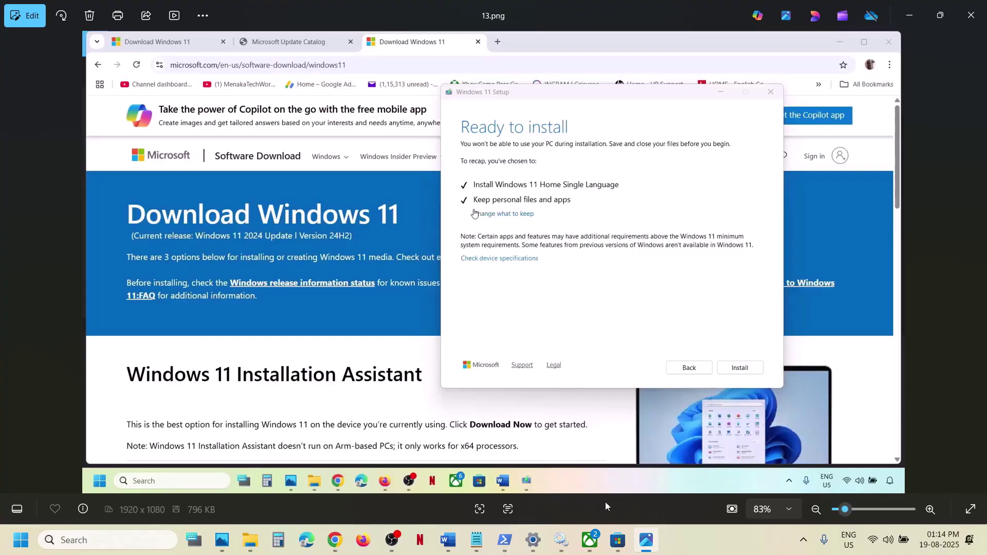
Bring the Xbox app forward, dismiss Get ready to play with Done, and maximize the window.
left_click(590, 540)
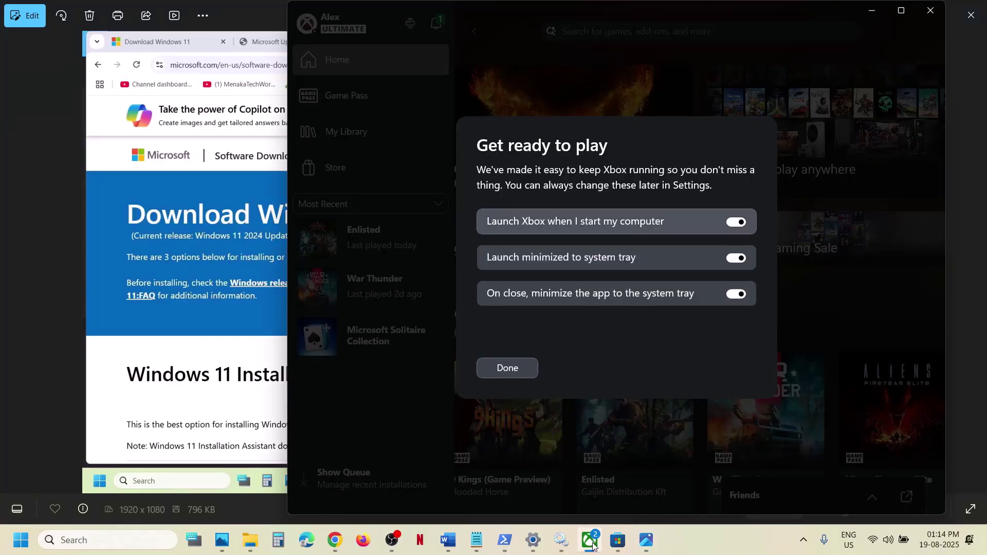
left_click(498, 374)
left_click(905, 12)
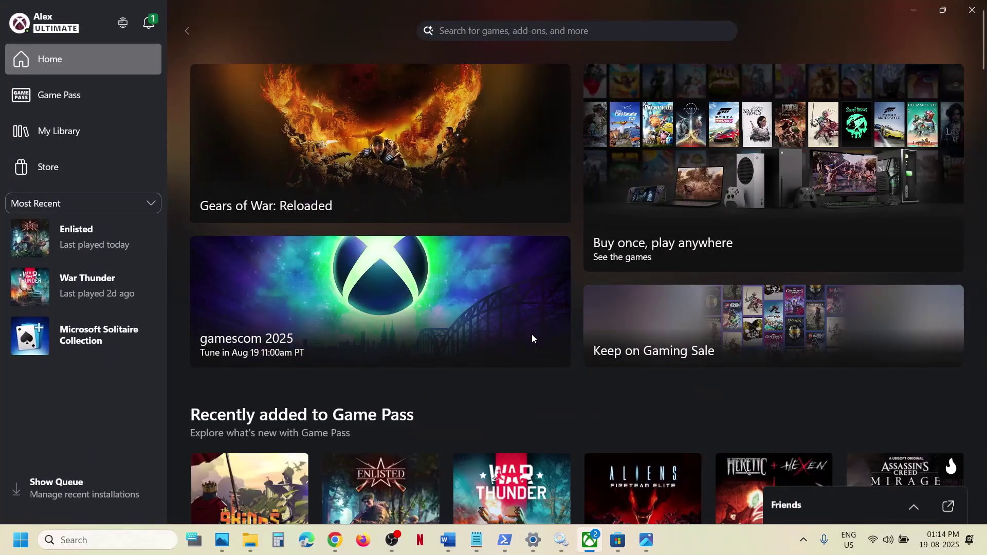